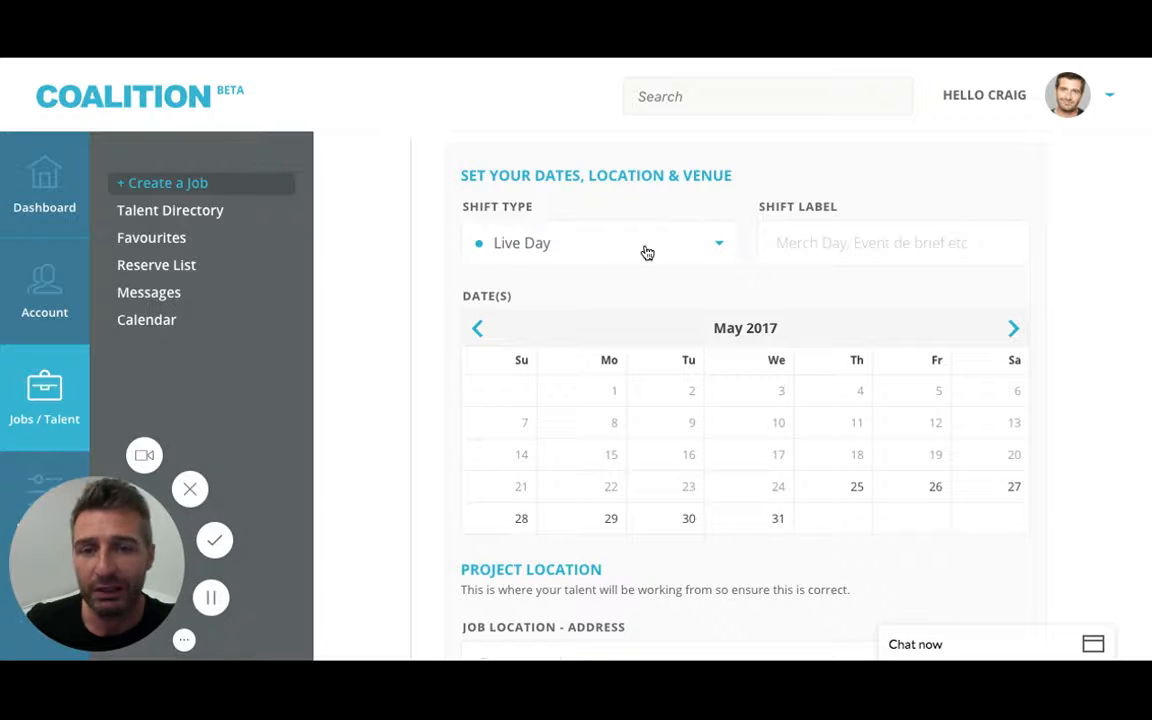
click(720, 247)
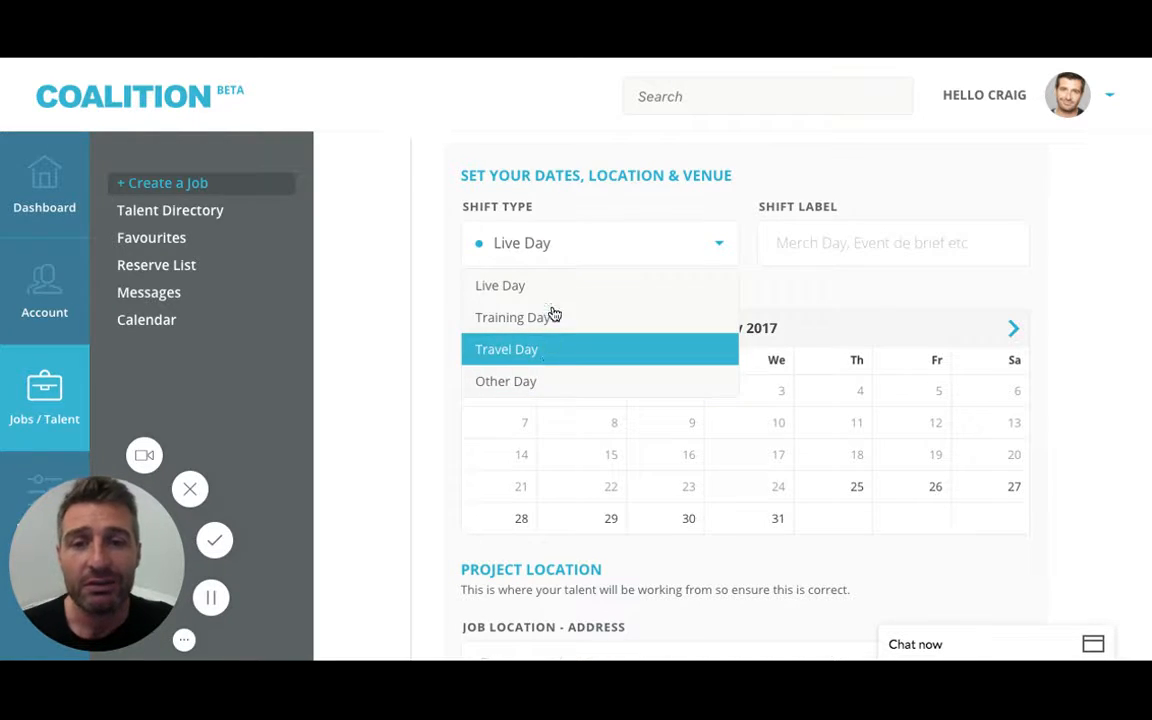
click(560, 390)
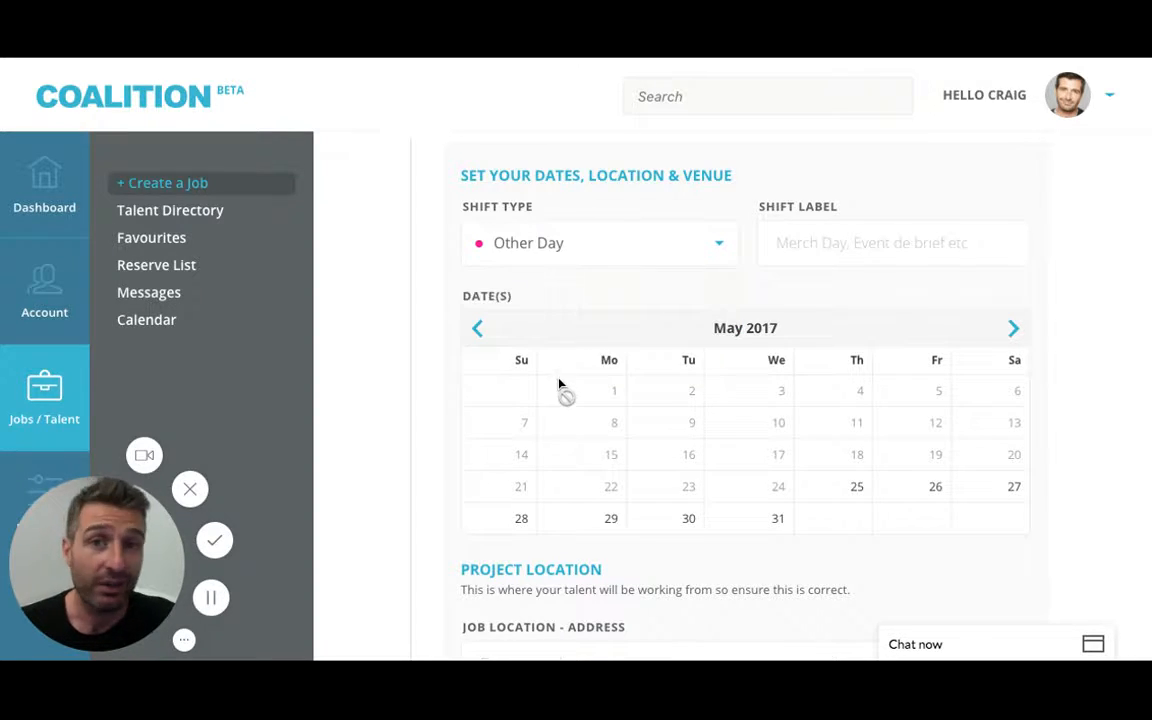
click(660, 259)
click(599, 288)
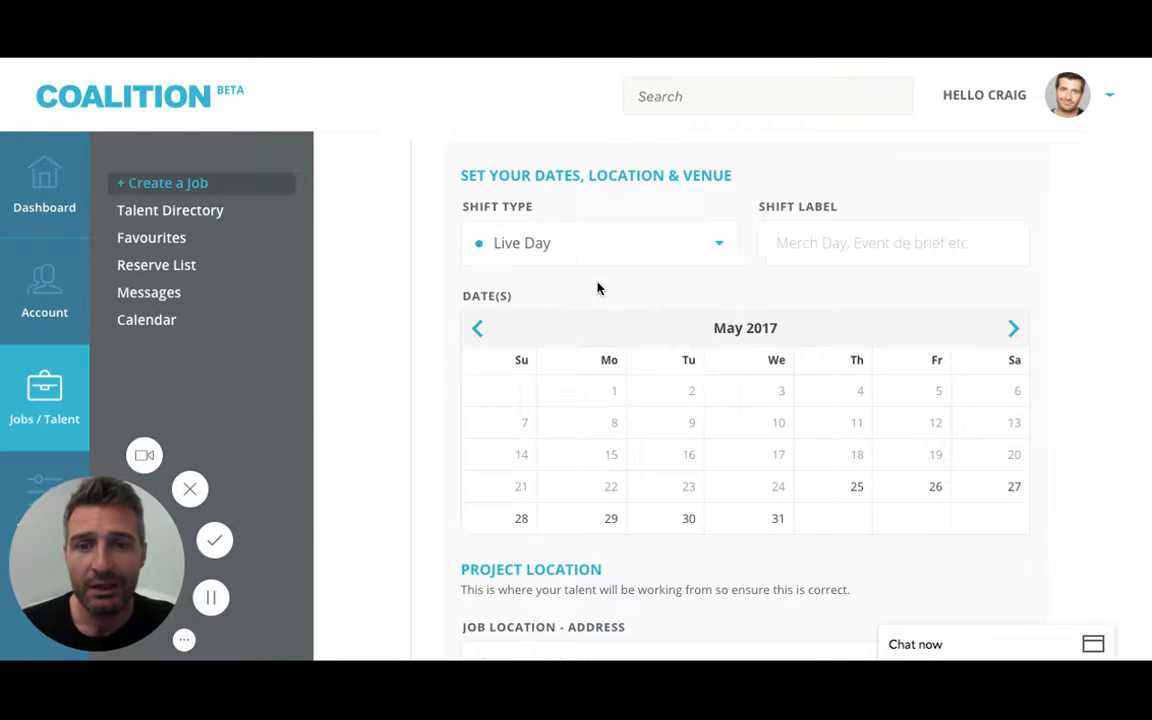
Label the Live Day shift "Euston" and set its date to 27 May 2017.
click(803, 249)
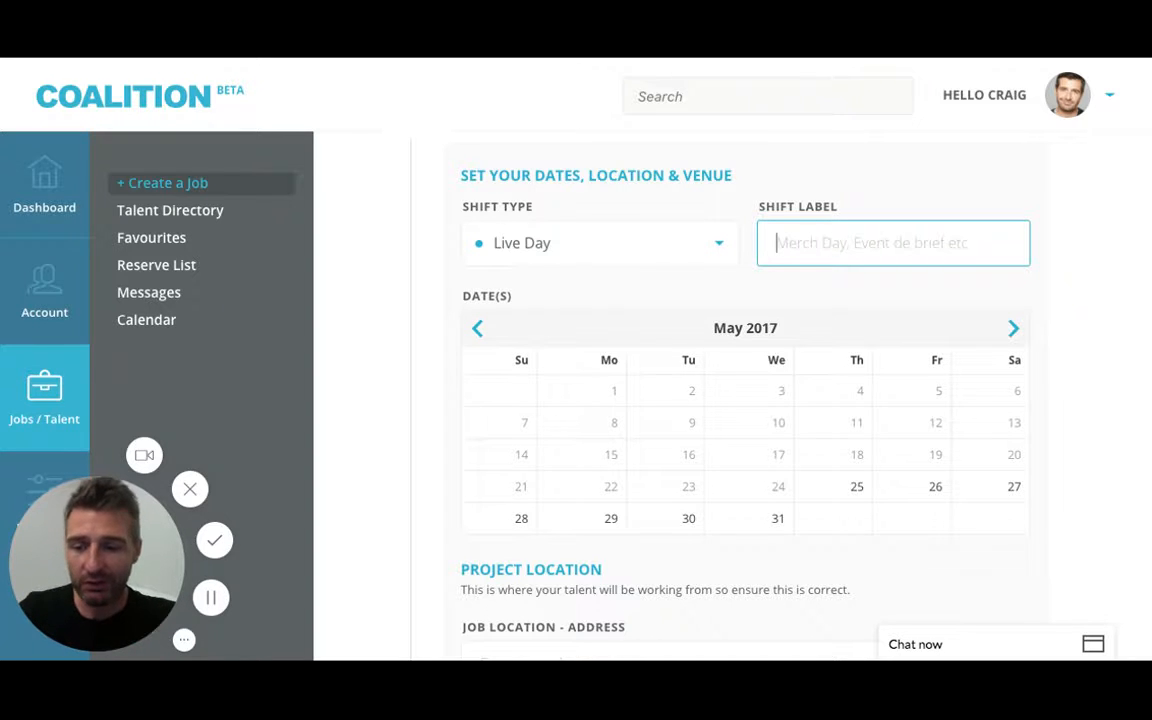
text(Euston)
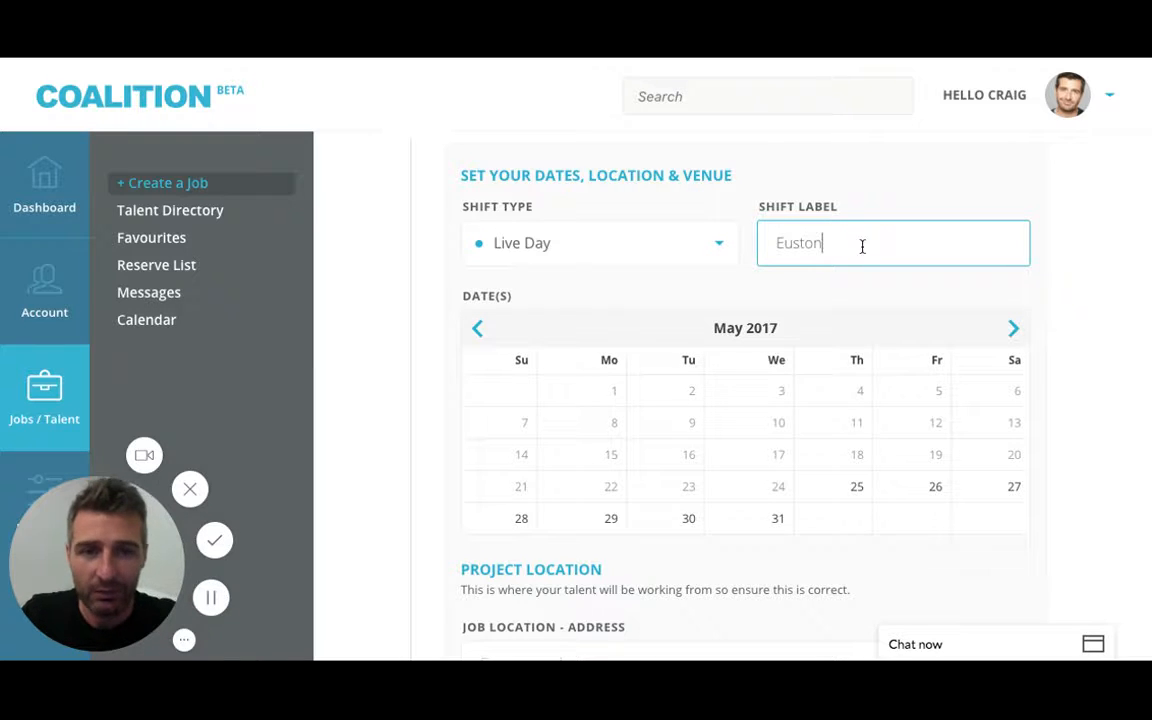
scroll(859, 241, down, 1)
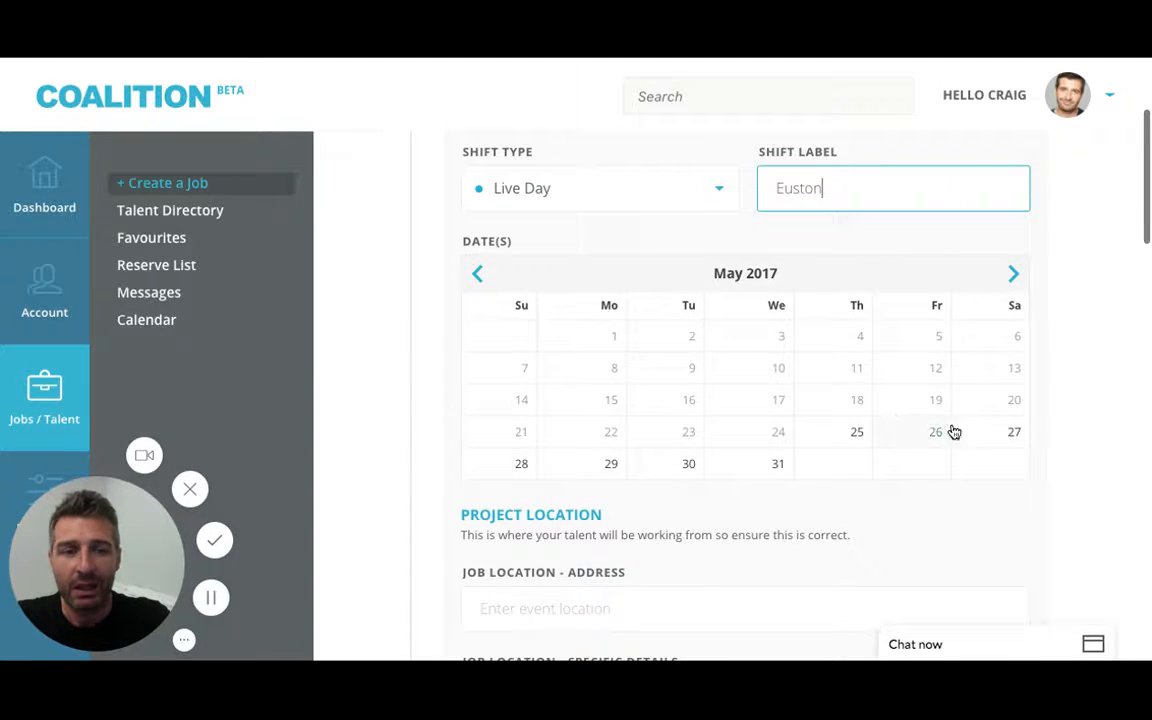
click(982, 435)
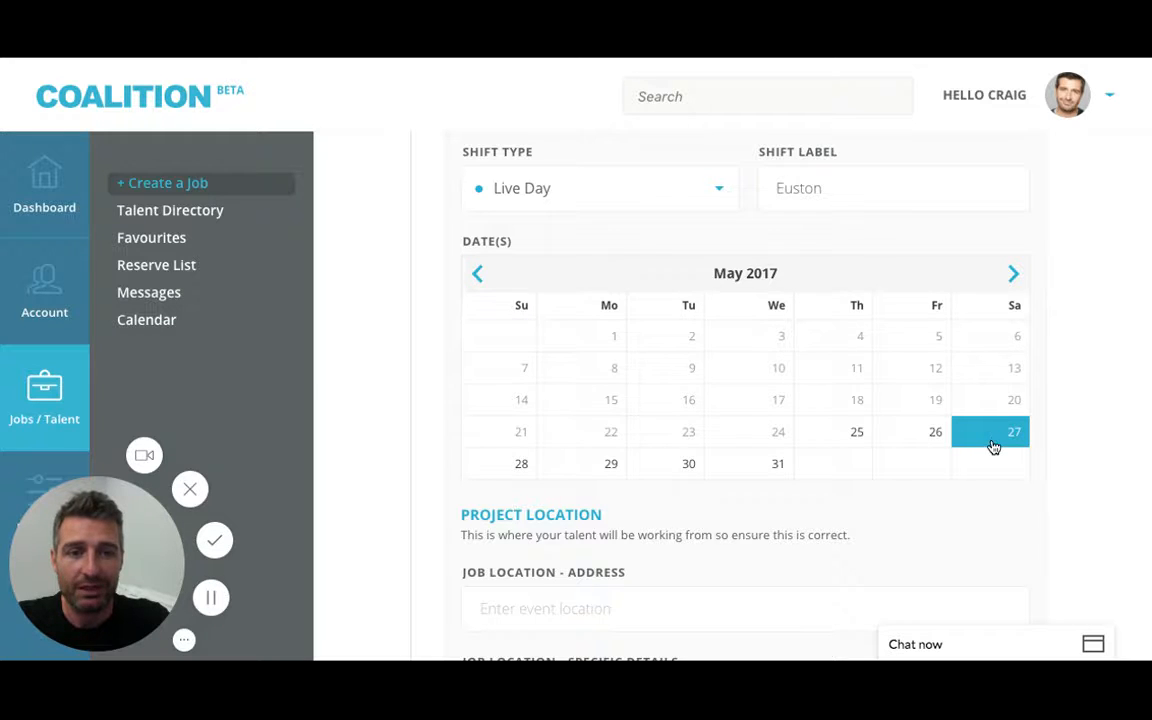
Set the job location address to Euston Station, London, United Kingdom.
scroll(990, 445, down, 3)
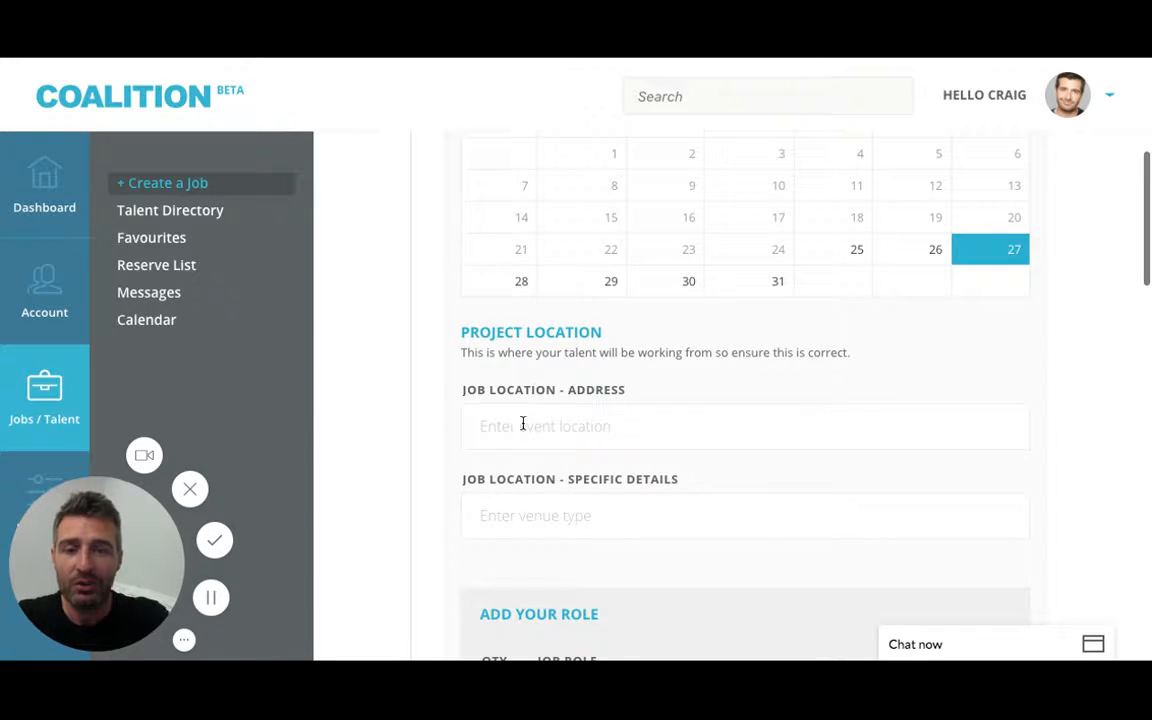
scroll(522, 424, down, 2)
click(525, 352)
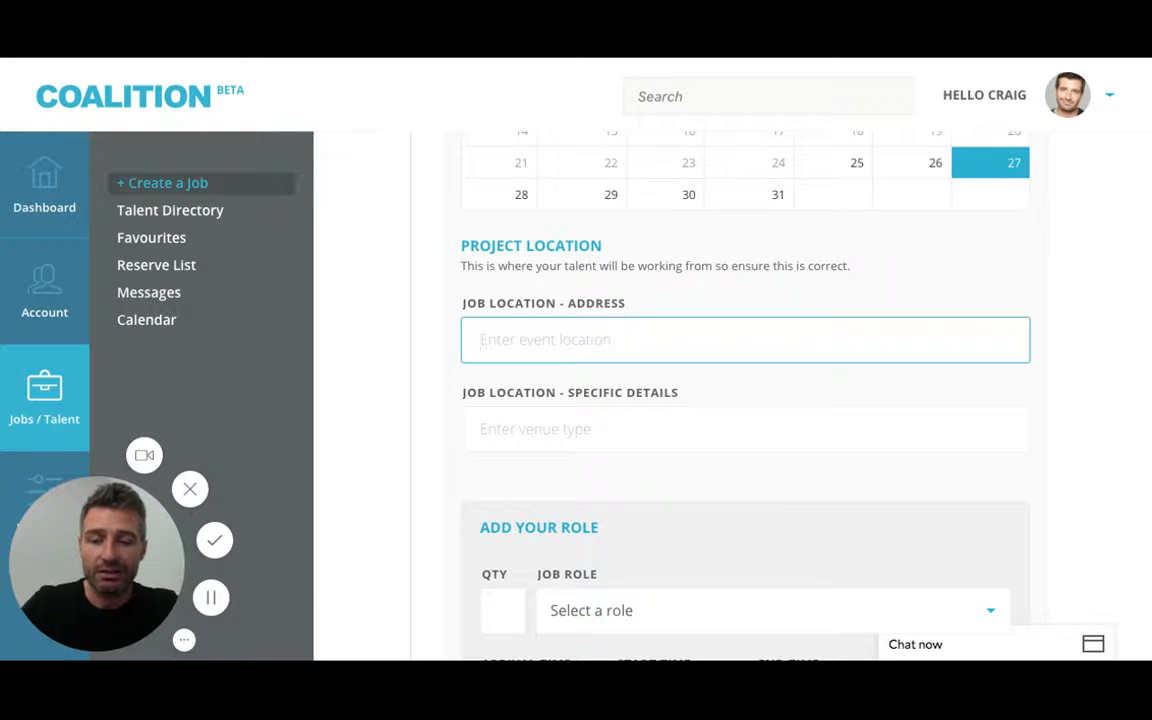
text(Euston)
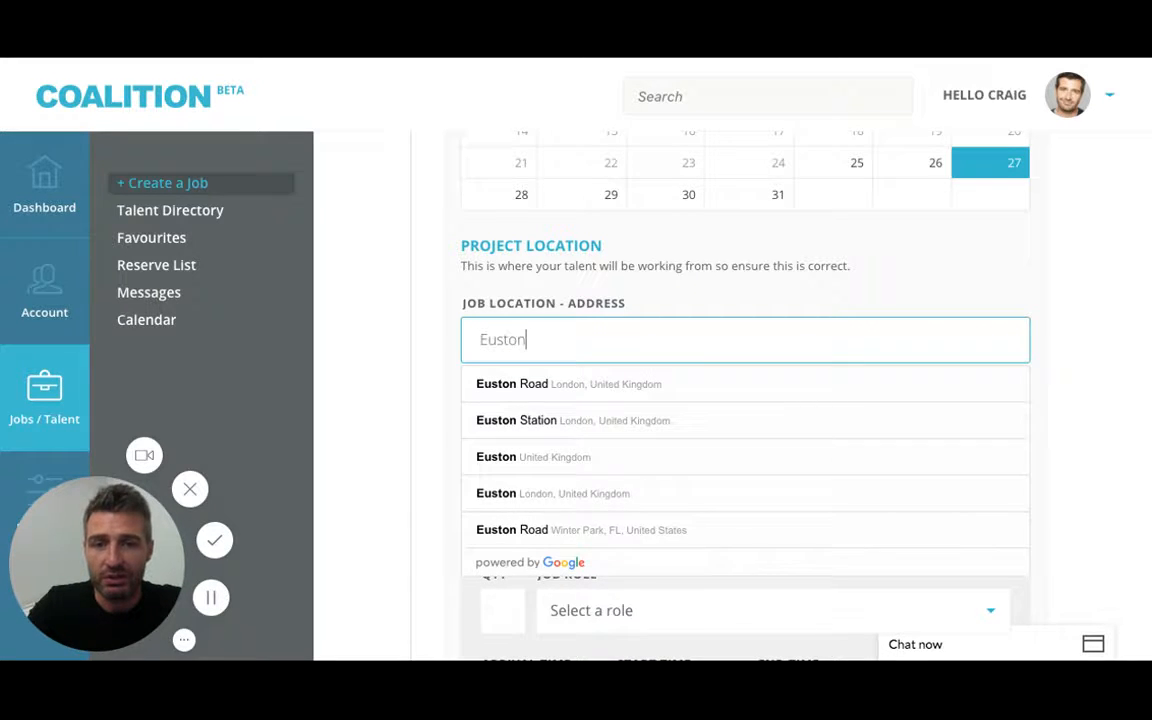
text( stat)
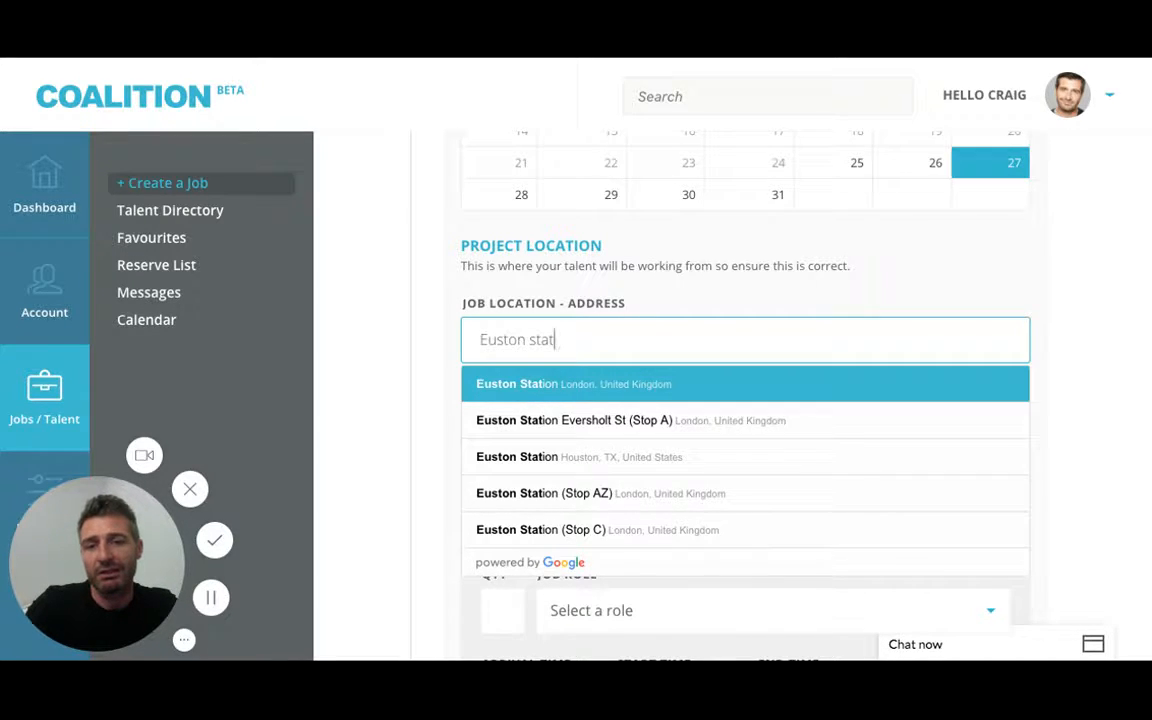
key(Return)
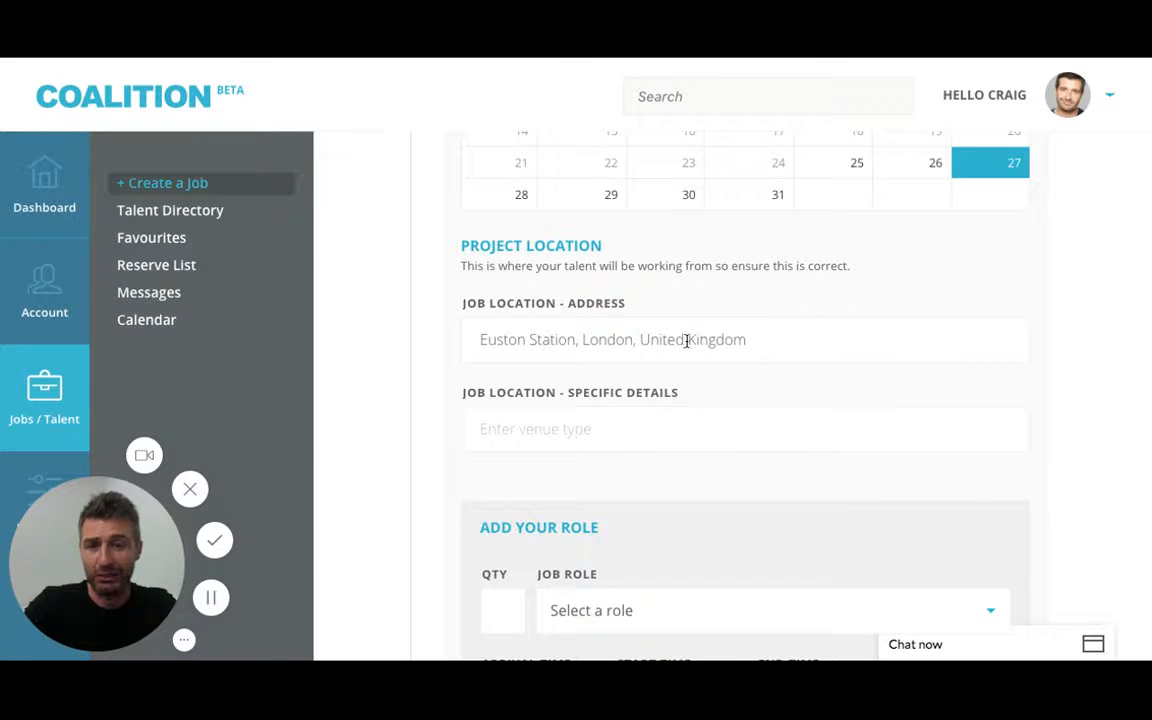
Enter "Jacks Cafe at North Entrance" as the specific location details, with a note naming the contact to meet there.
click(584, 437)
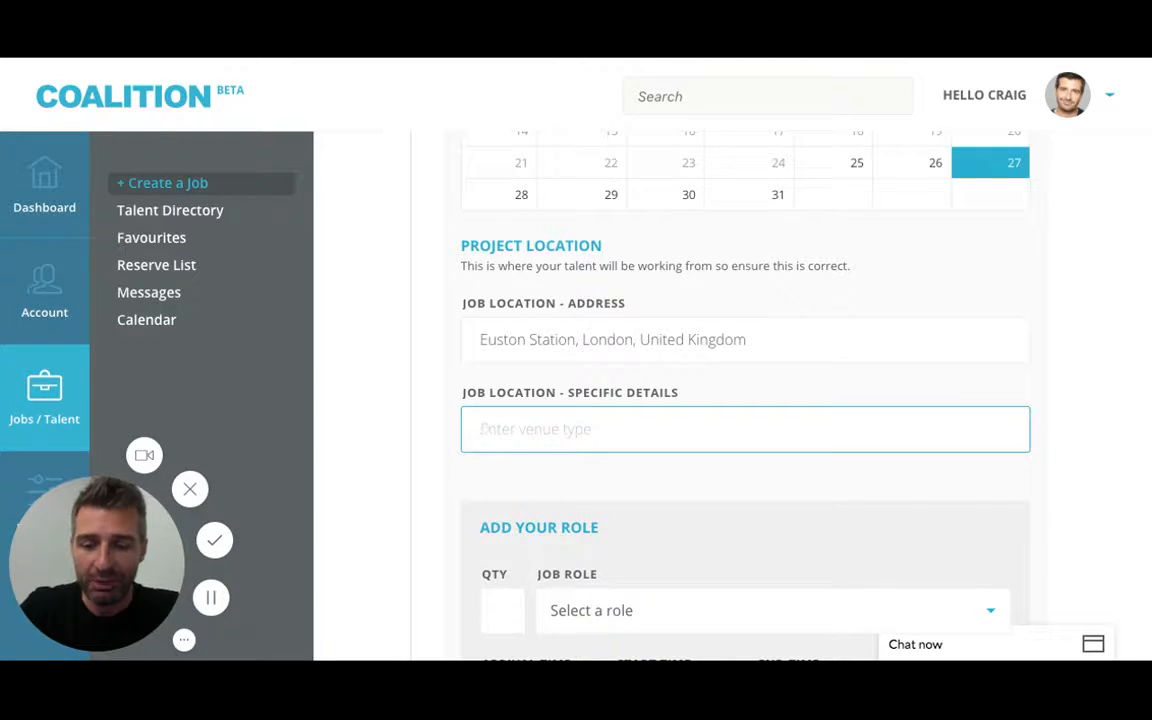
text(Jacks )
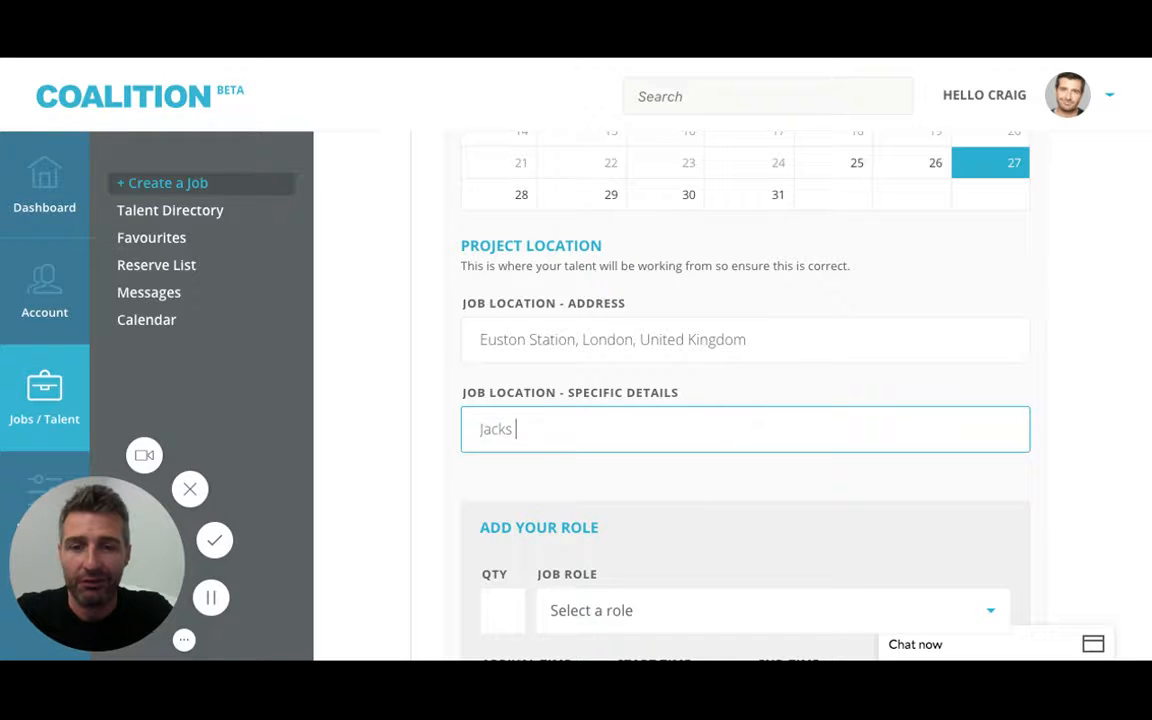
text(Cafe )
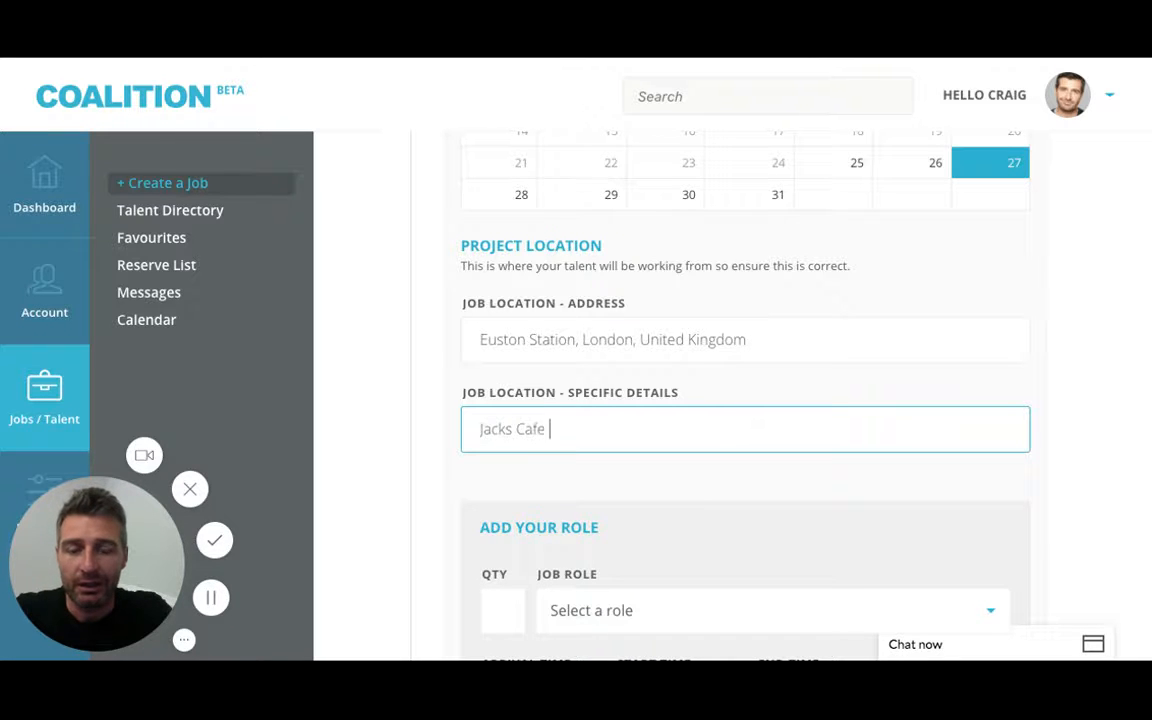
text(at Nor)
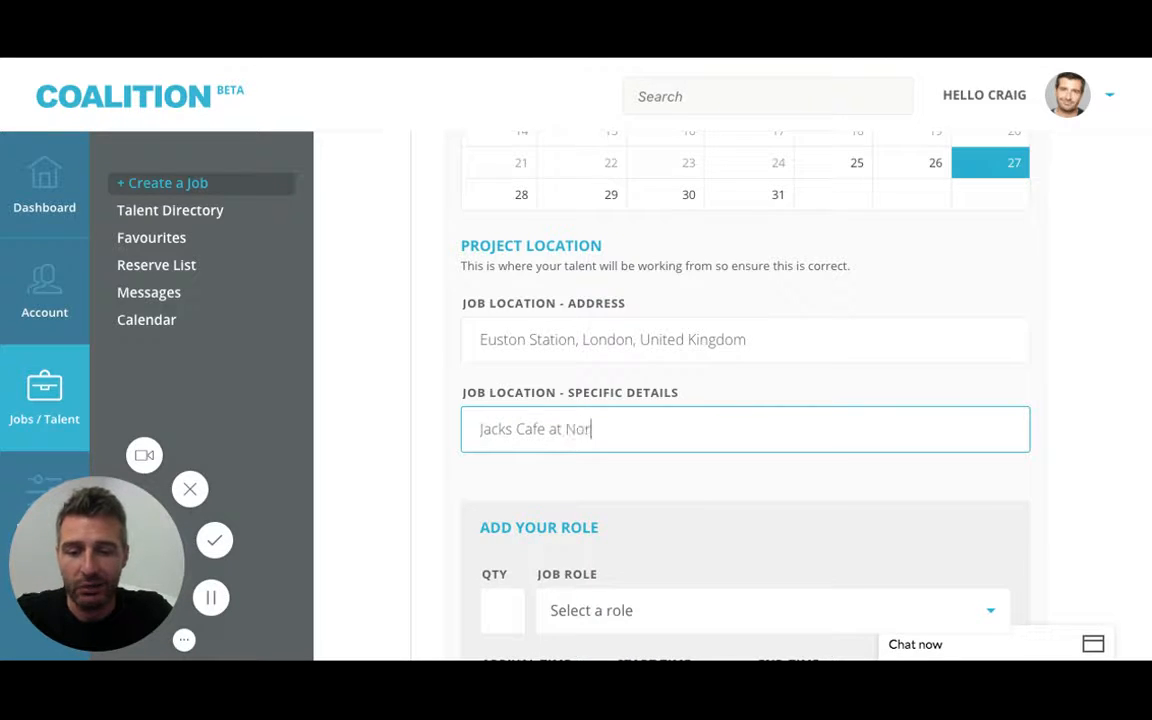
text(th Entrance)
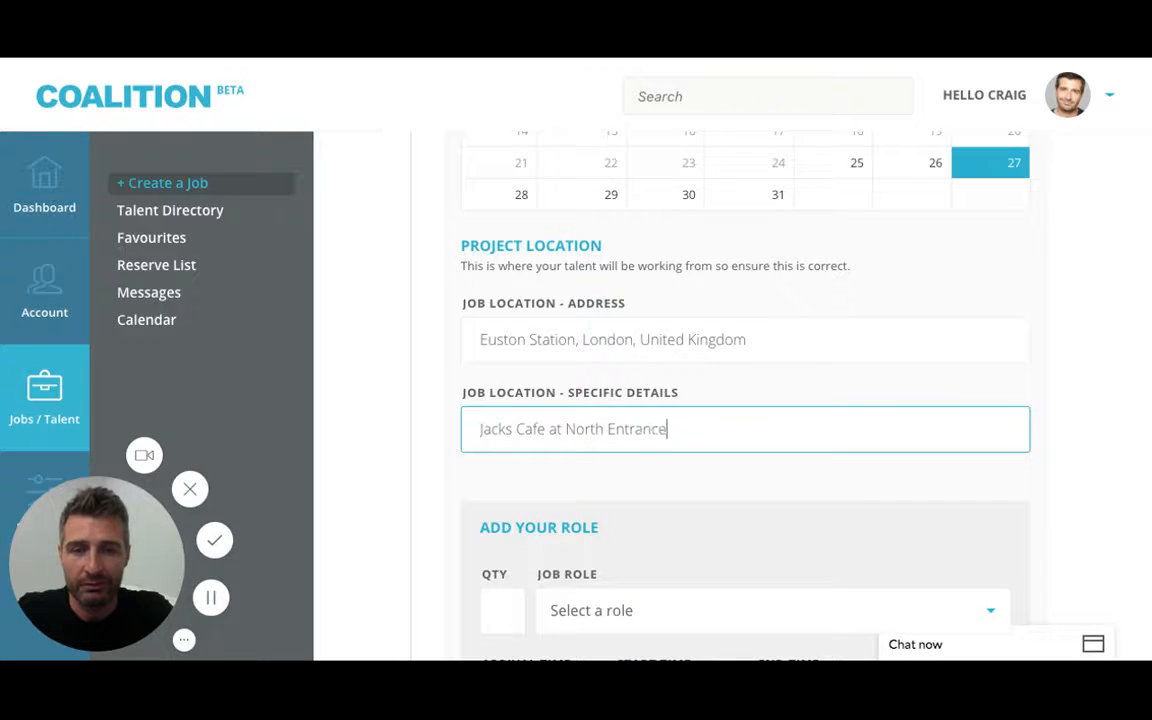
text( - Meet Th)
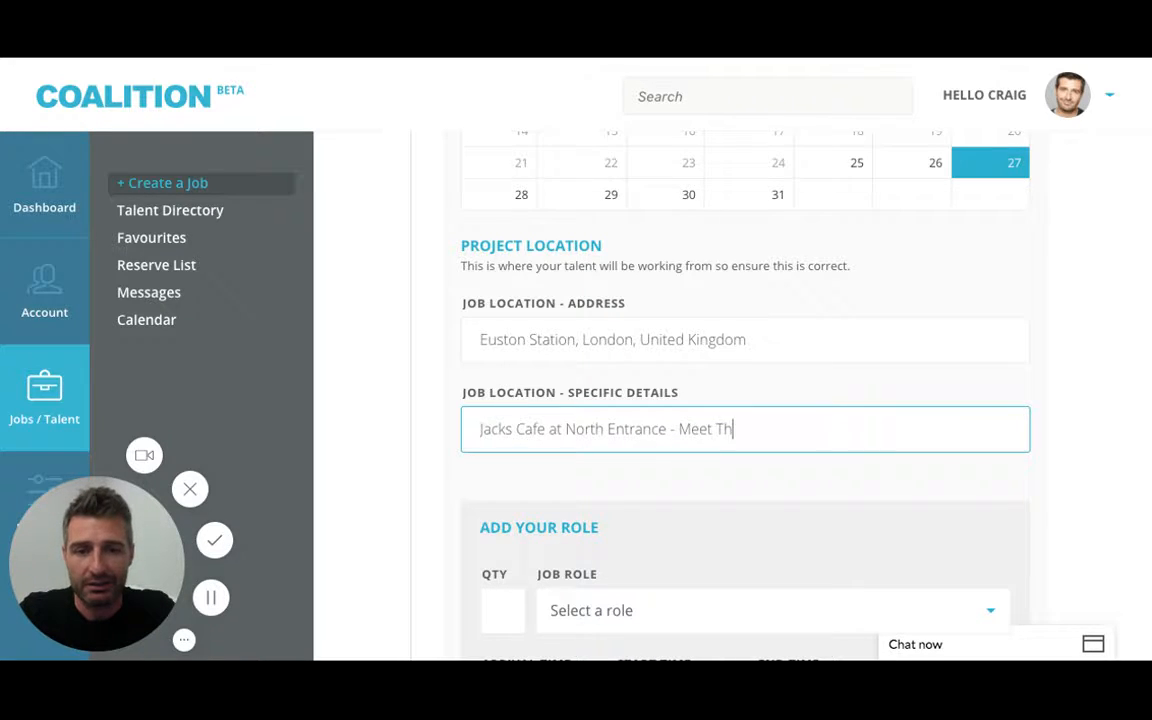
text(omas here)
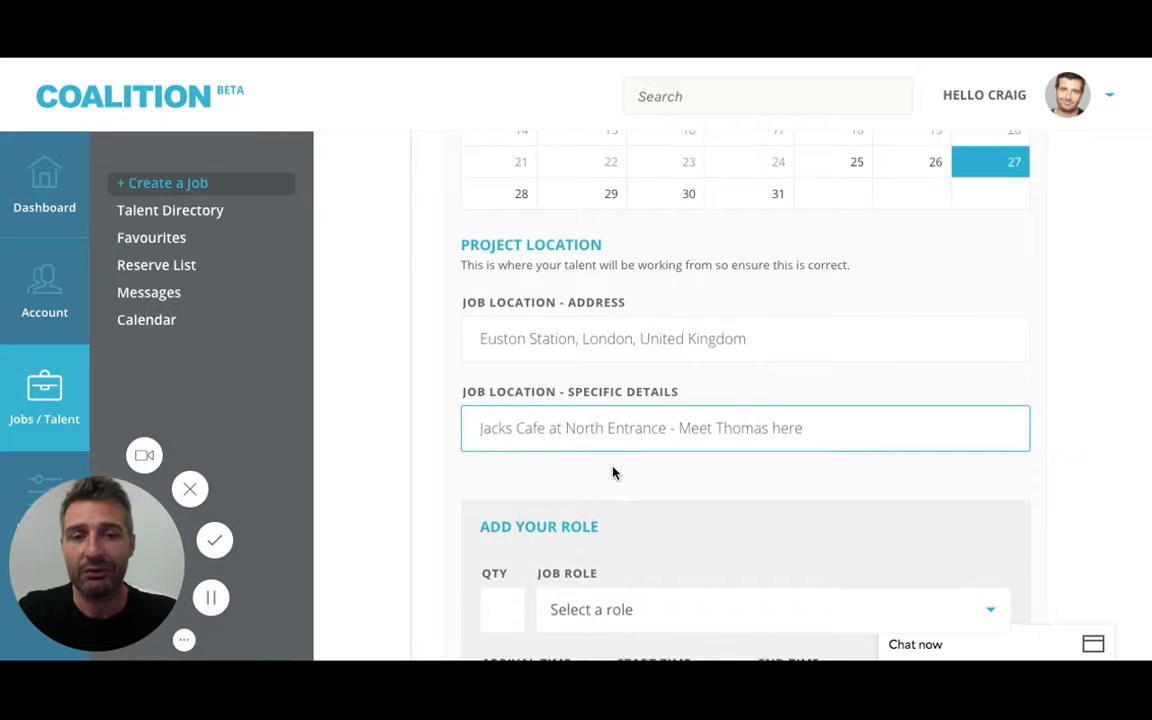
Set the role quantity to 1 and choose Event Manager as the job role.
scroll(612, 473, down, 2)
click(497, 428)
text(1)
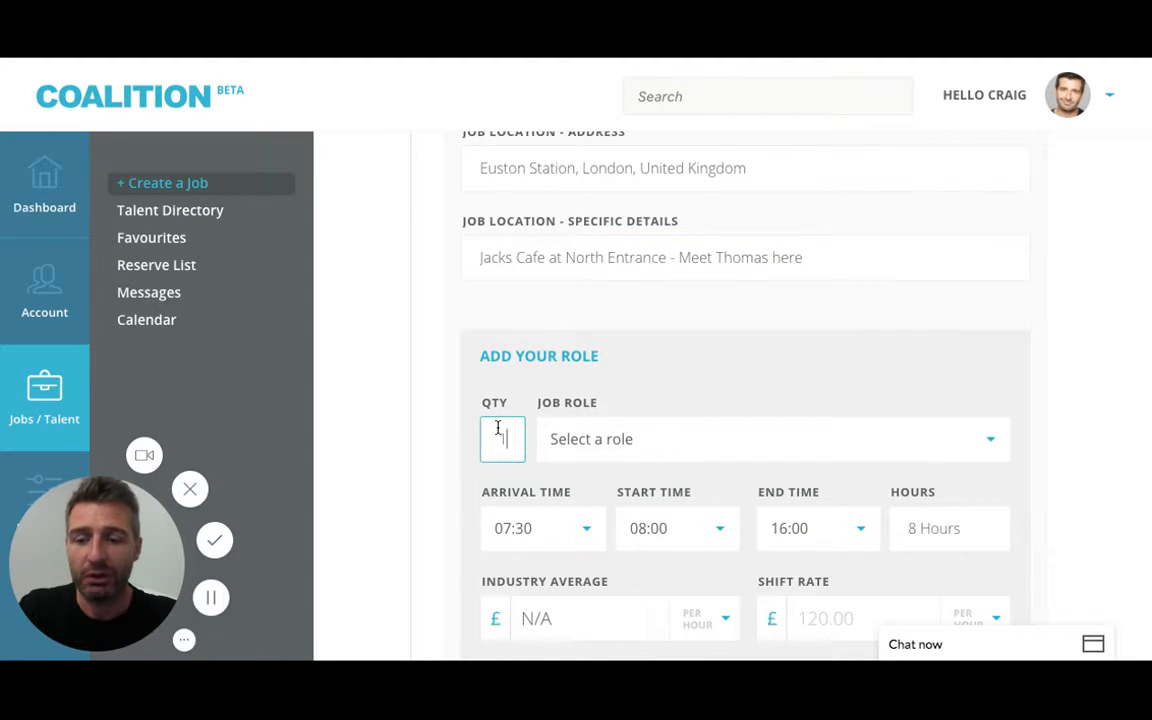
click(663, 440)
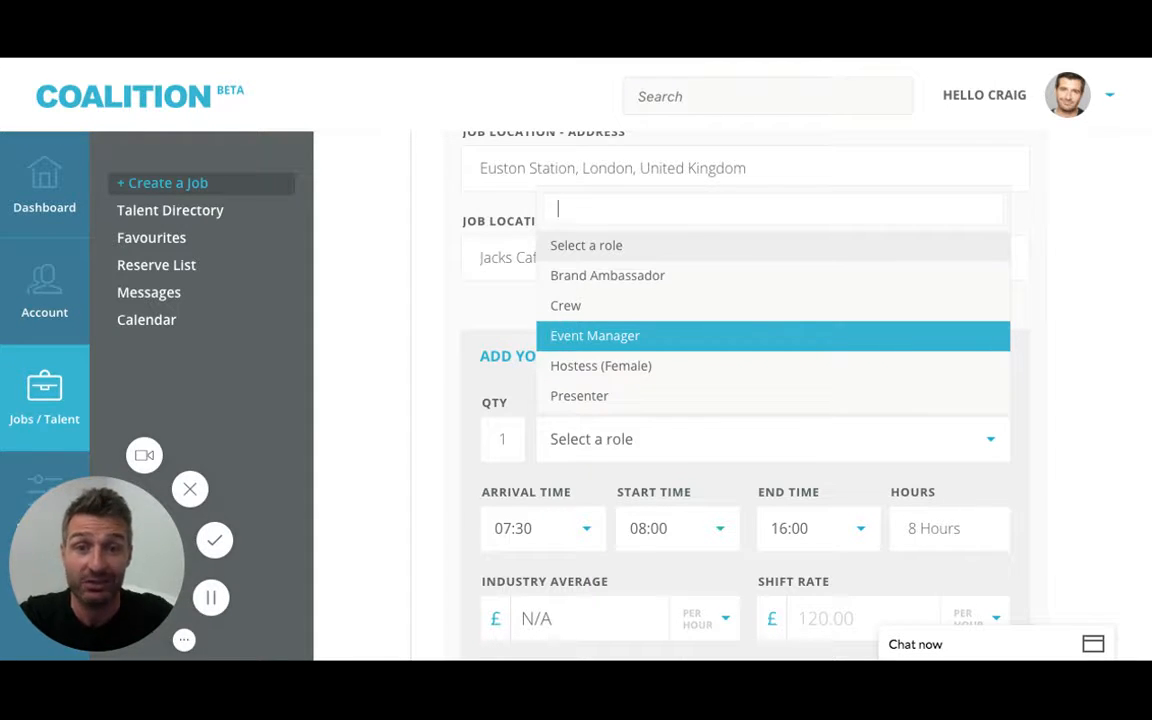
click(595, 335)
Set the Event Manager role's start time to 09:00 and end time to 17:00.
scroll(653, 398, down, 3)
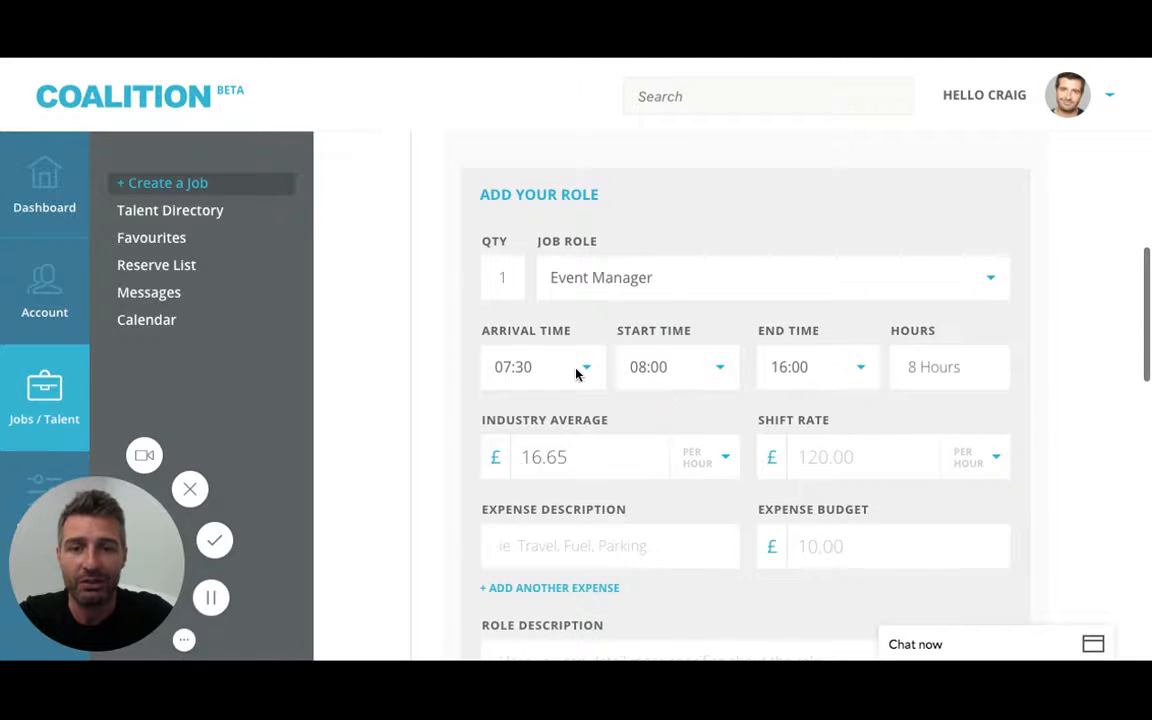
click(709, 370)
scroll(676, 575, down, 3)
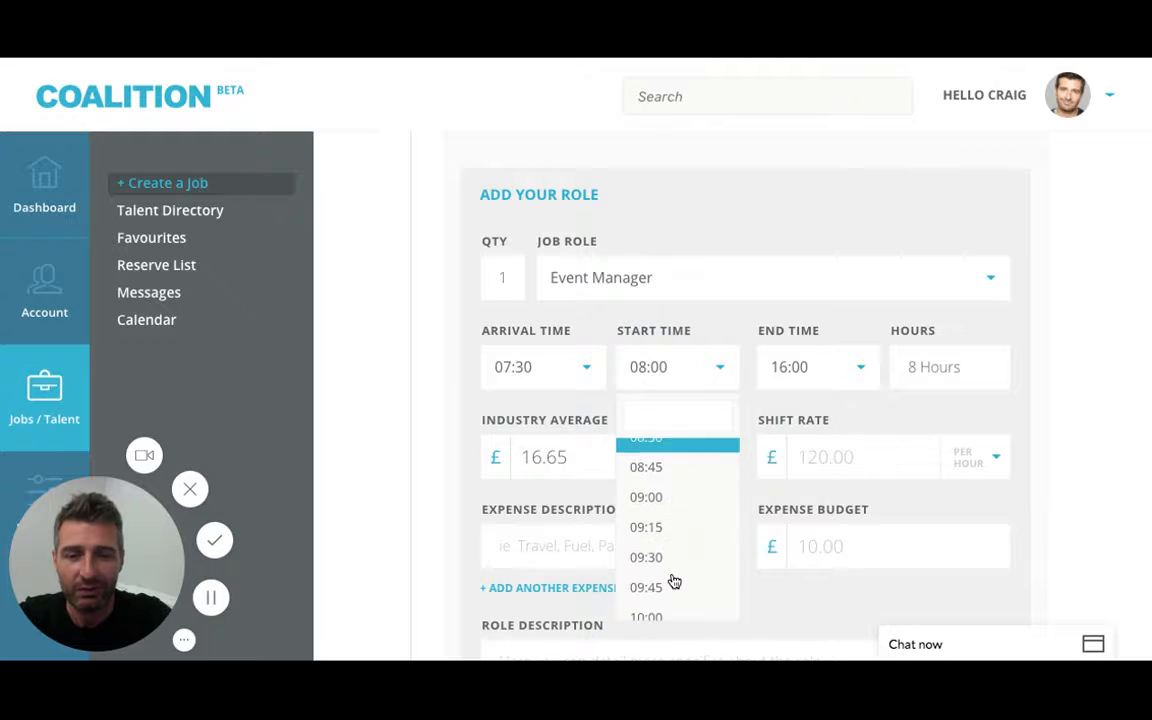
click(670, 500)
click(829, 376)
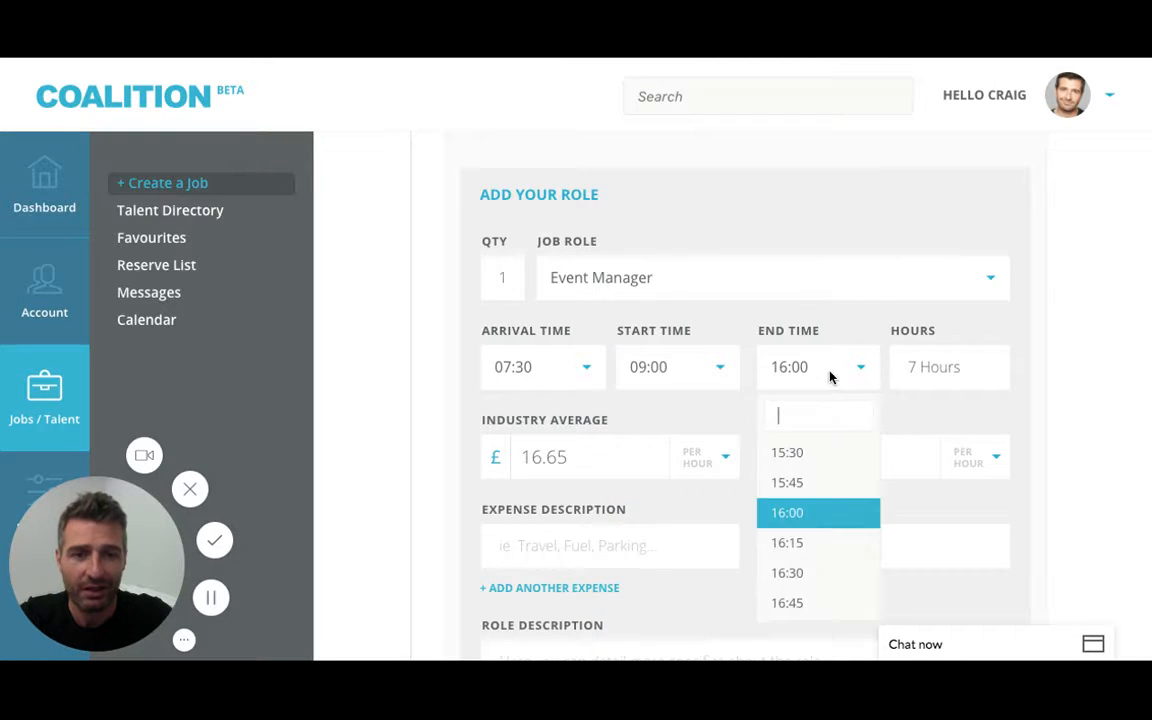
scroll(813, 578, down, 2)
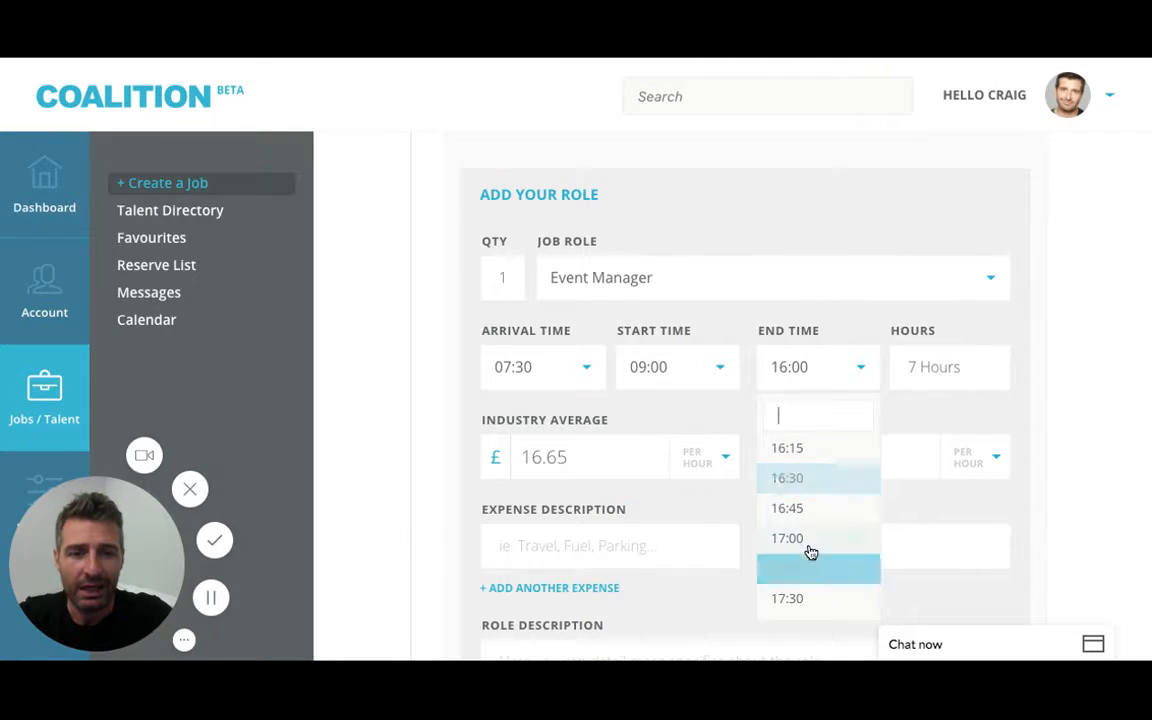
click(812, 543)
Set the Event Manager role's arrival time to 08:45.
click(586, 376)
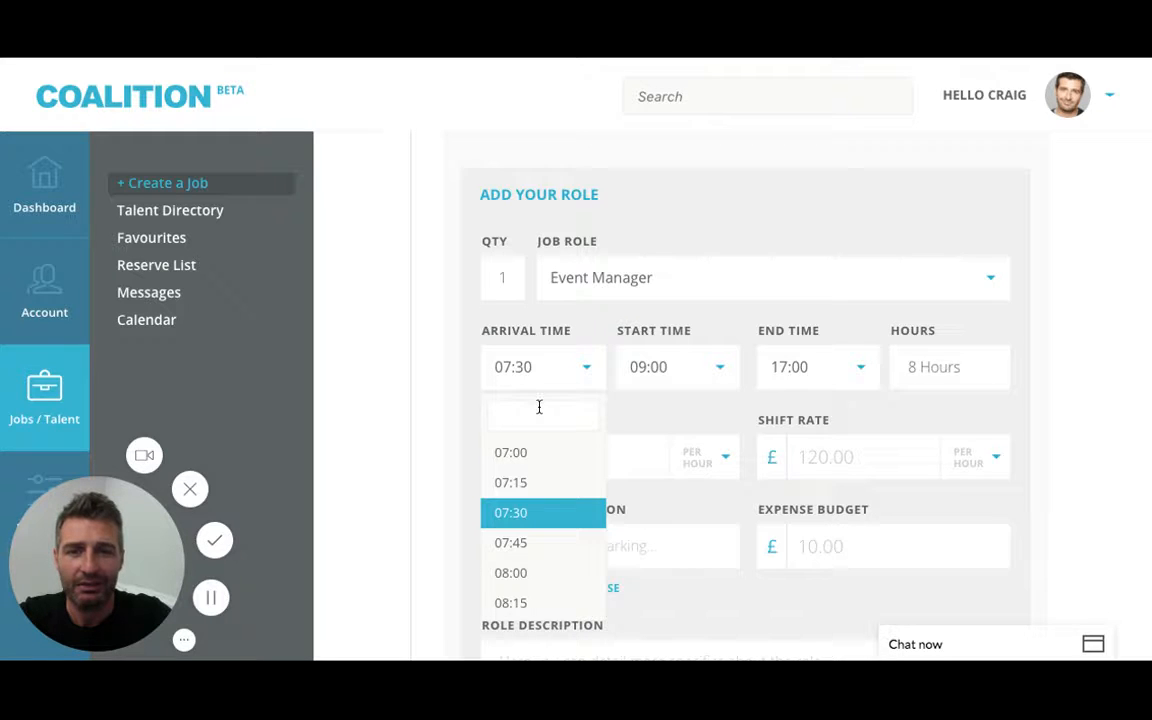
scroll(540, 545, down, 3)
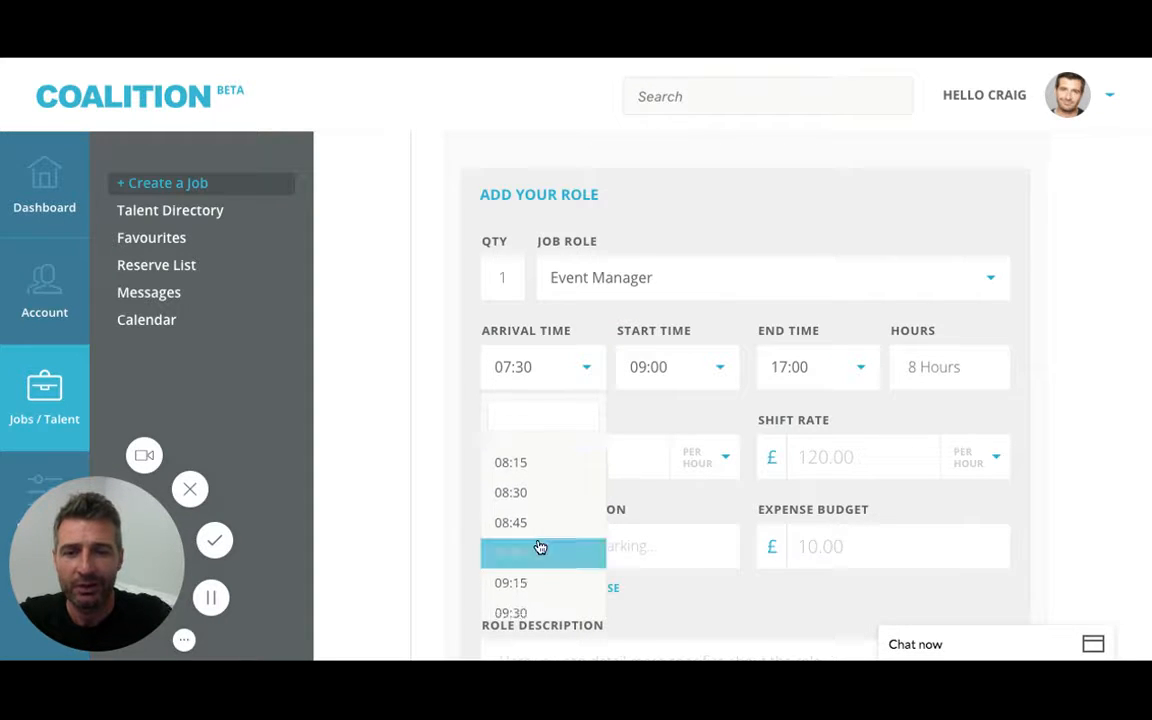
click(540, 522)
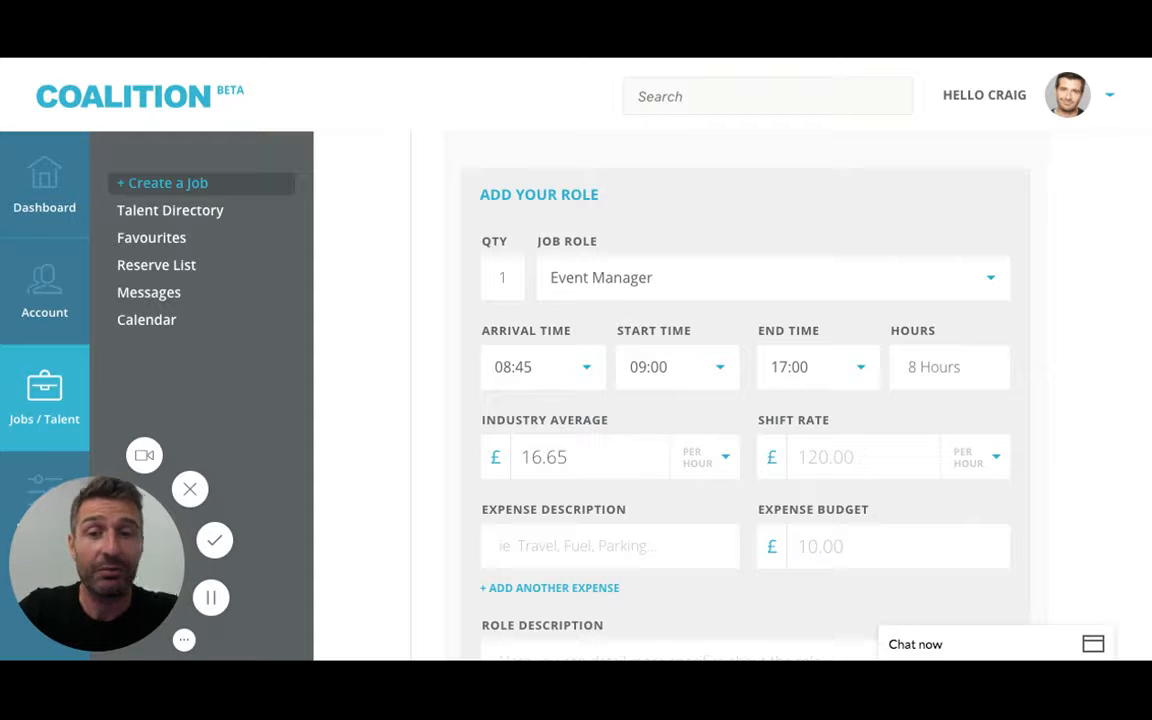
Set the shift rate to £17.50 per hour and enter a Travel expense with a £10.00 budget.
click(823, 453)
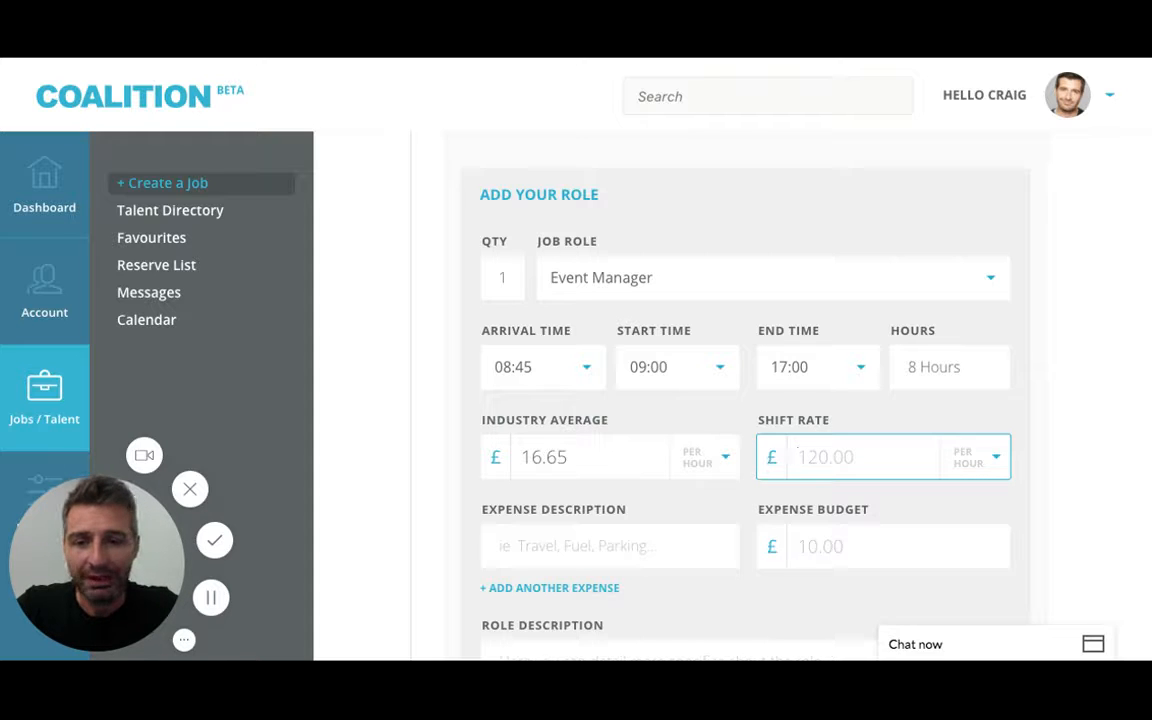
text(17.50)
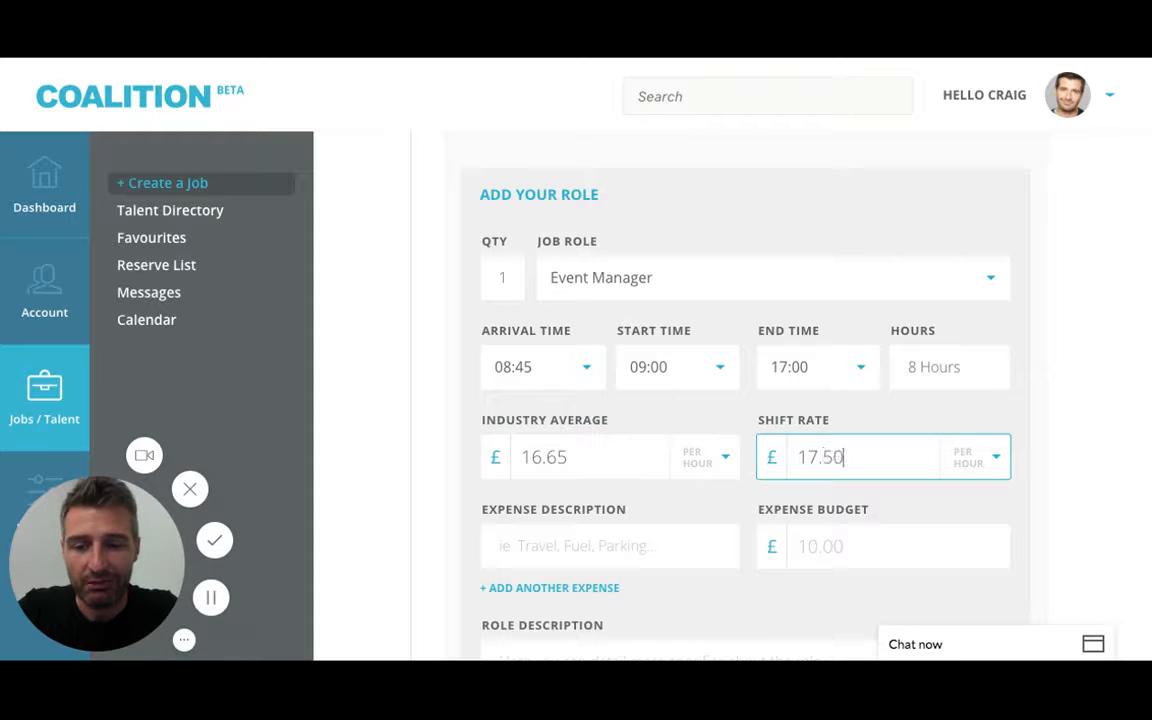
scroll(872, 432, down, 5)
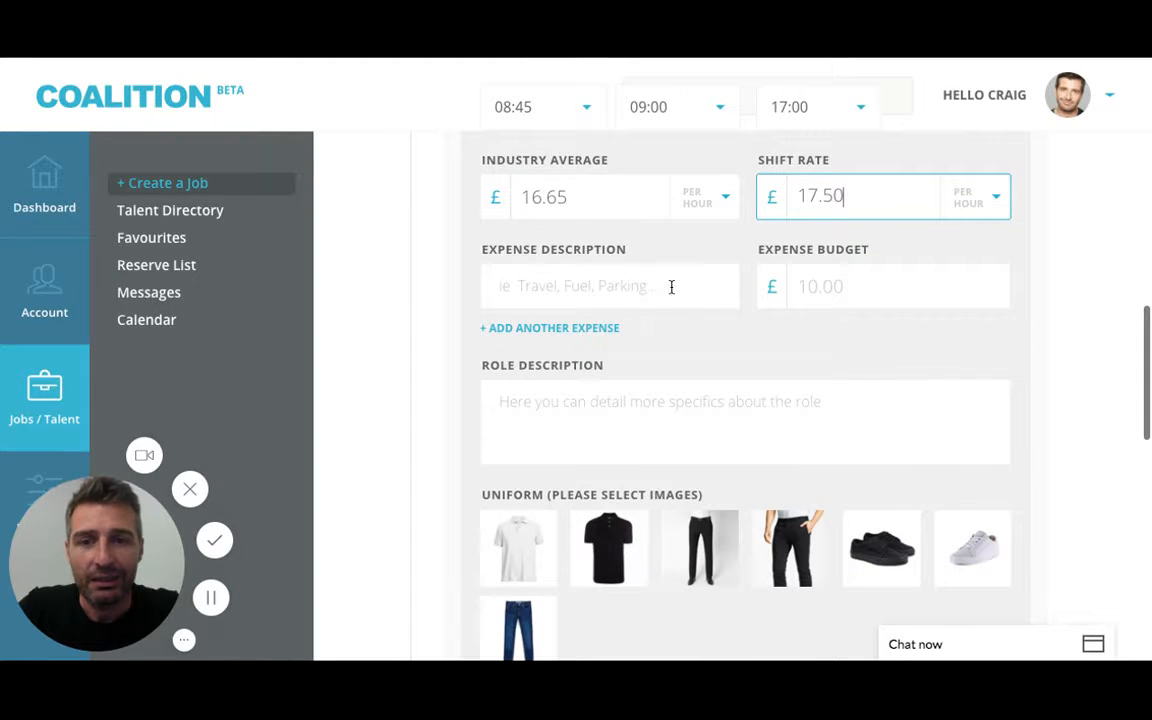
click(641, 274)
text(T)
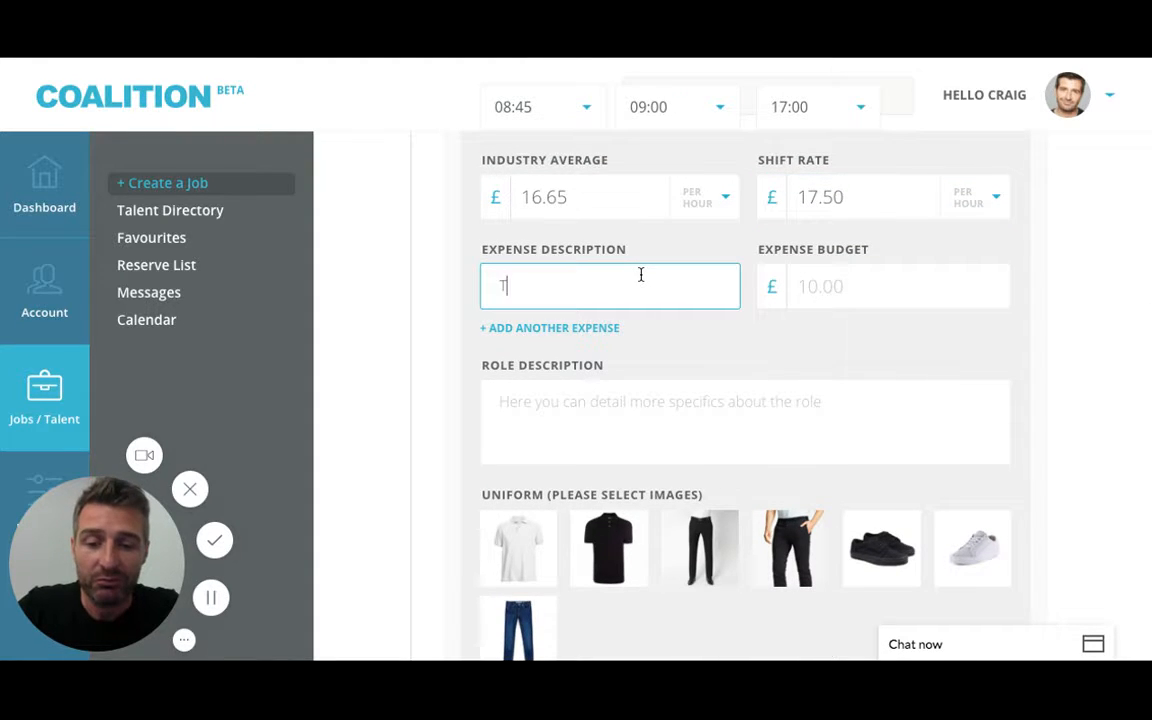
text(ravel)
key(Tab)
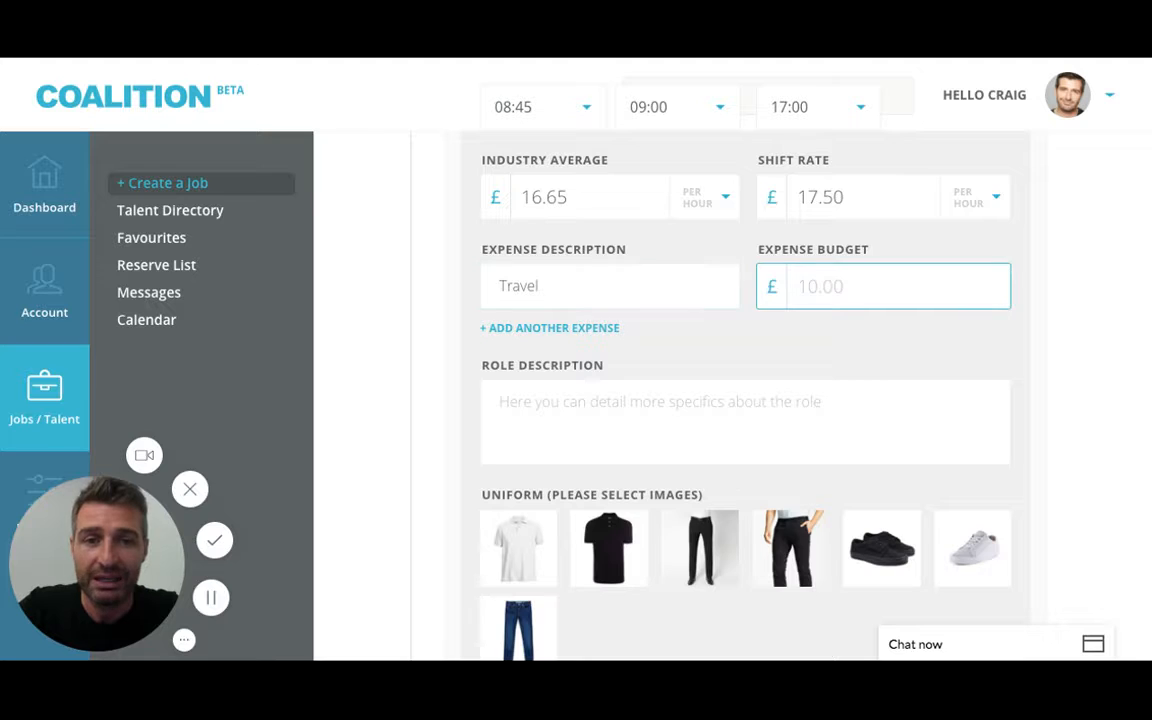
text(10.00)
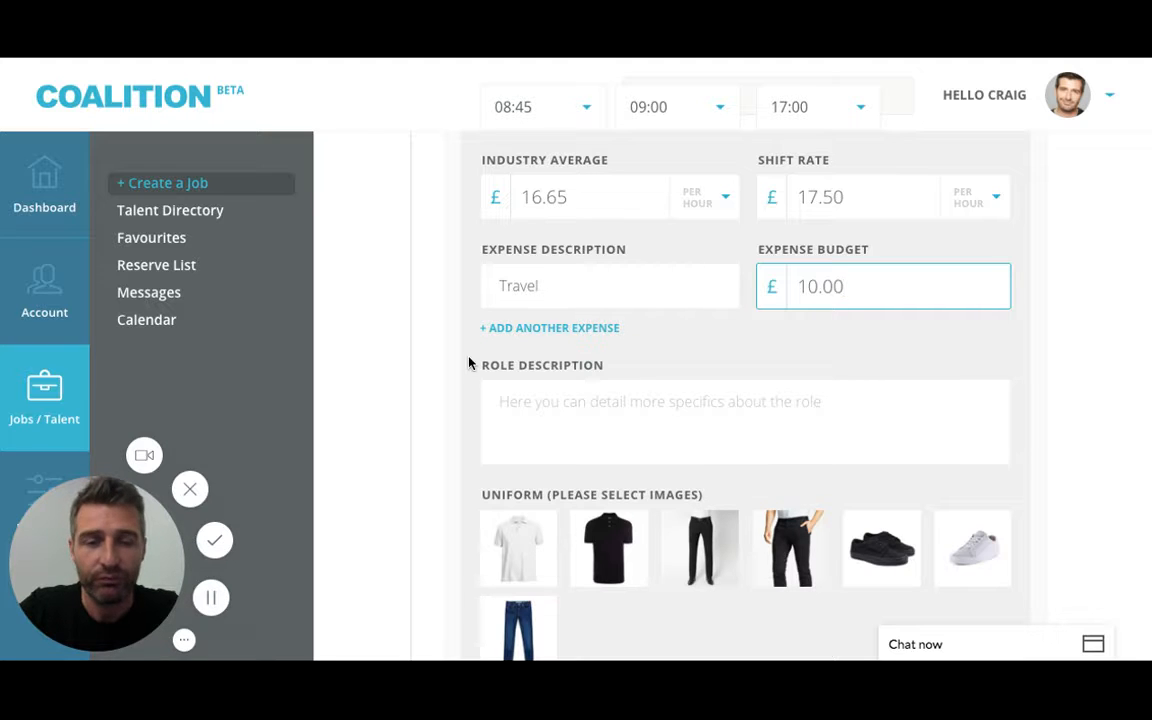
Enter the role description "Manage Live Event & Team to achieve KPI's as per brief" for the Event Manager role.
click(559, 402)
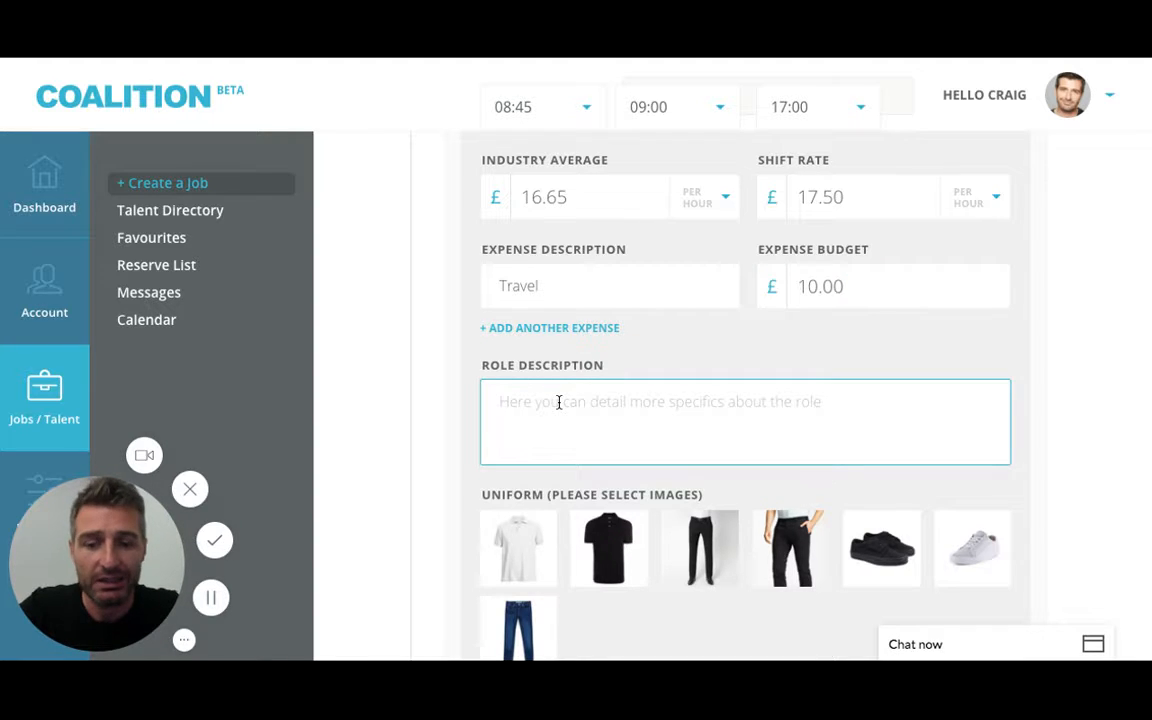
text(t)
key(BackSpace)
text(Mana)
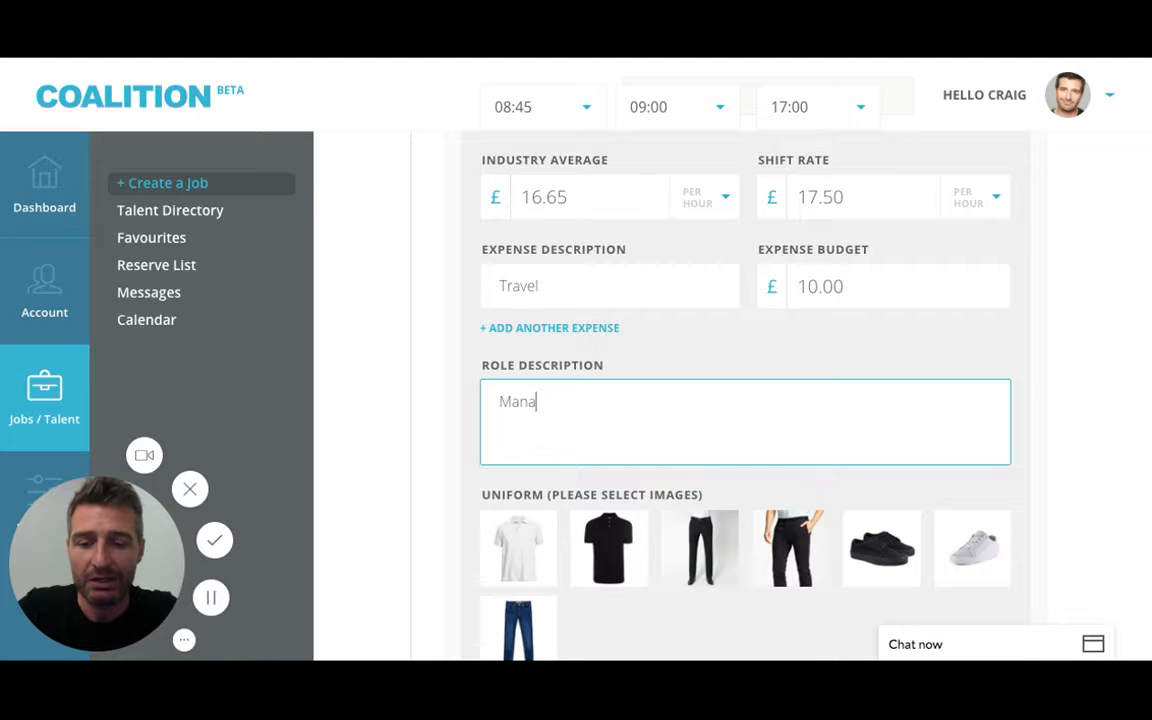
text(ge Live Even)
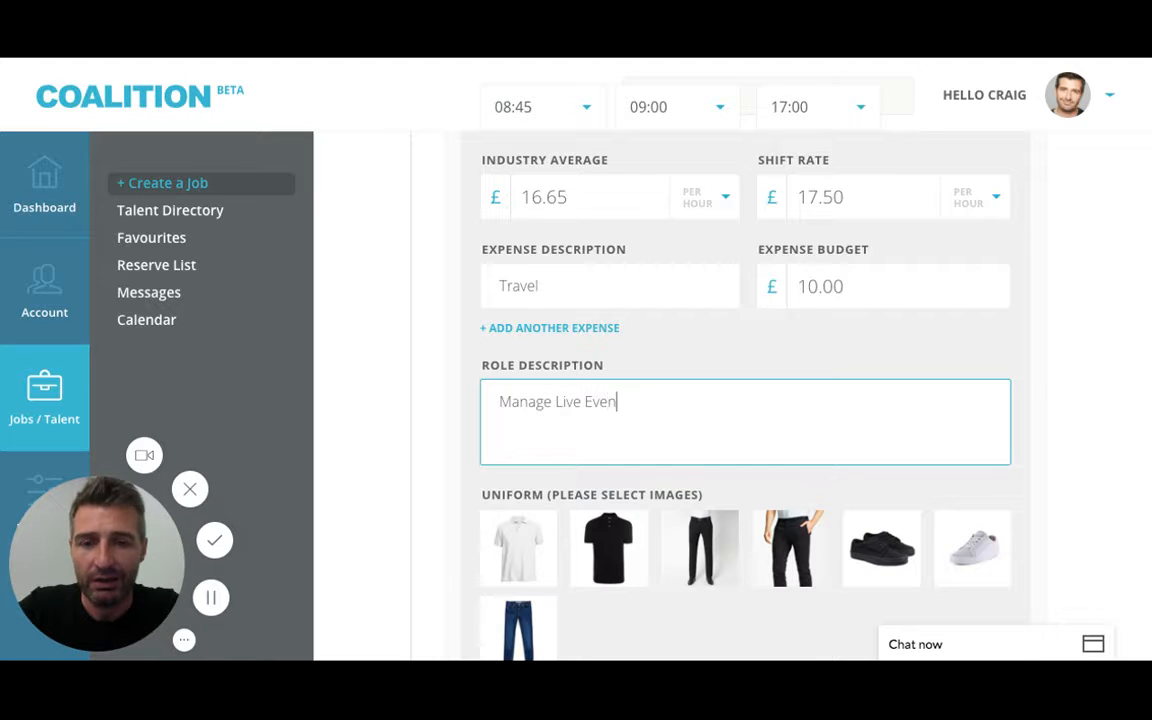
text(t)
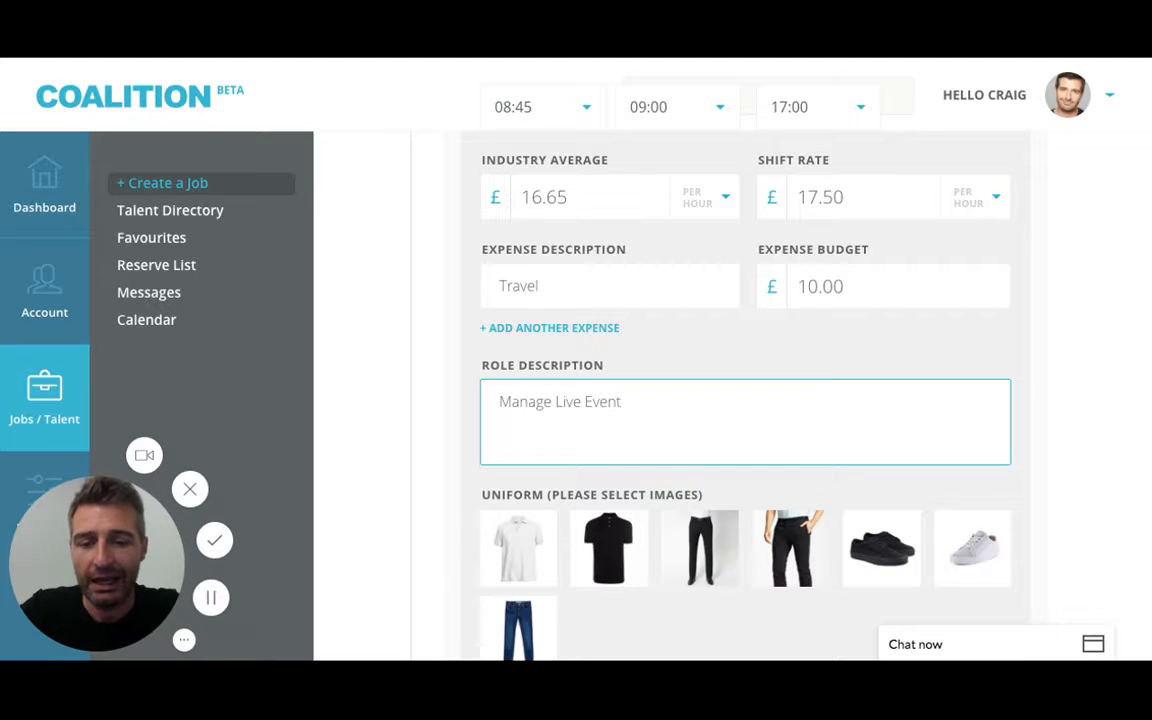
text( & Tea)
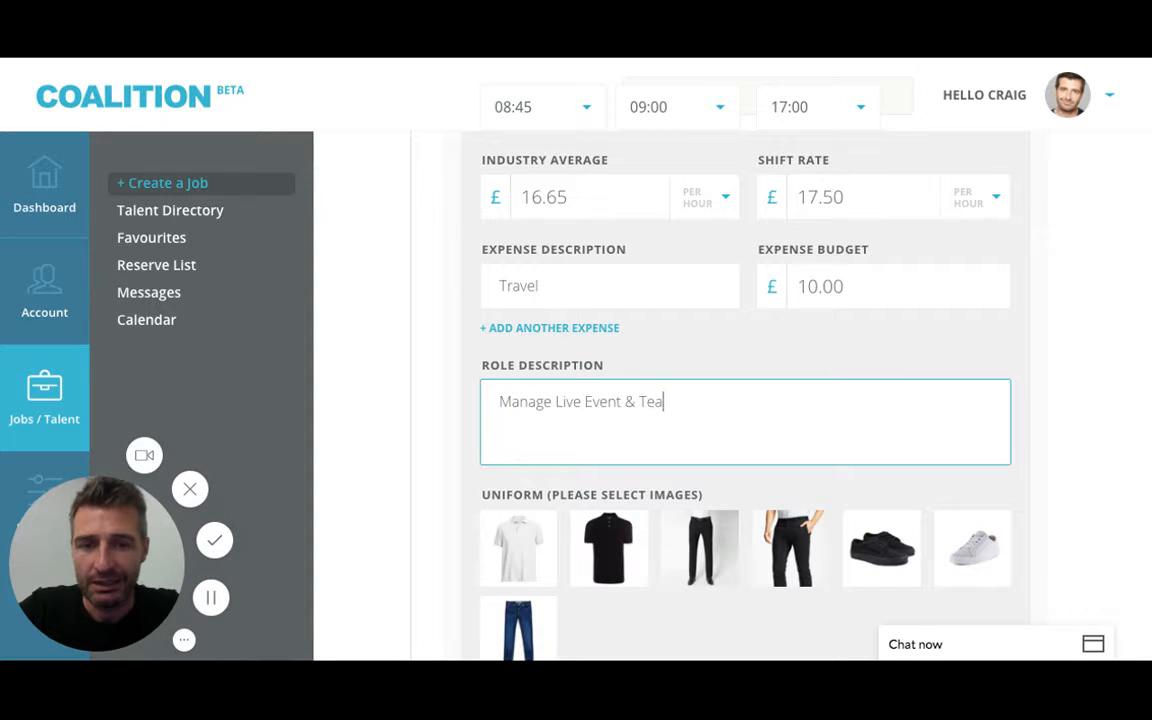
text(m to a)
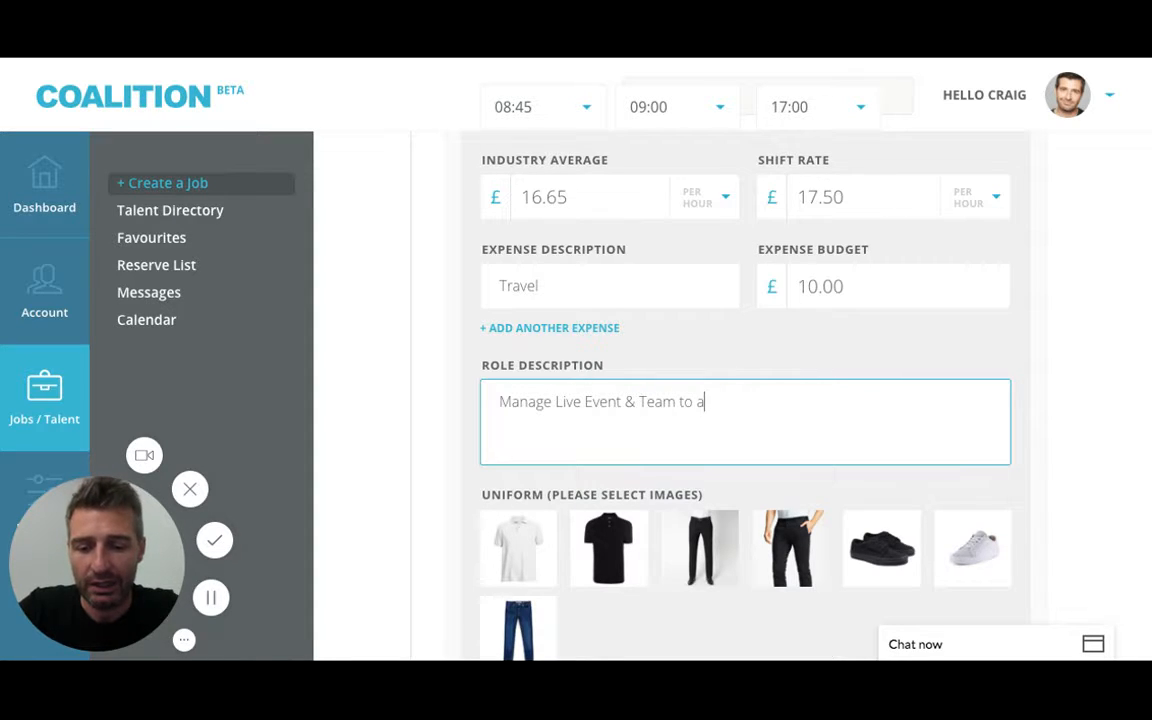
text(chieve KP)
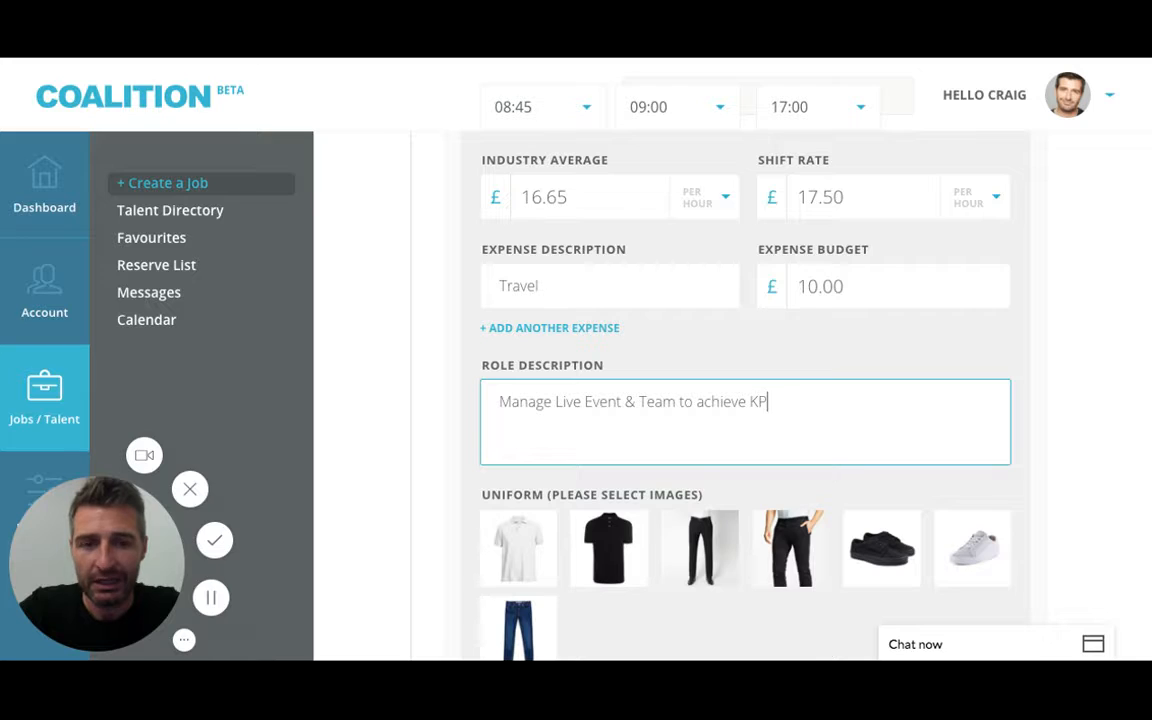
text(I's as per brief)
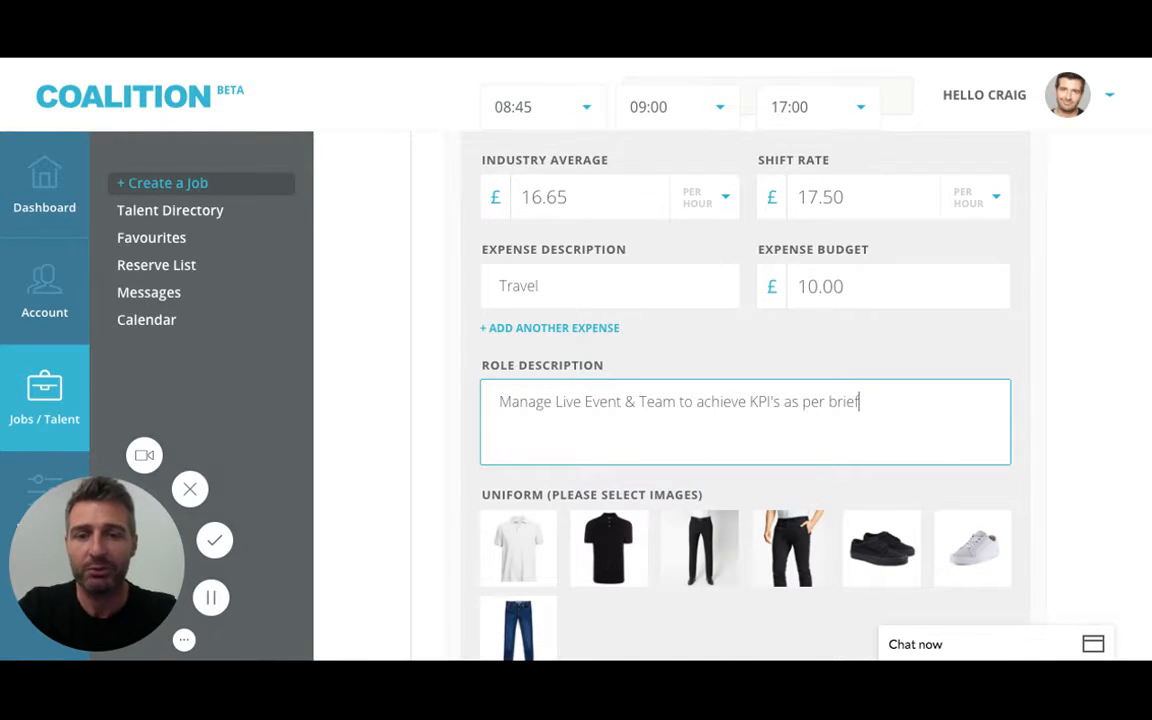
Choose the black formal trousers and the white trainers as the Event Manager's uniform.
scroll(714, 431, down, 2)
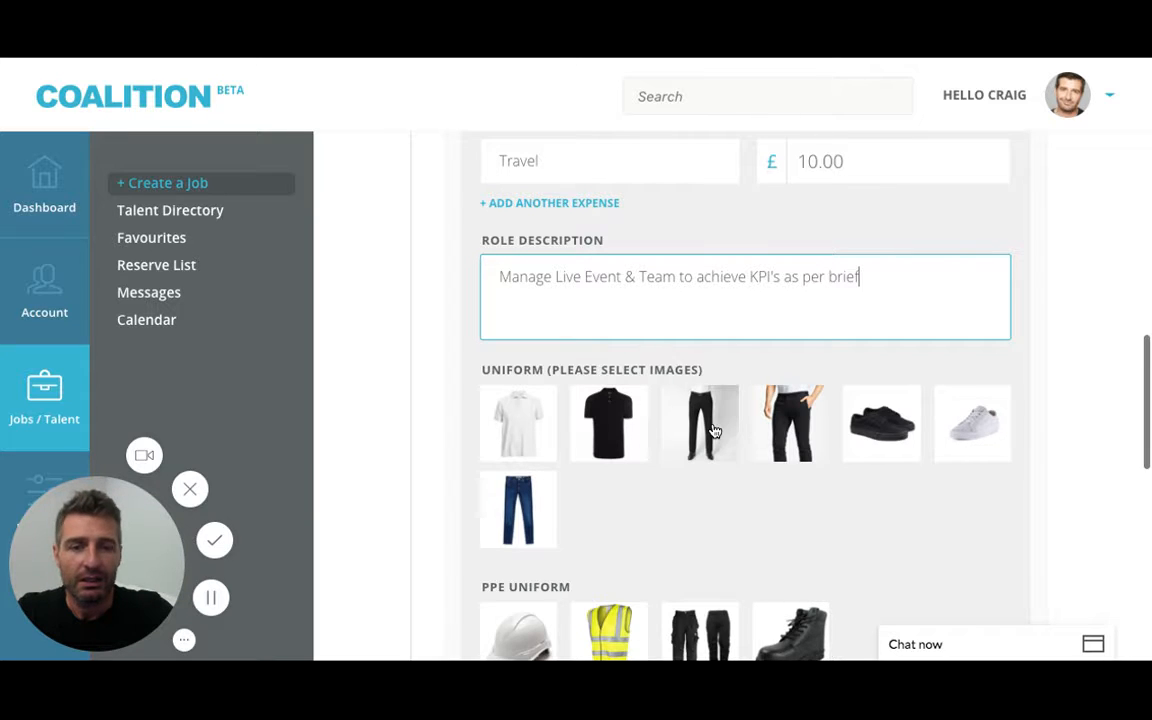
scroll(676, 432, down, 3)
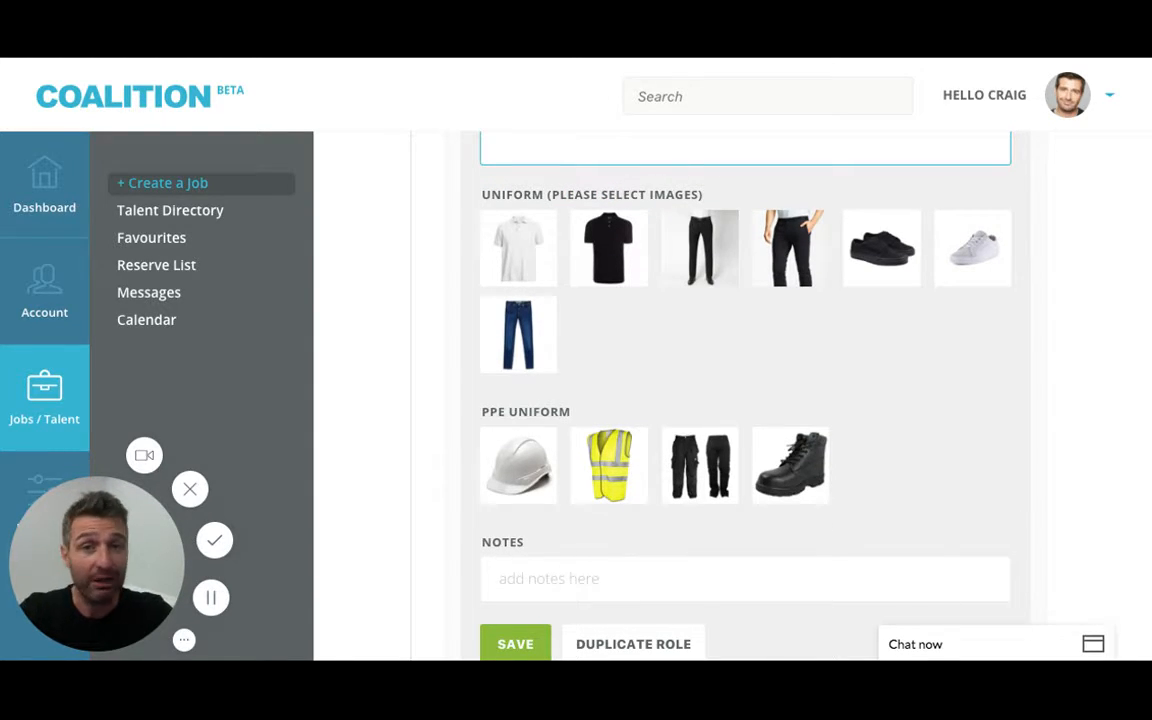
click(719, 264)
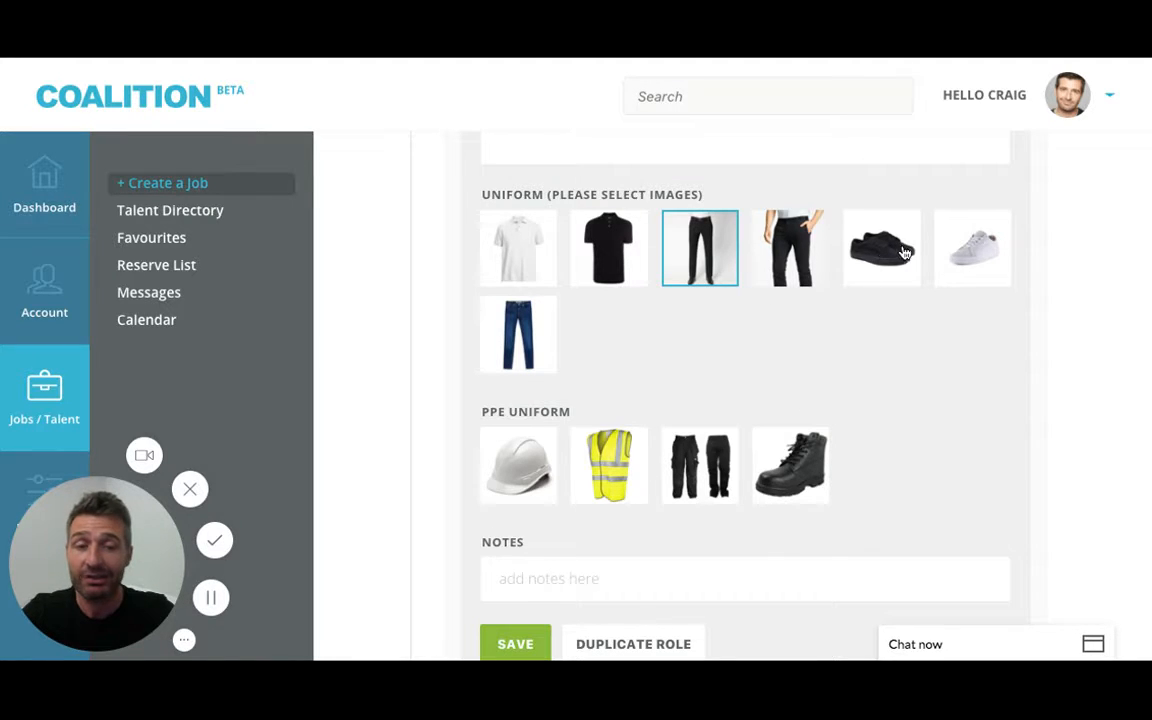
click(695, 245)
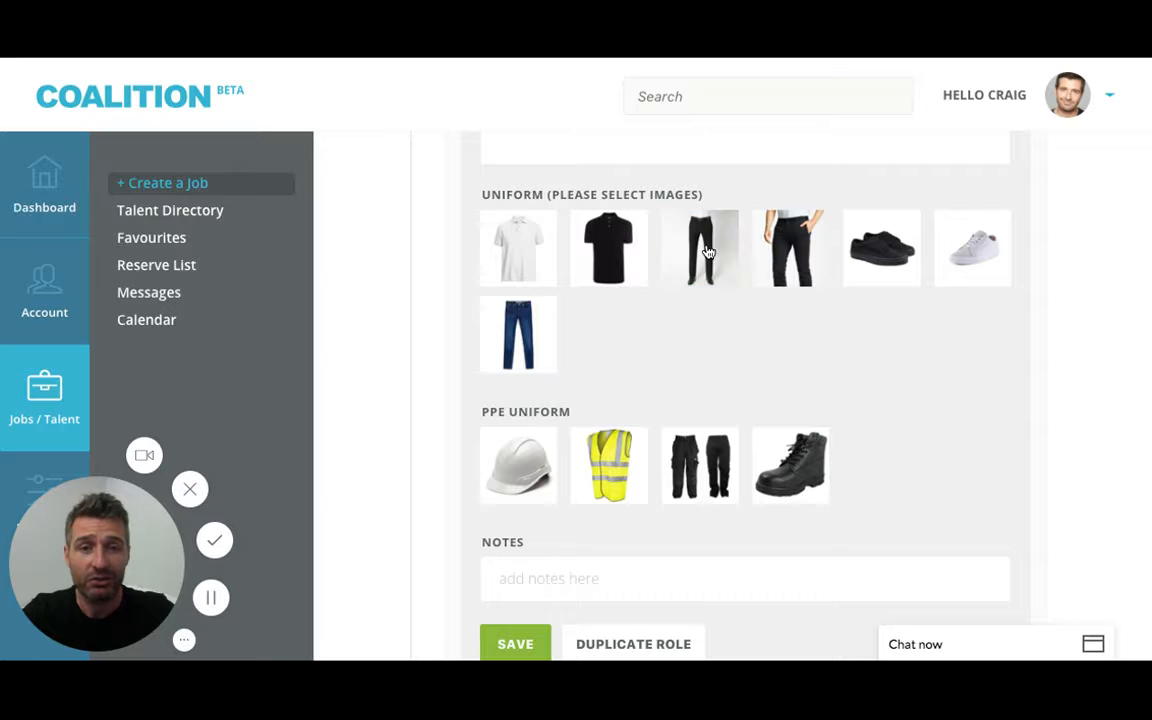
click(982, 268)
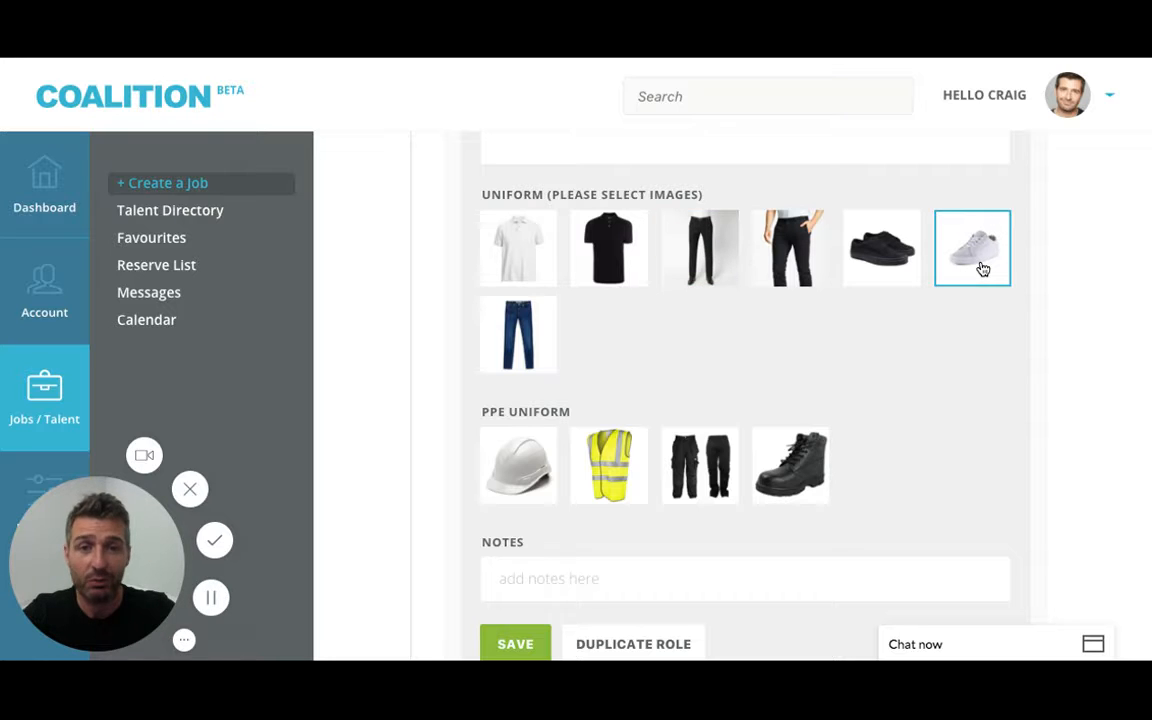
click(700, 245)
Add the uniform note "Black Trousers & Clean White Trainers - We will provide a T-Shirt" to the Event Manager role.
scroll(762, 356, down, 2)
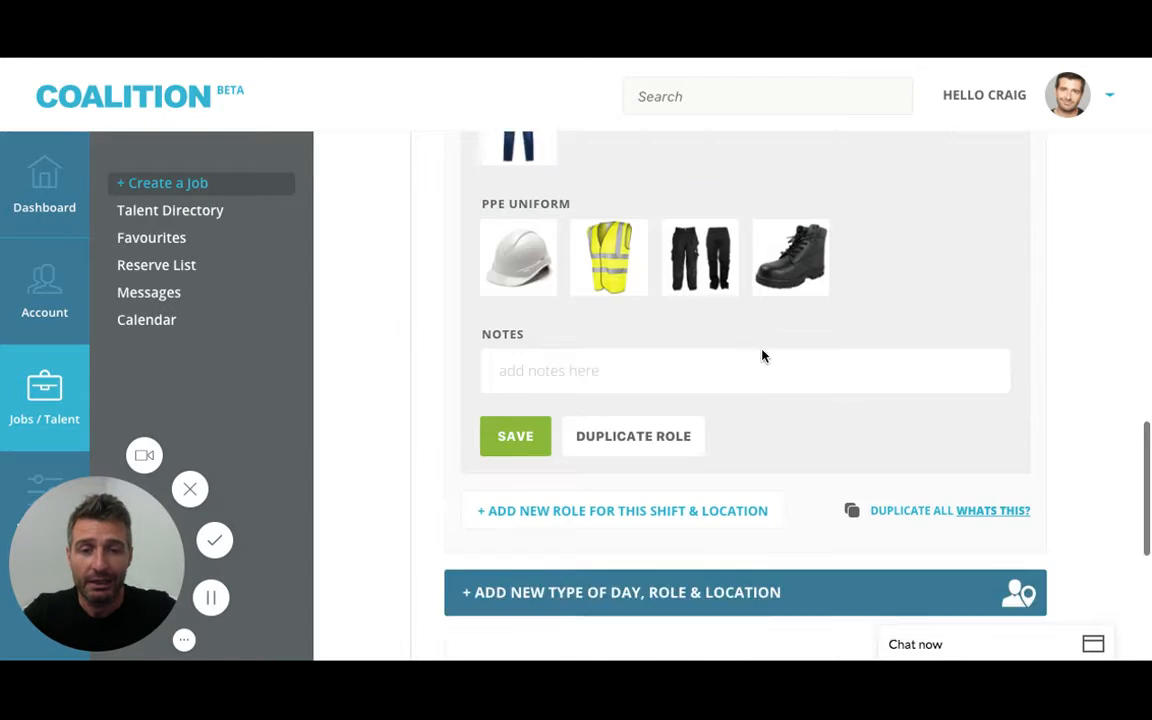
scroll(762, 356, down, 1)
click(568, 322)
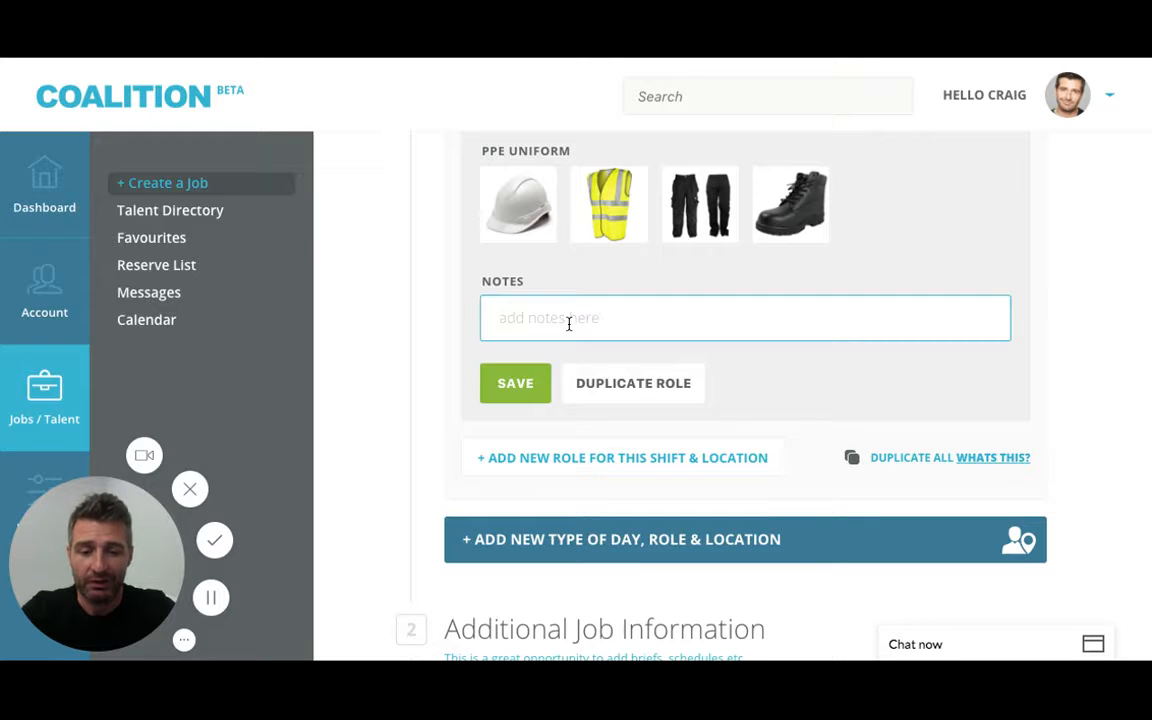
text(Black )
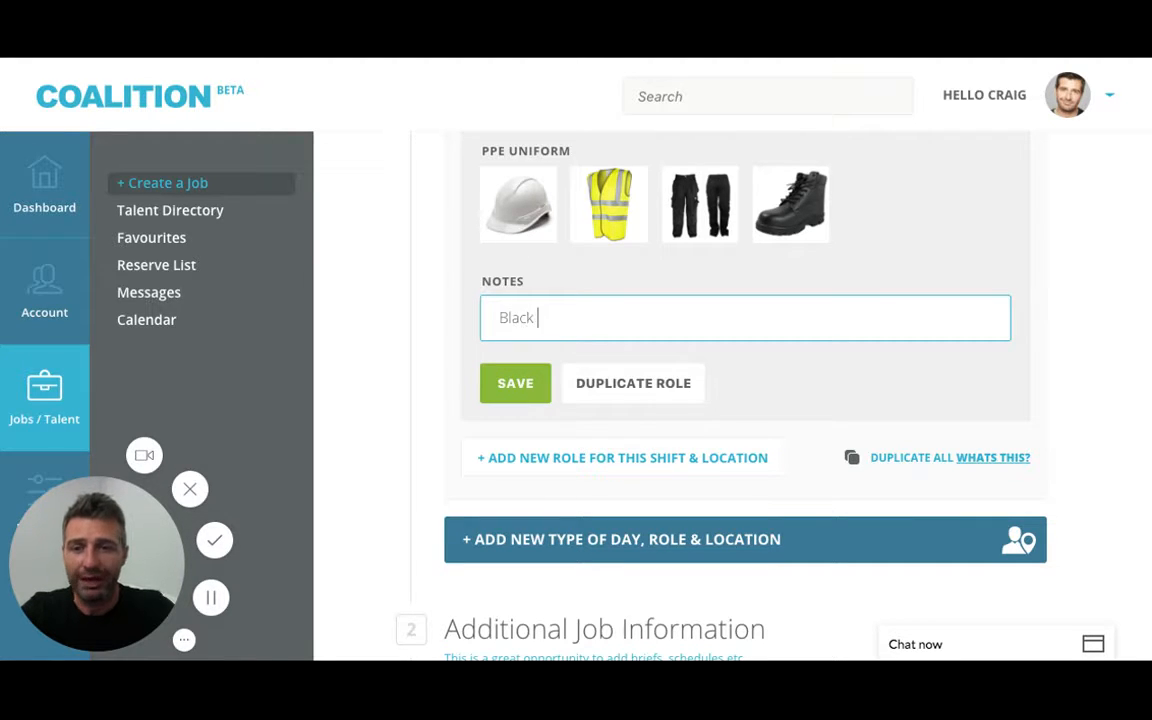
text(Trouser)
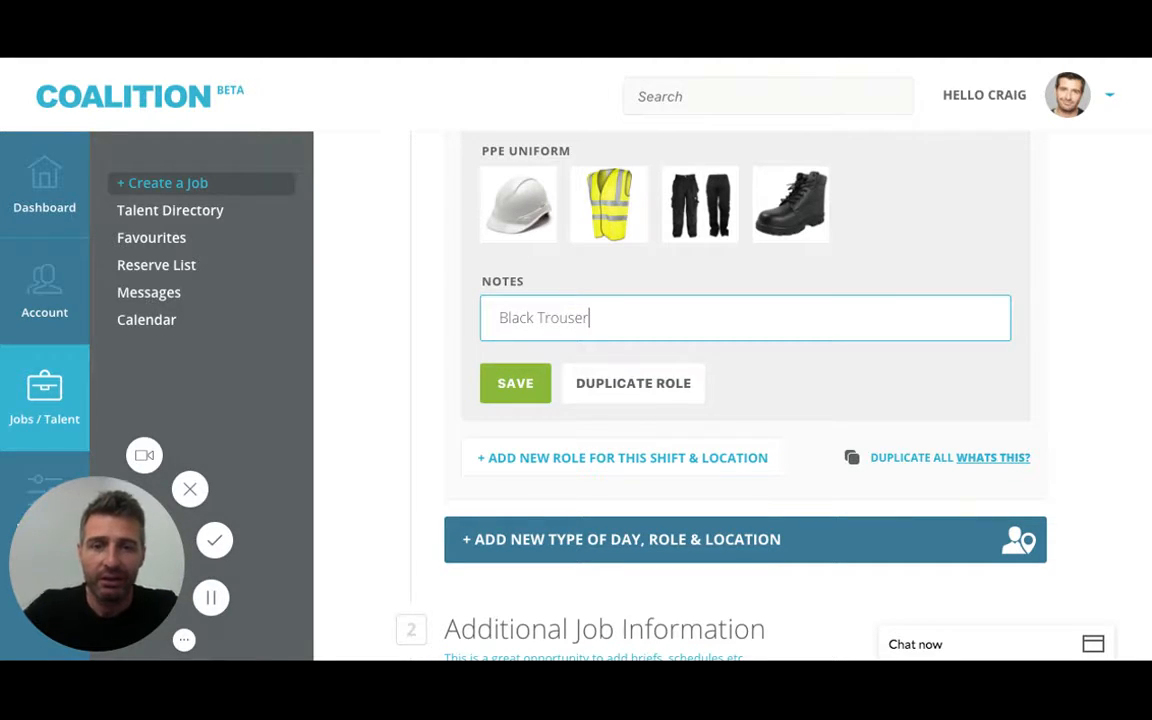
text(s )
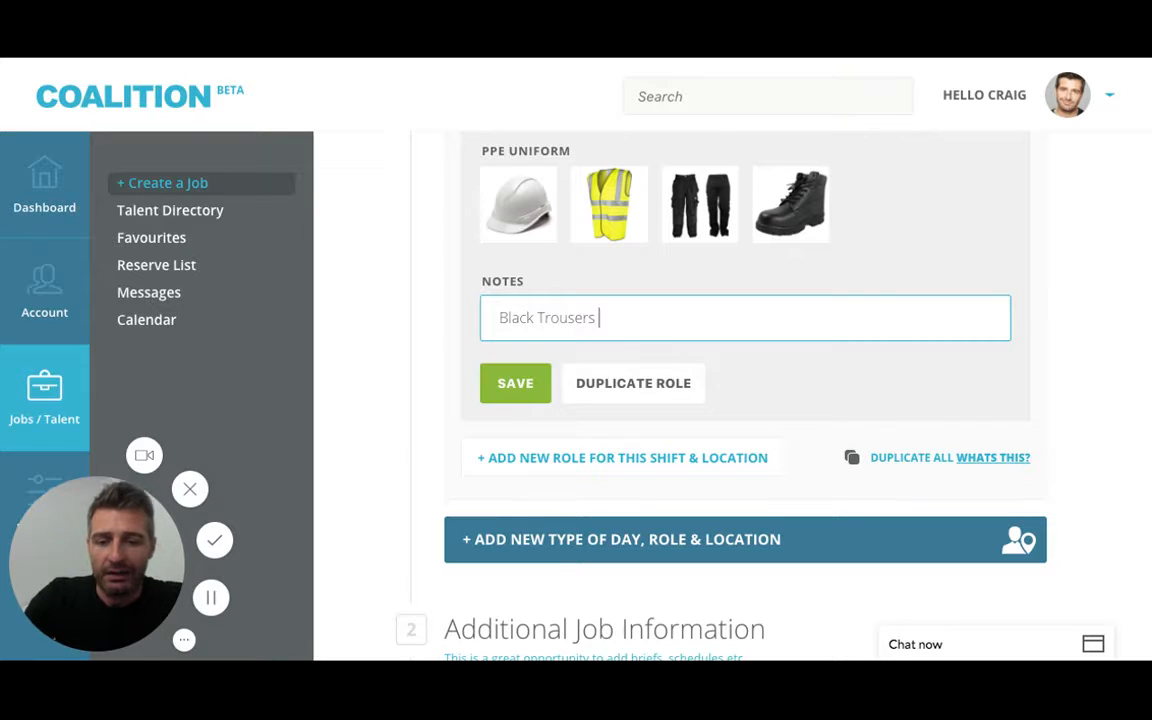
text(& Clean Wh)
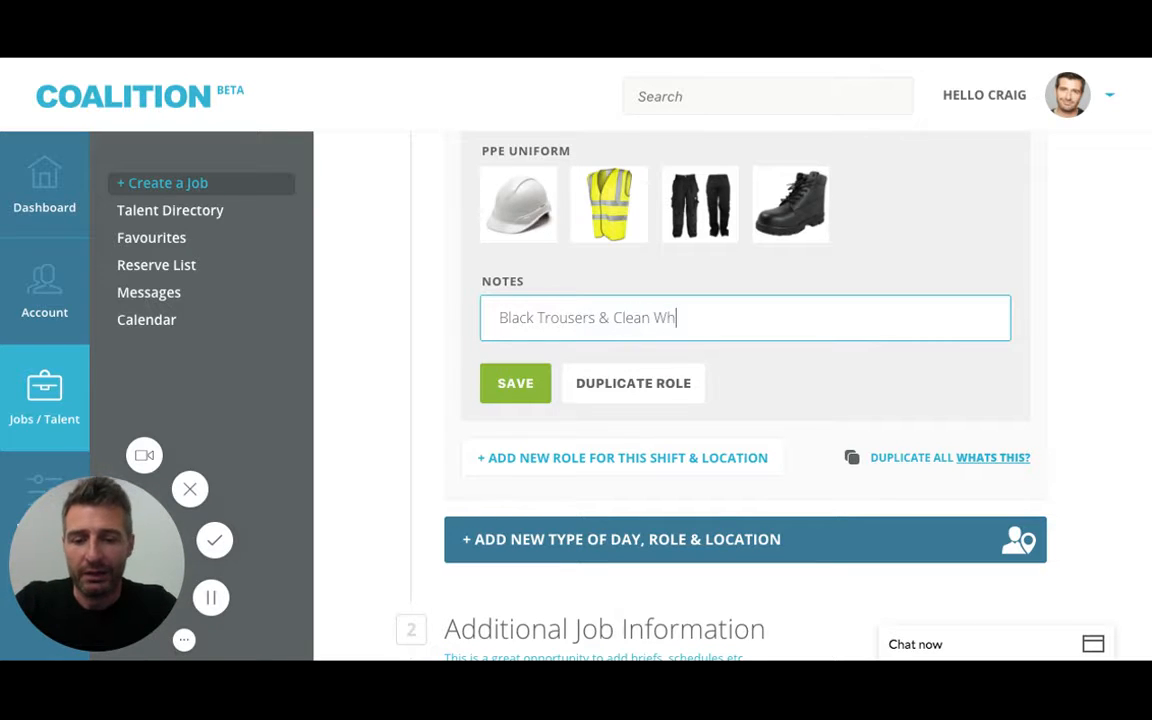
text(ite Trainers)
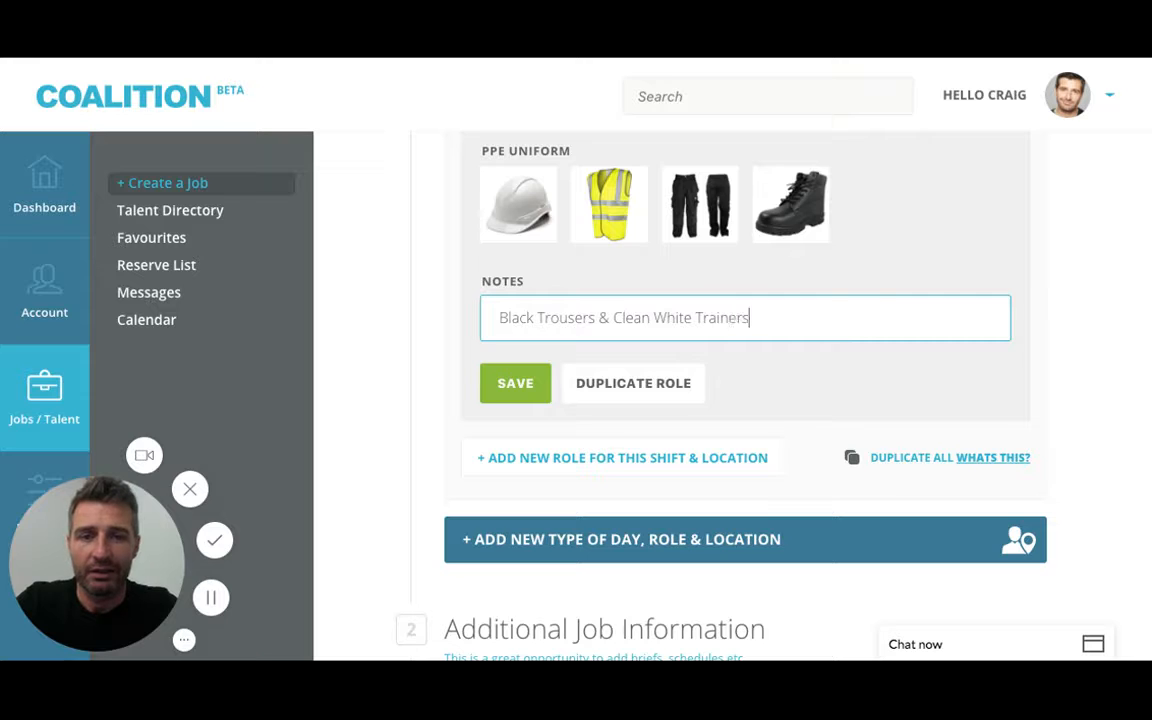
text( - We will p)
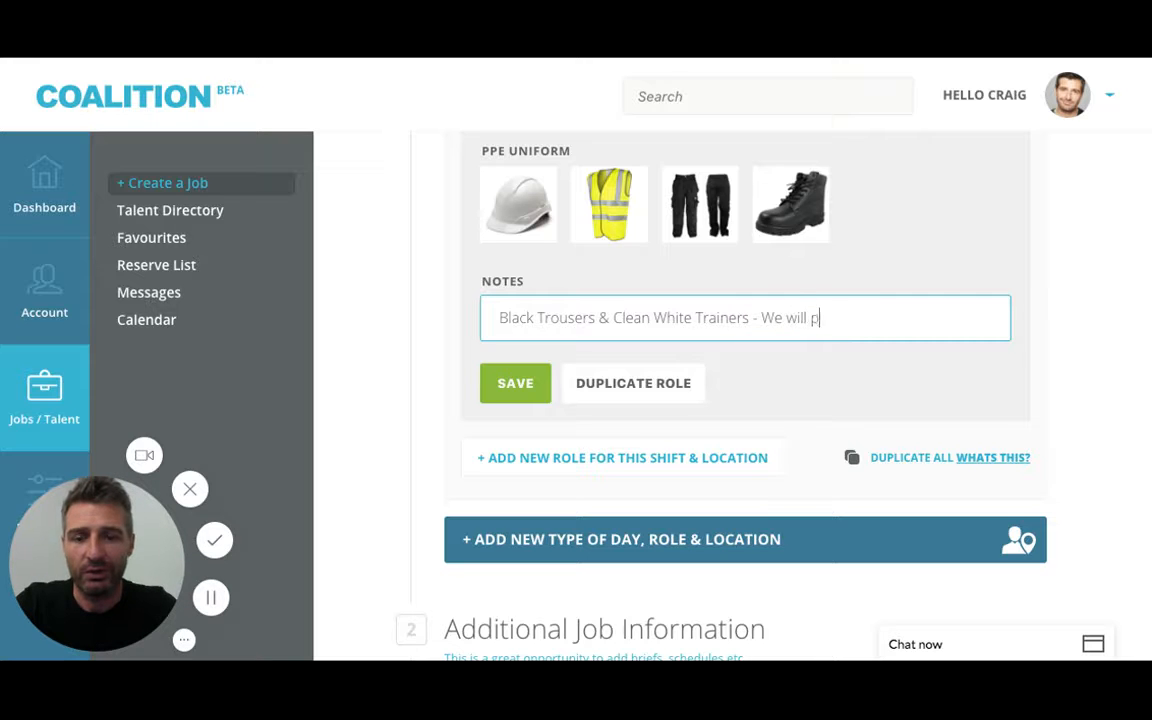
text(rovide a T)
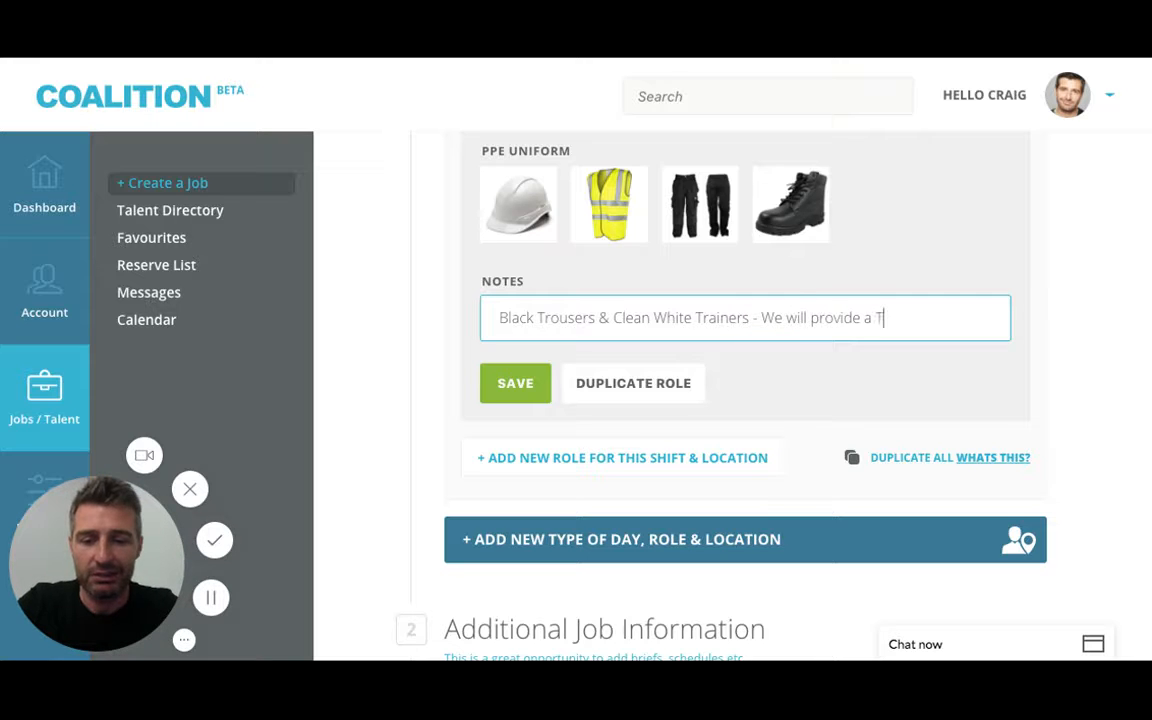
text(-Shirt)
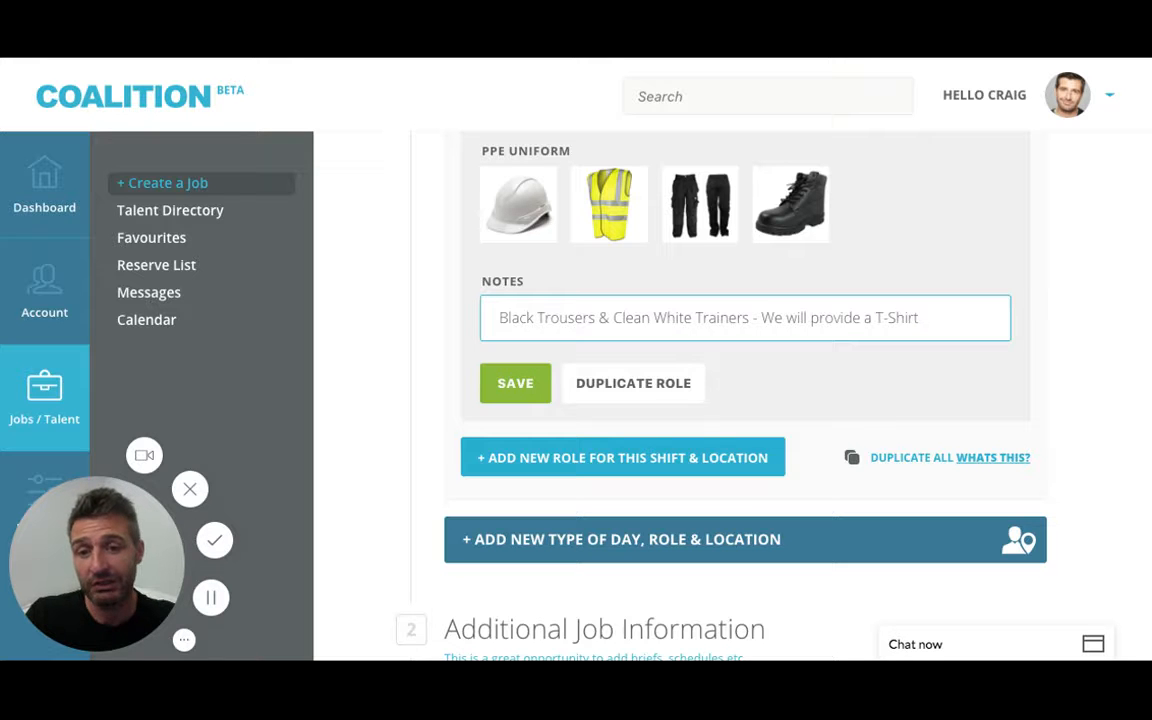
Add a new role for the same shift and location, with quantity 2 and Brand Ambassador as the job role.
scroll(536, 282, up, 10)
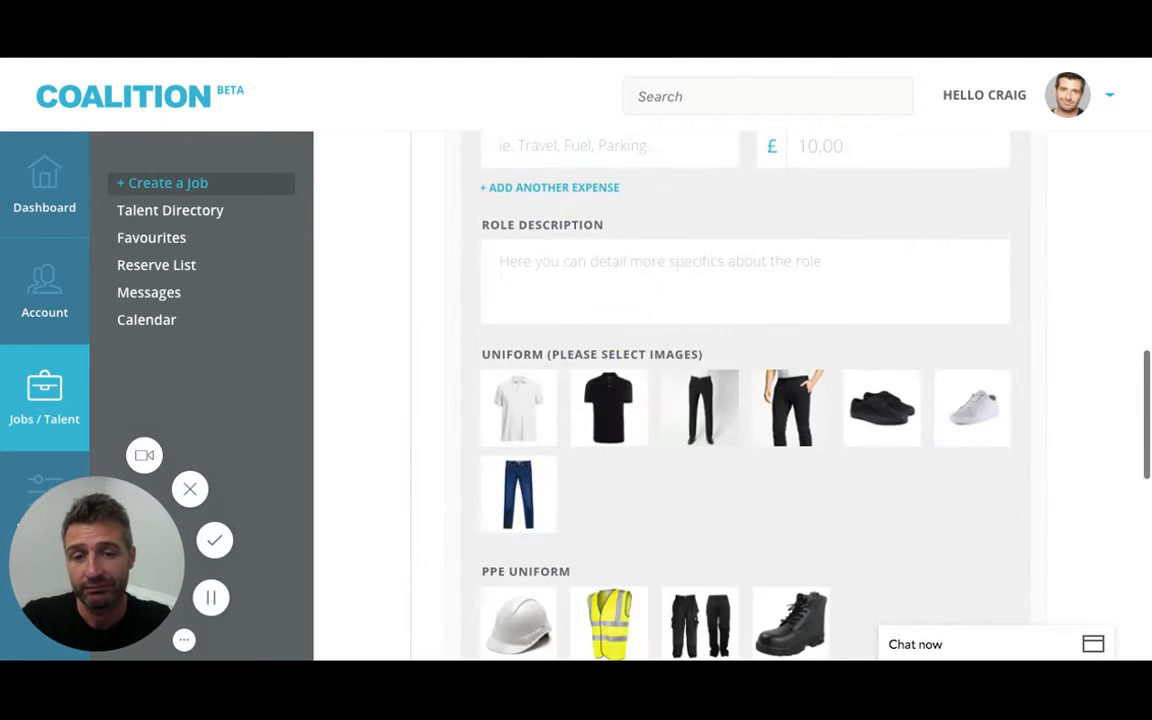
click(506, 249)
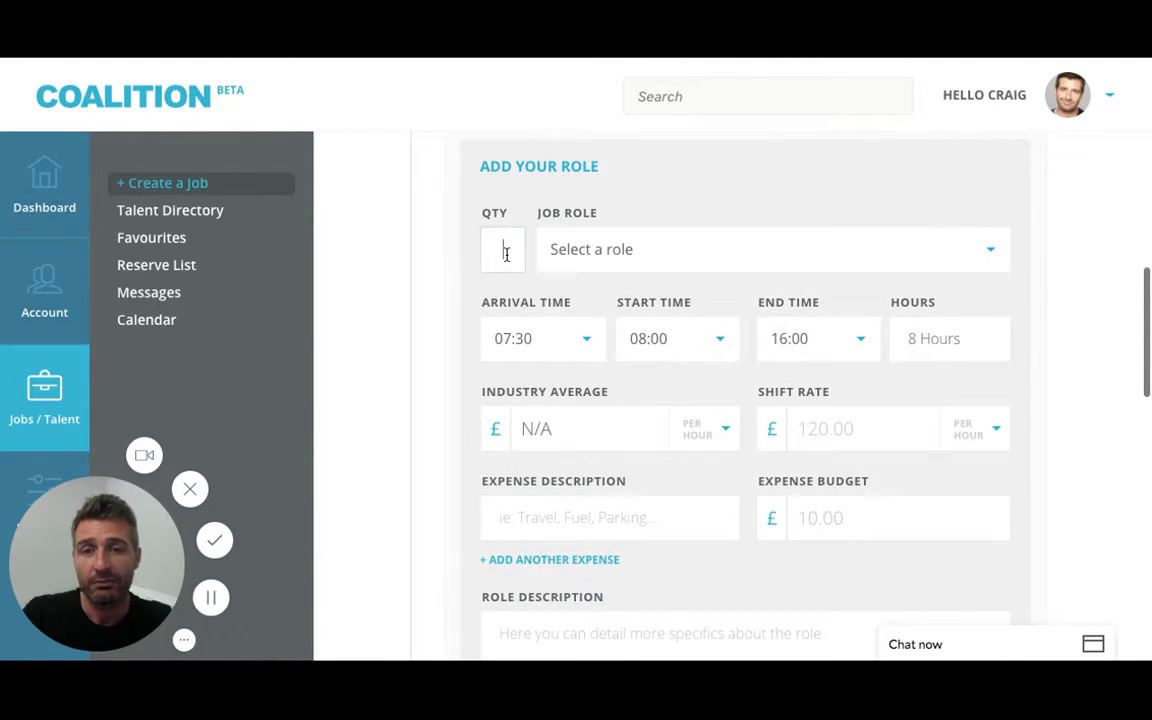
key(Up)
key(Up)
click(625, 250)
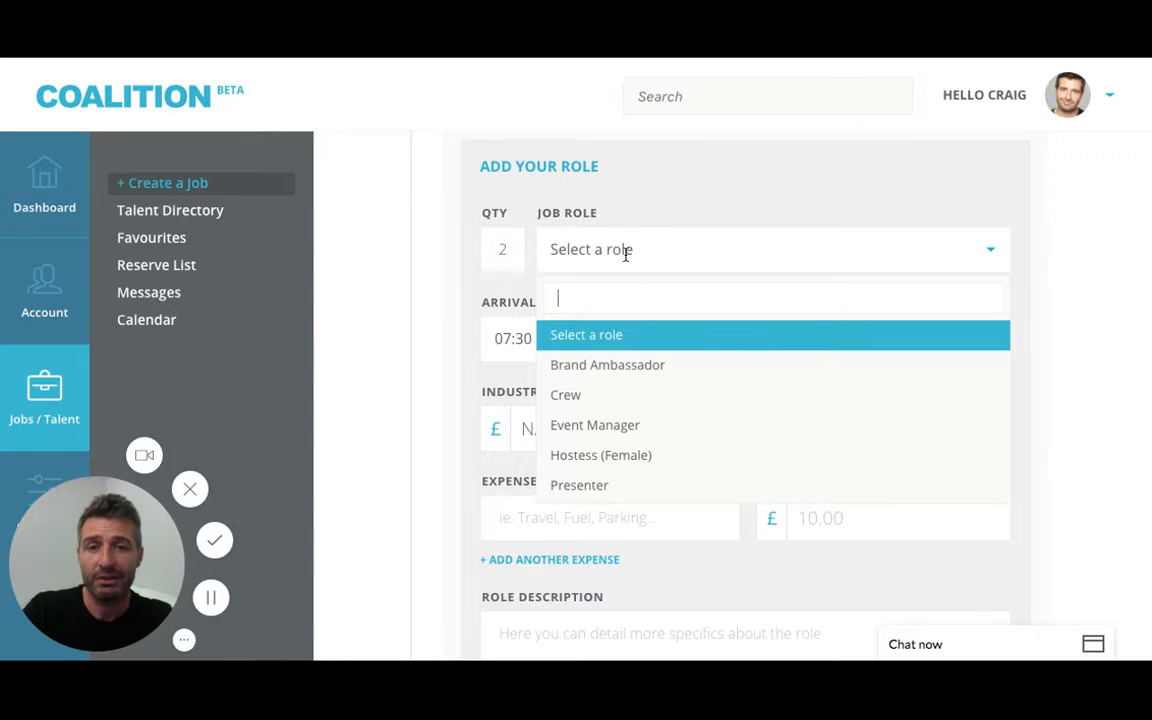
click(625, 366)
Set the Brand Ambassador role's arrival time to 08:45, start time to 09:00 and end time to 17:00.
click(590, 346)
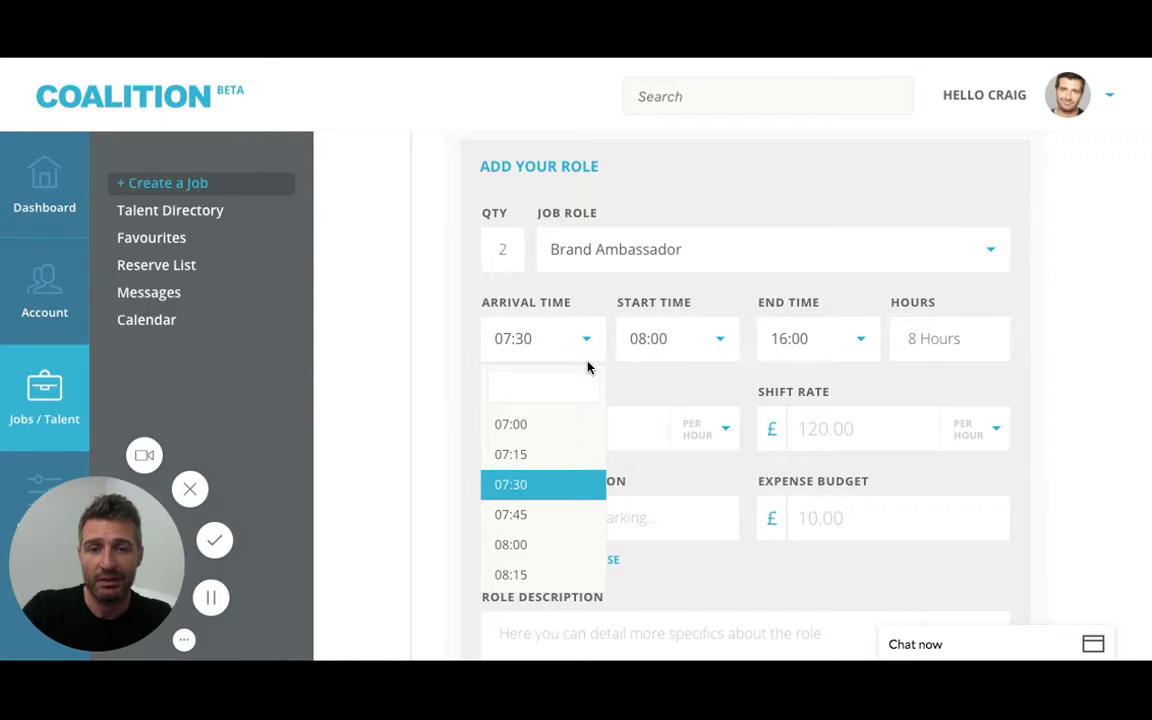
scroll(568, 508, down, 3)
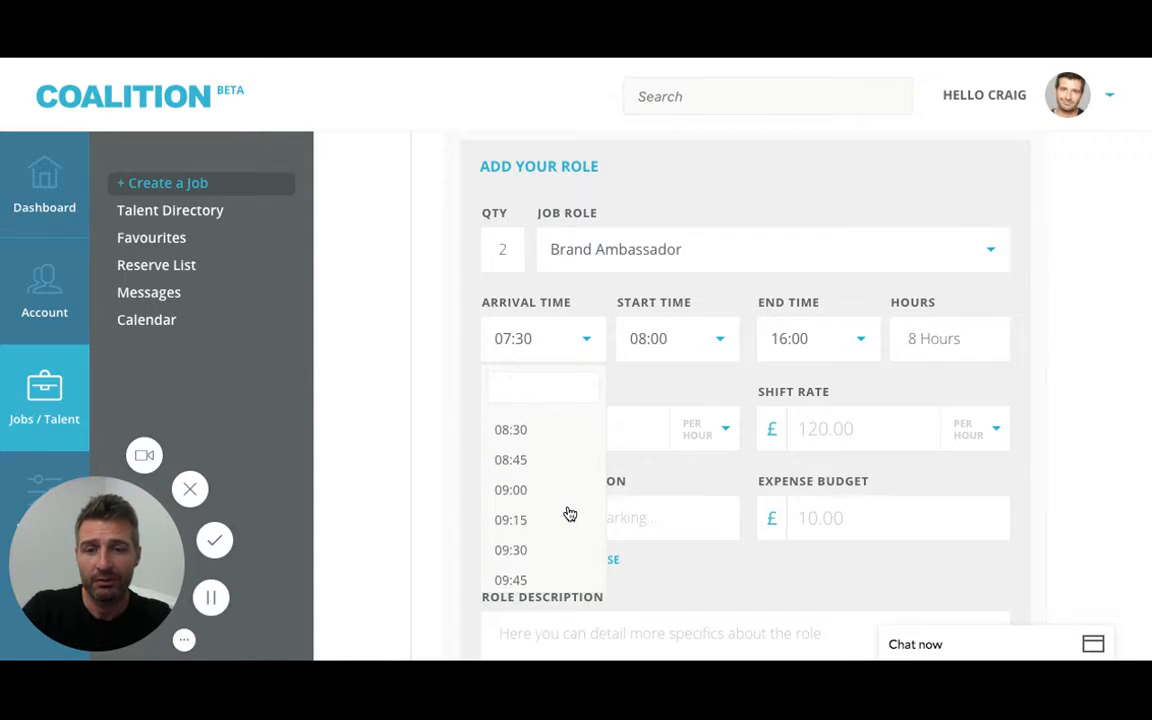
click(548, 456)
click(668, 345)
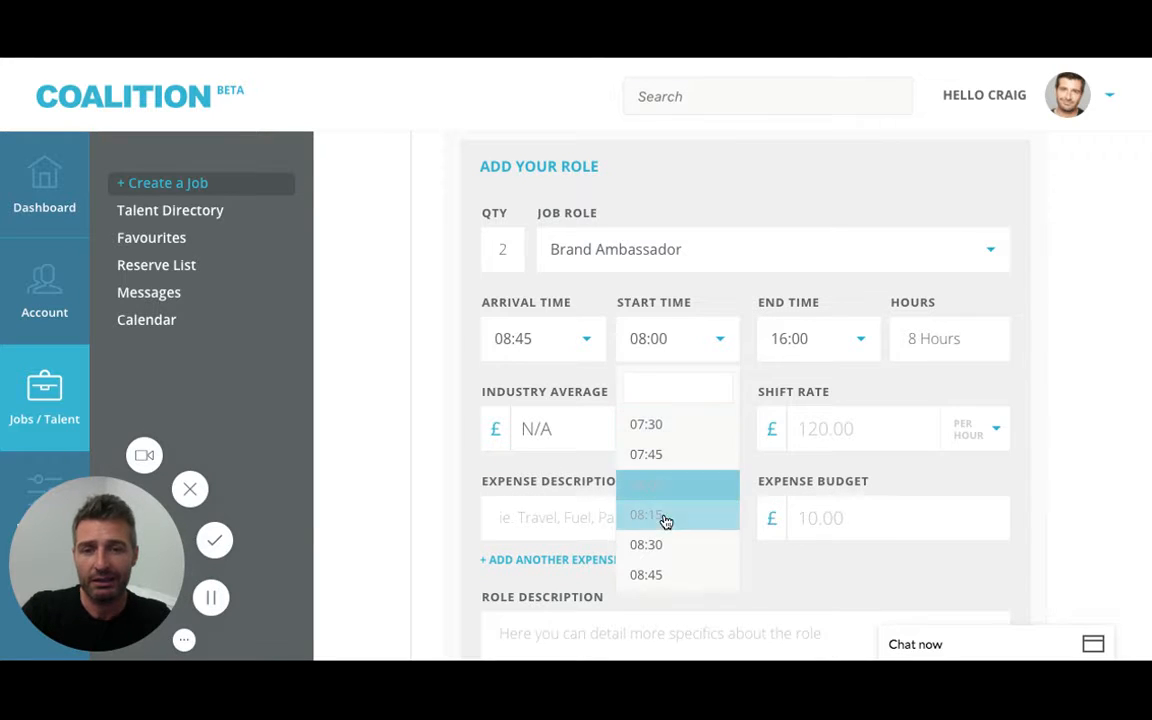
scroll(663, 514, down, 2)
click(668, 474)
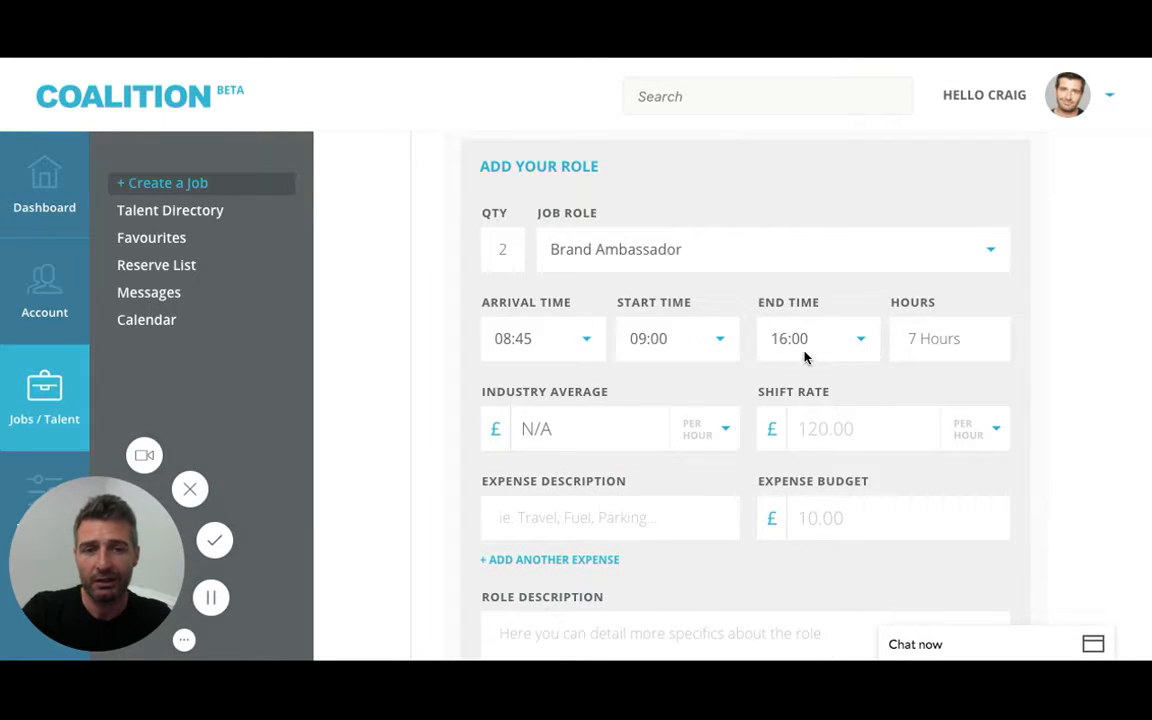
click(812, 345)
scroll(803, 527, down, 1)
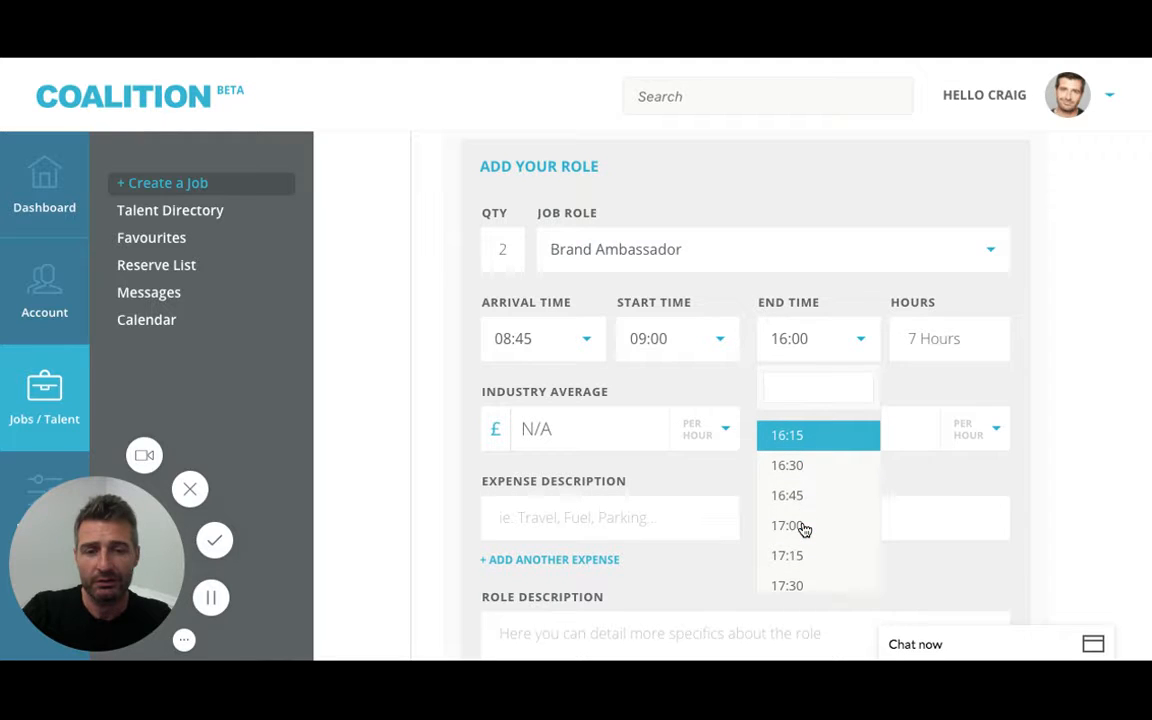
click(803, 525)
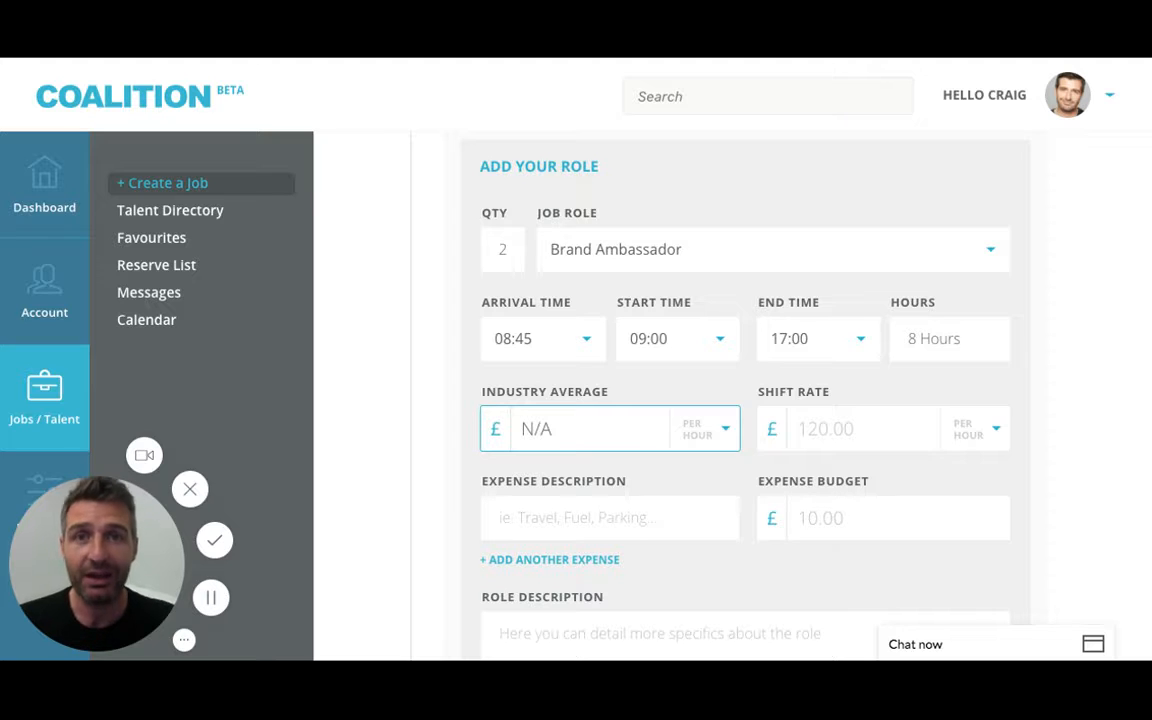
Set the Brand Ambassador role's shift rate to £12 per hour and add a Travel expense with a £10 budget.
click(820, 430)
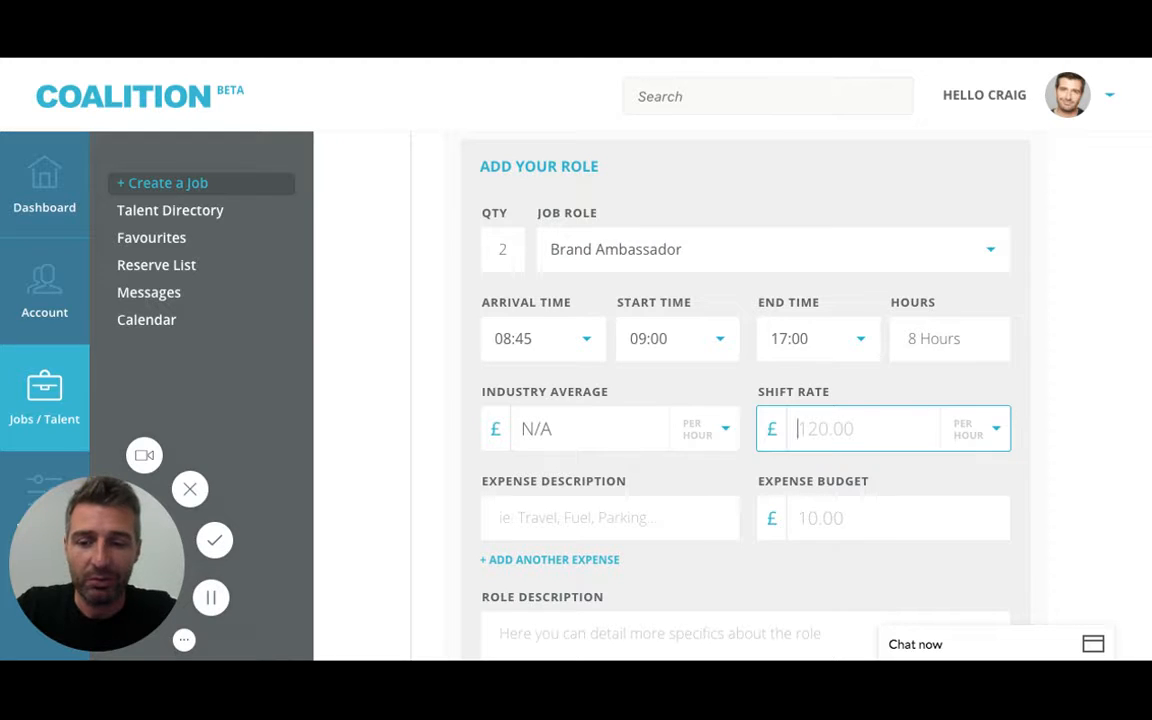
text(12)
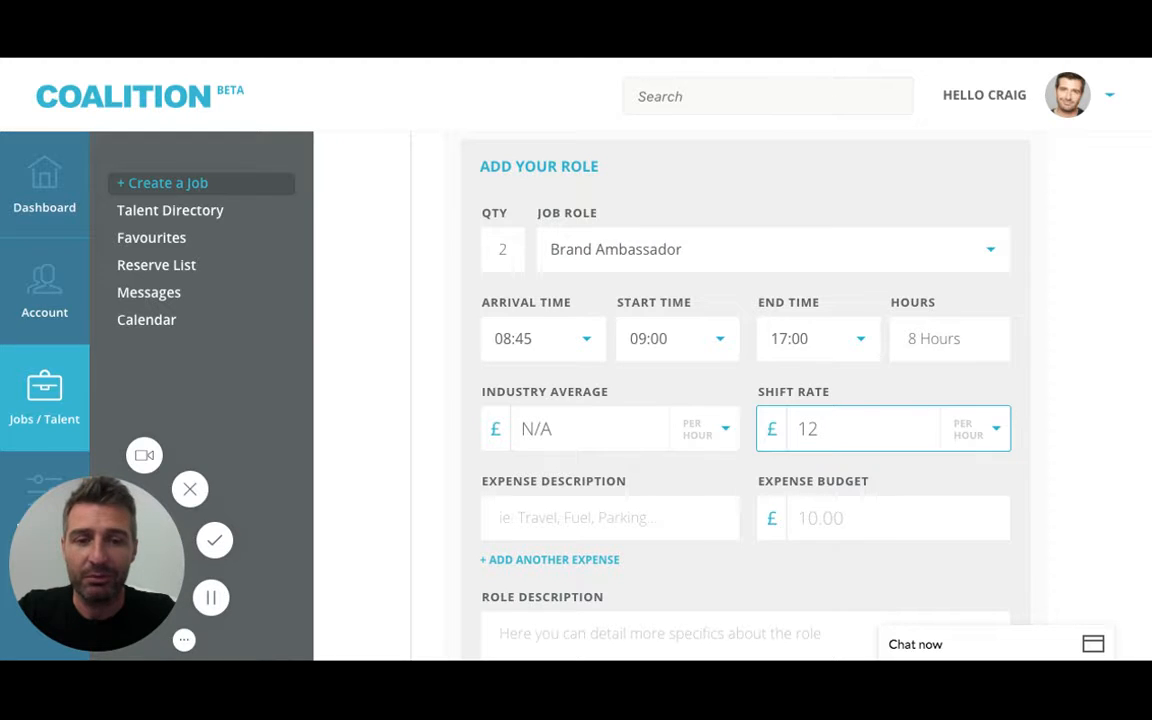
click(650, 527)
text(Travel)
key(Tab)
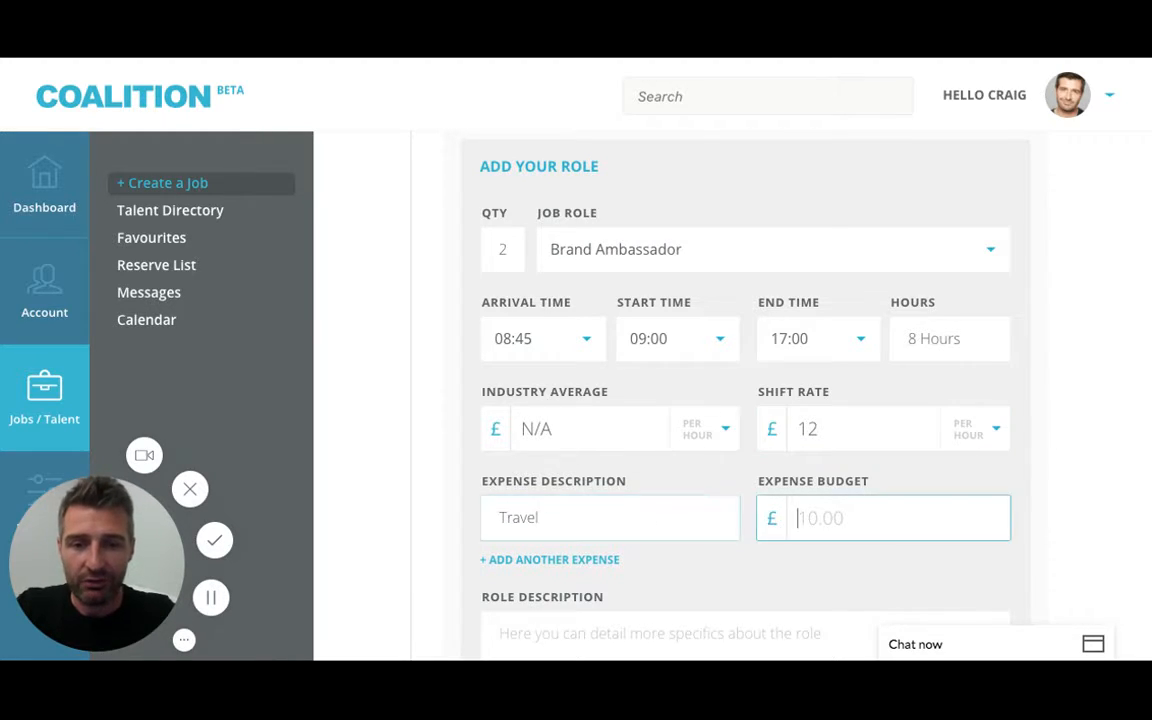
text(10)
Enter "Support your EM and Deliver on brand messages" as the Brand Ambassador's role description.
scroll(671, 509, down, 3)
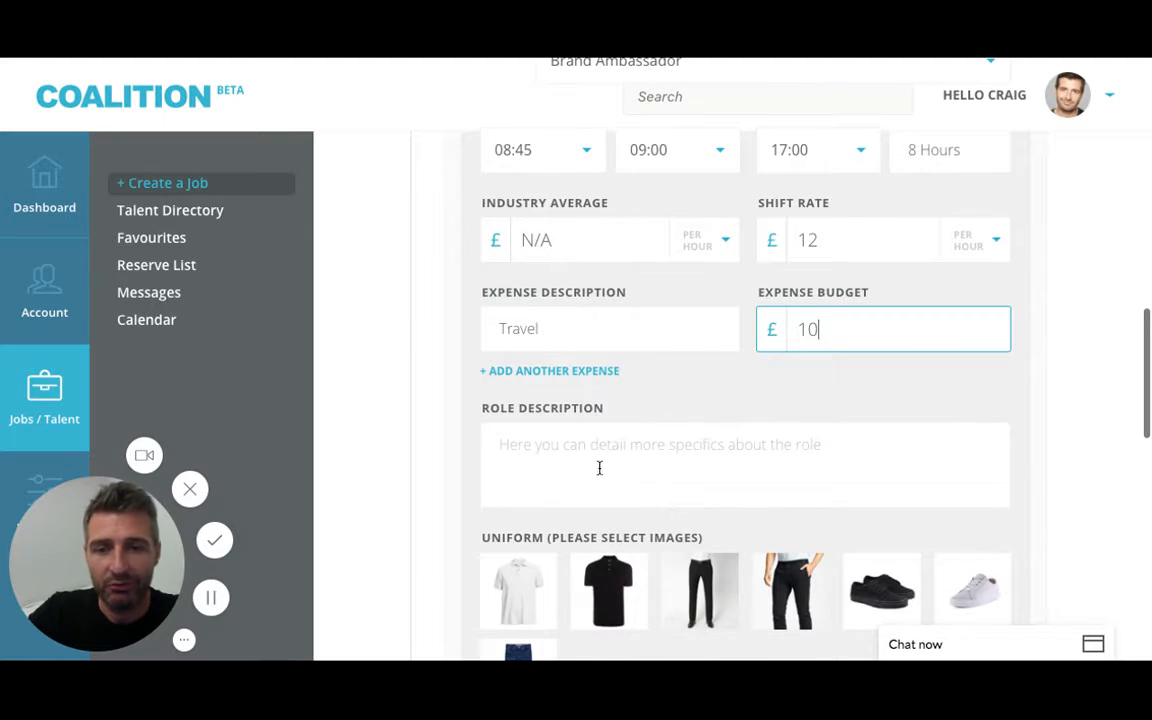
click(576, 437)
text(Support )
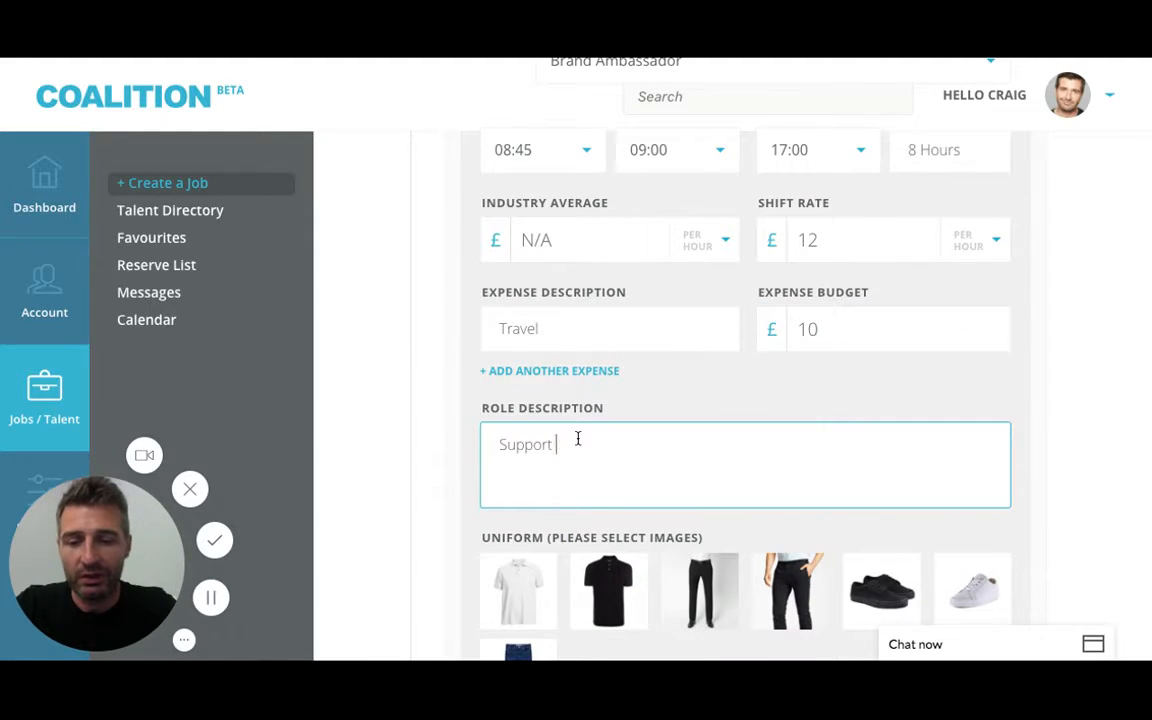
text(your E)
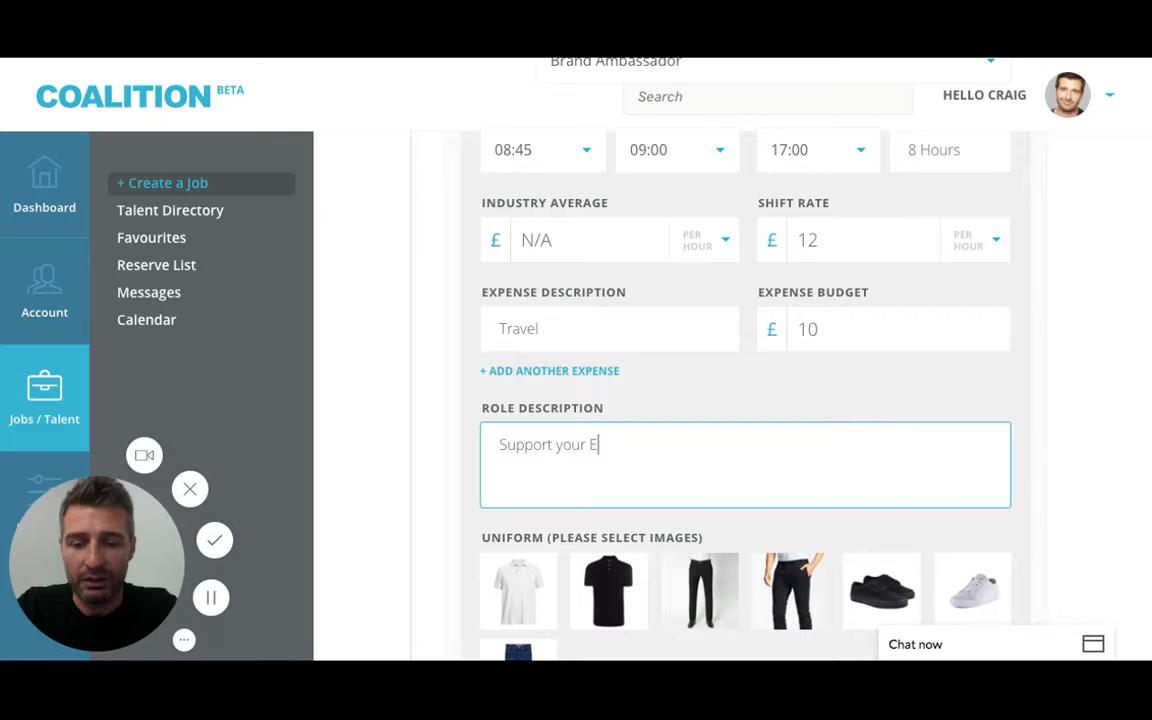
text(M and)
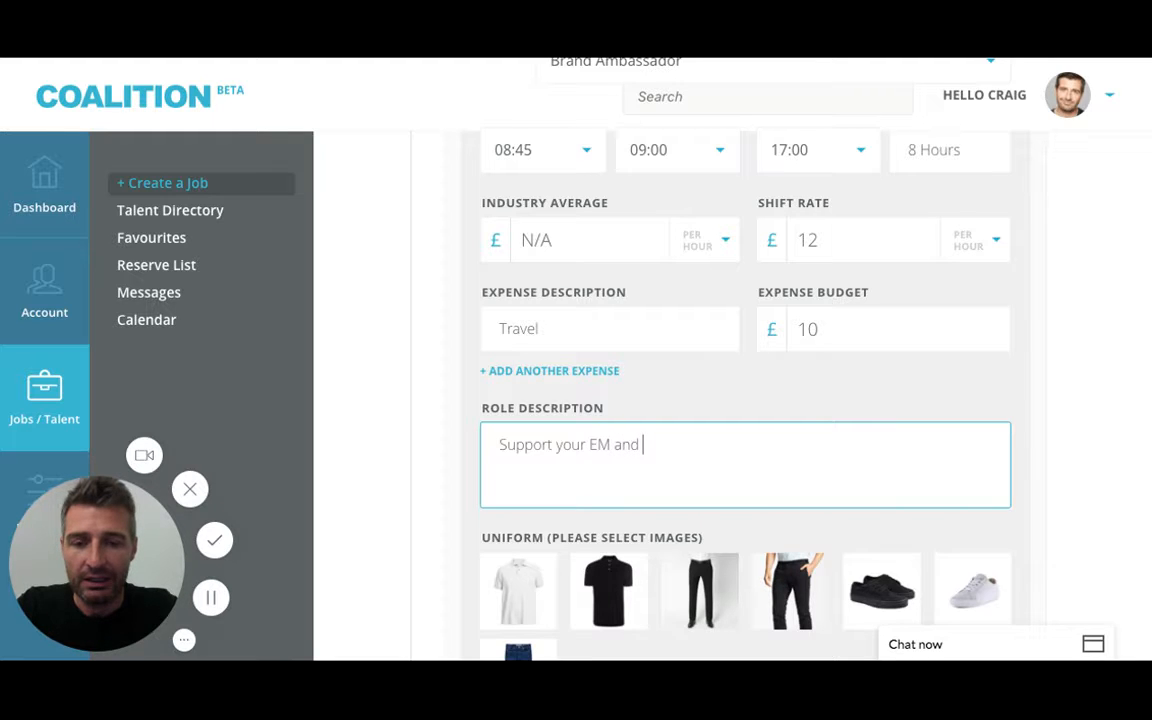
text( Deliver)
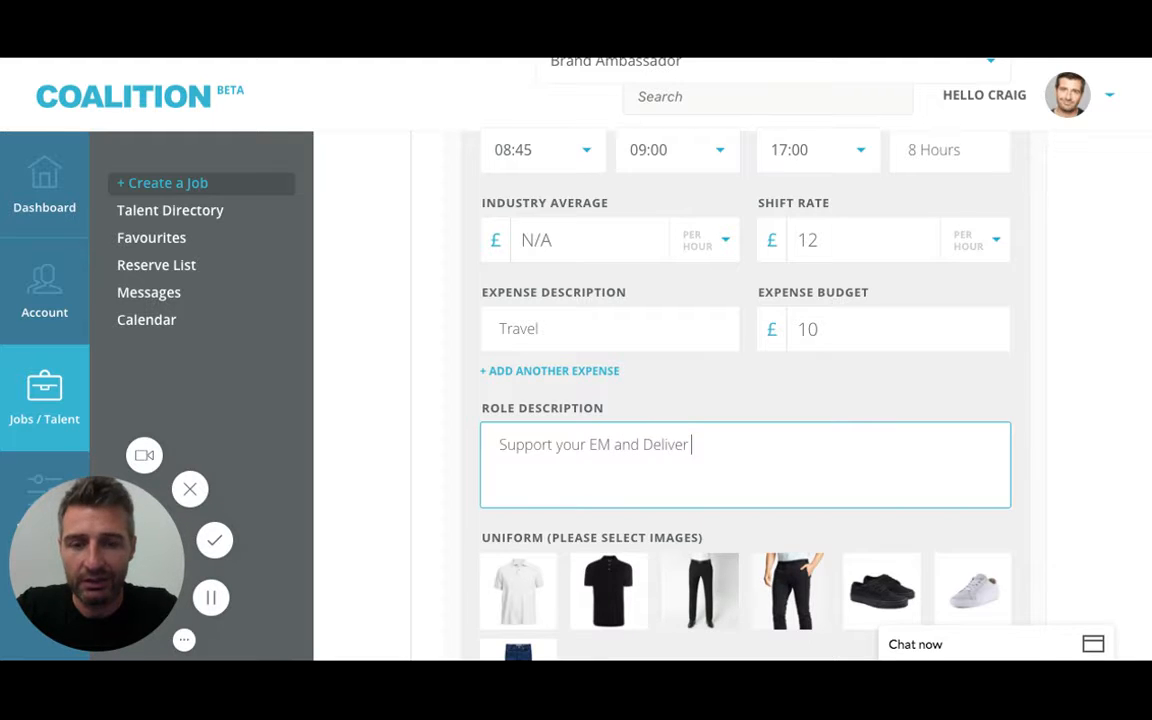
text( on brand messages)
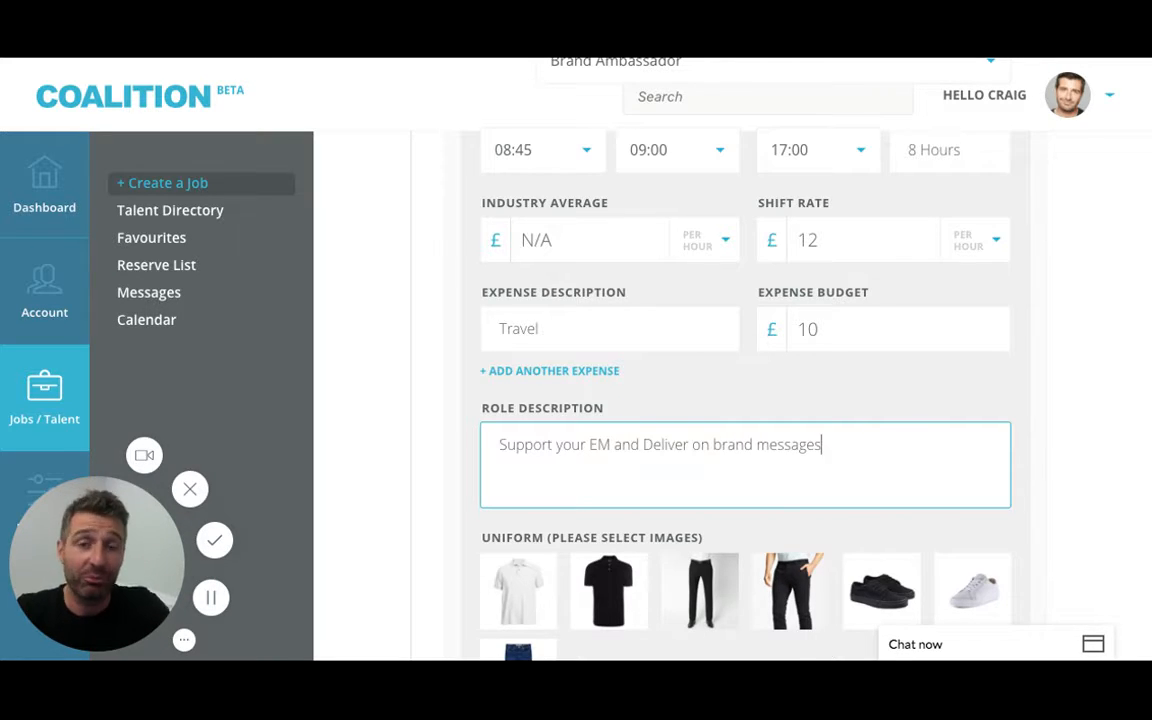
Choose the black formal trousers and the white trainers as the Brand Ambassador's uniform.
scroll(745, 400, down, 3)
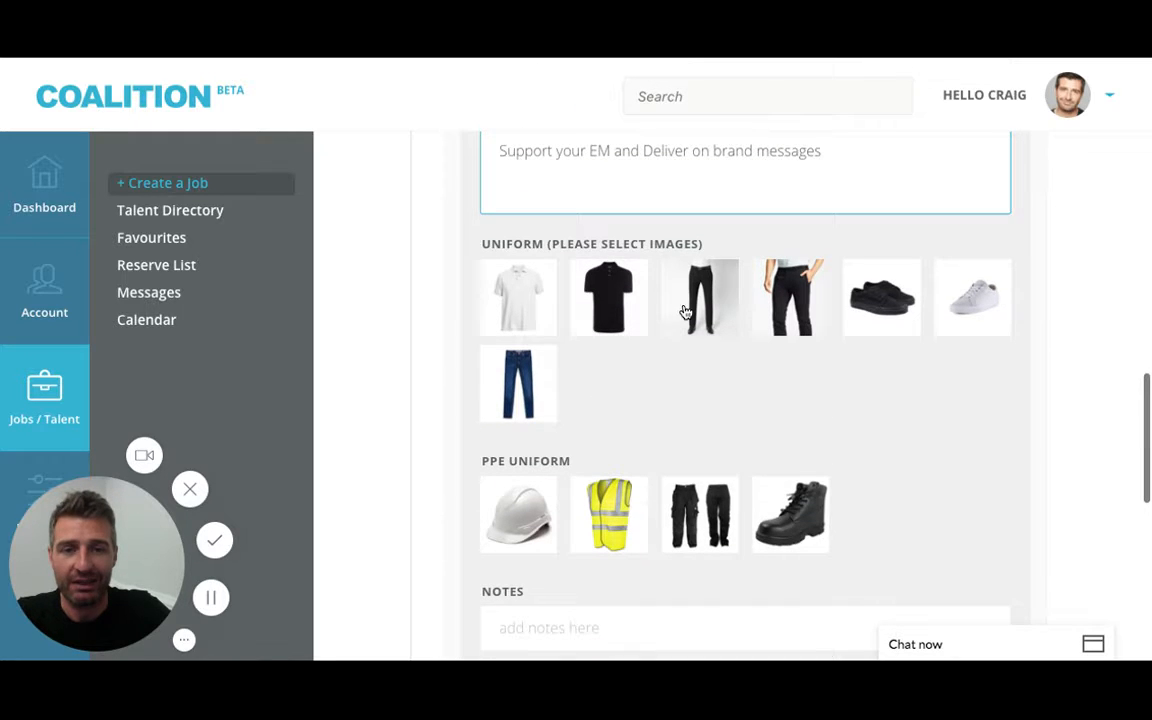
click(686, 310)
click(981, 318)
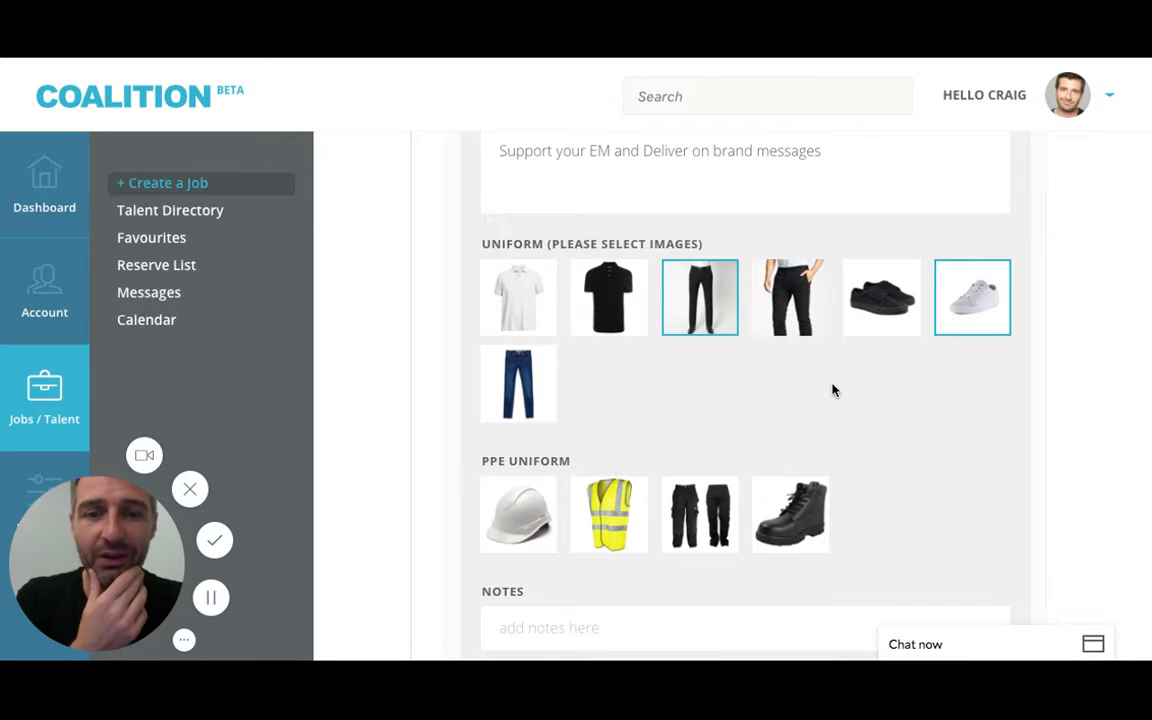
Add the uniform note "Black Smart Trousers & White clean trainers" and save the Brand Ambassador role.
scroll(833, 391, down, 1)
click(603, 511)
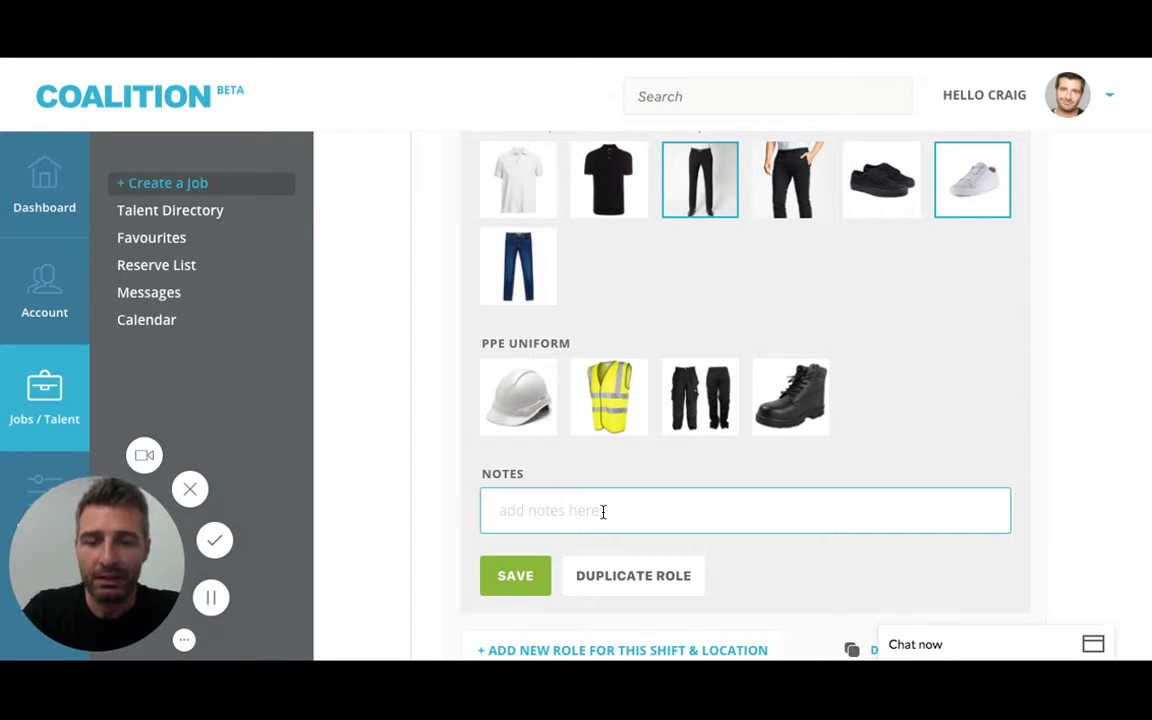
text(Black )
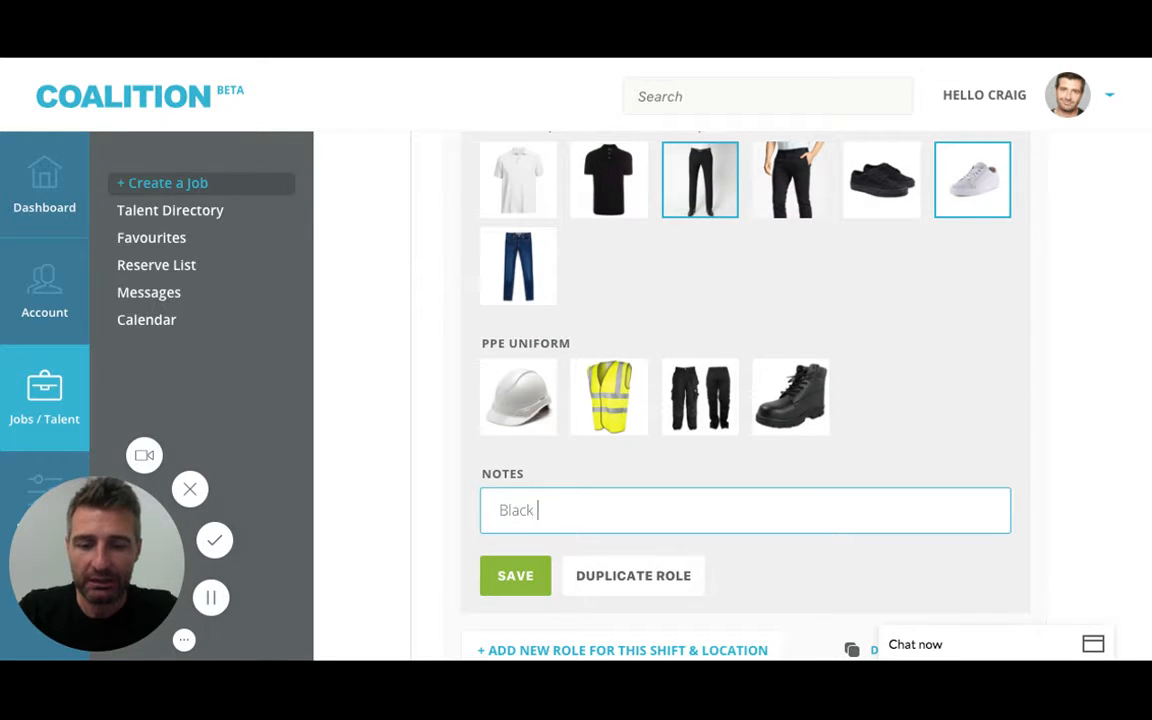
text(Smart Trous)
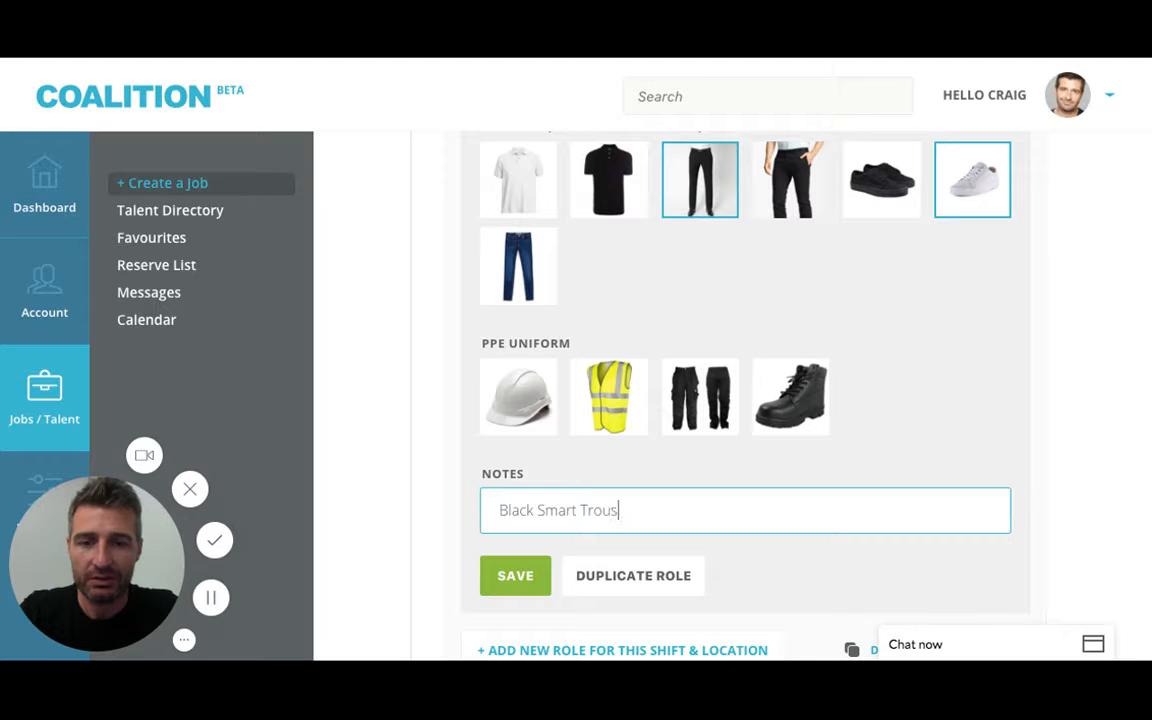
text(ers & White)
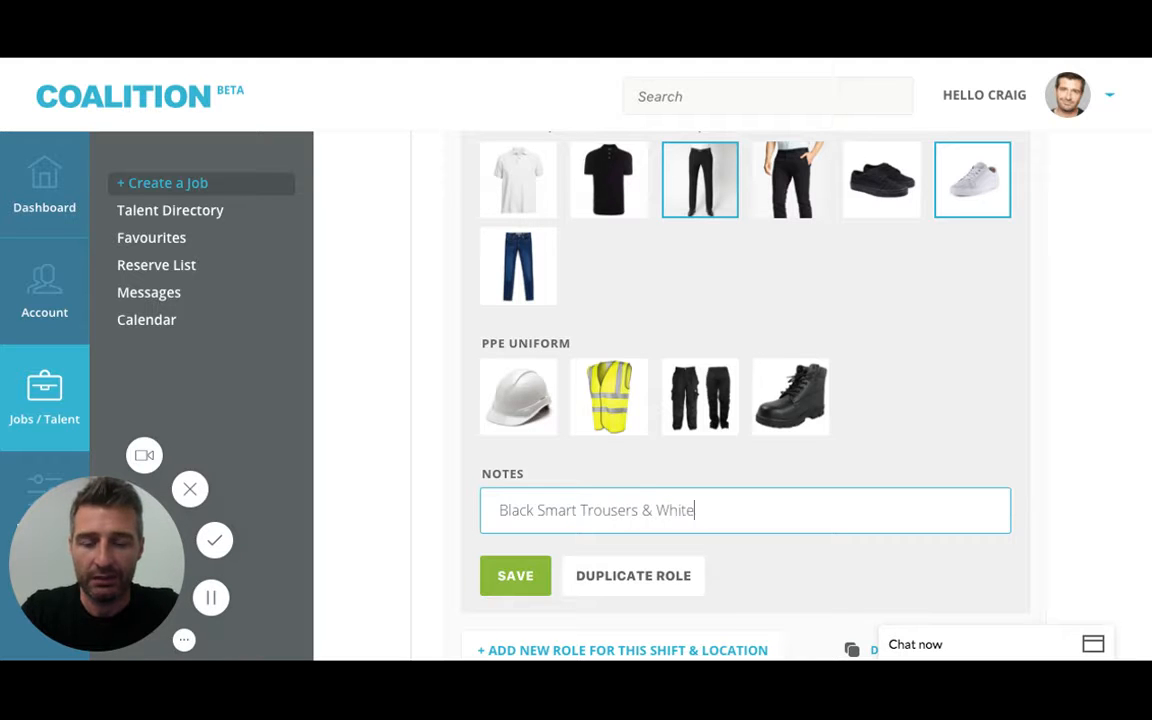
text( clean trainers)
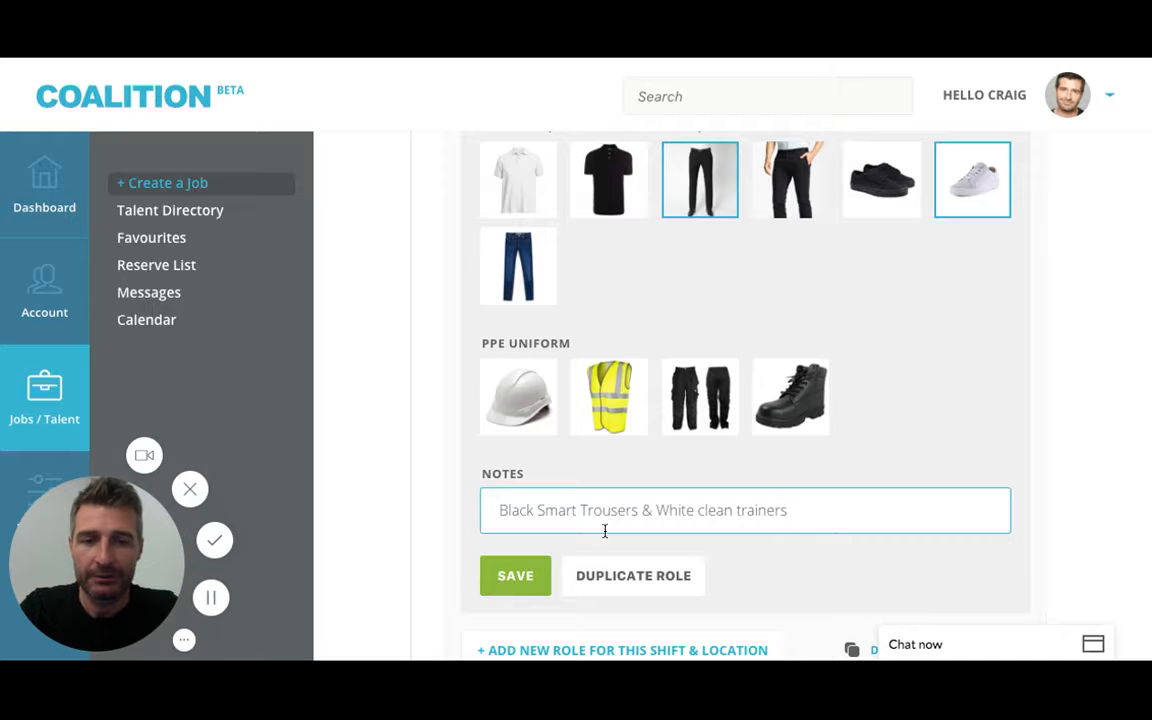
scroll(610, 540, down, 2)
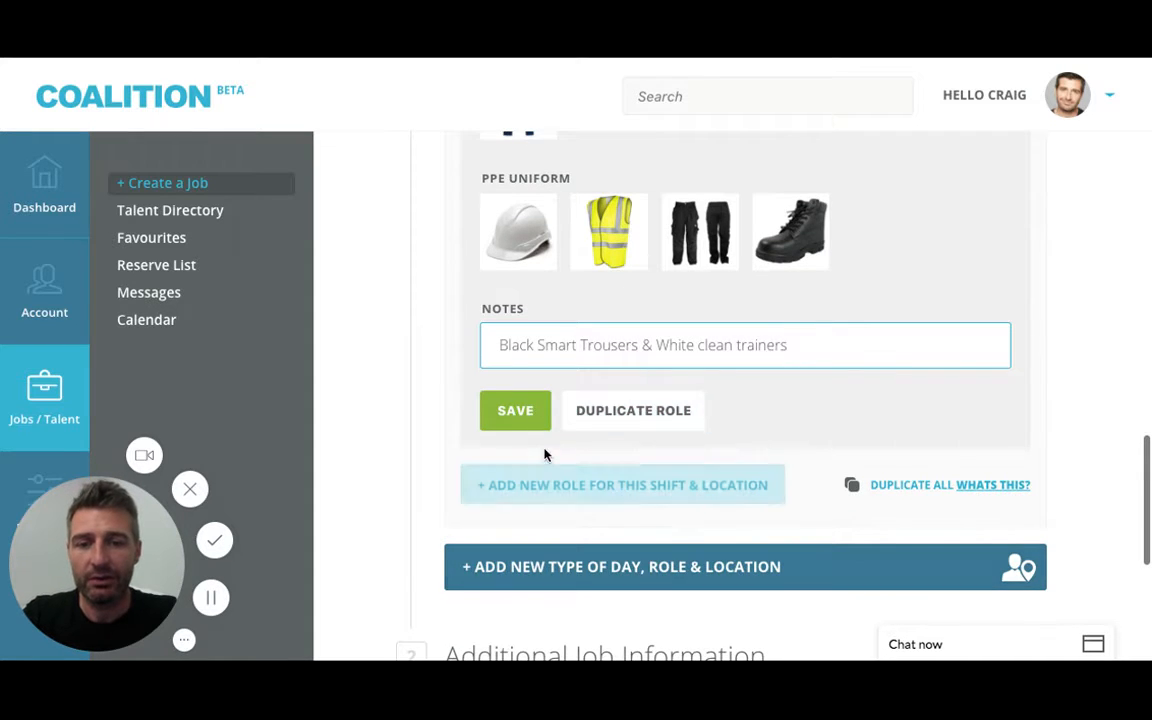
click(528, 414)
Review the shift's date, project location and the list of roles created for this location.
scroll(660, 380, up, 2)
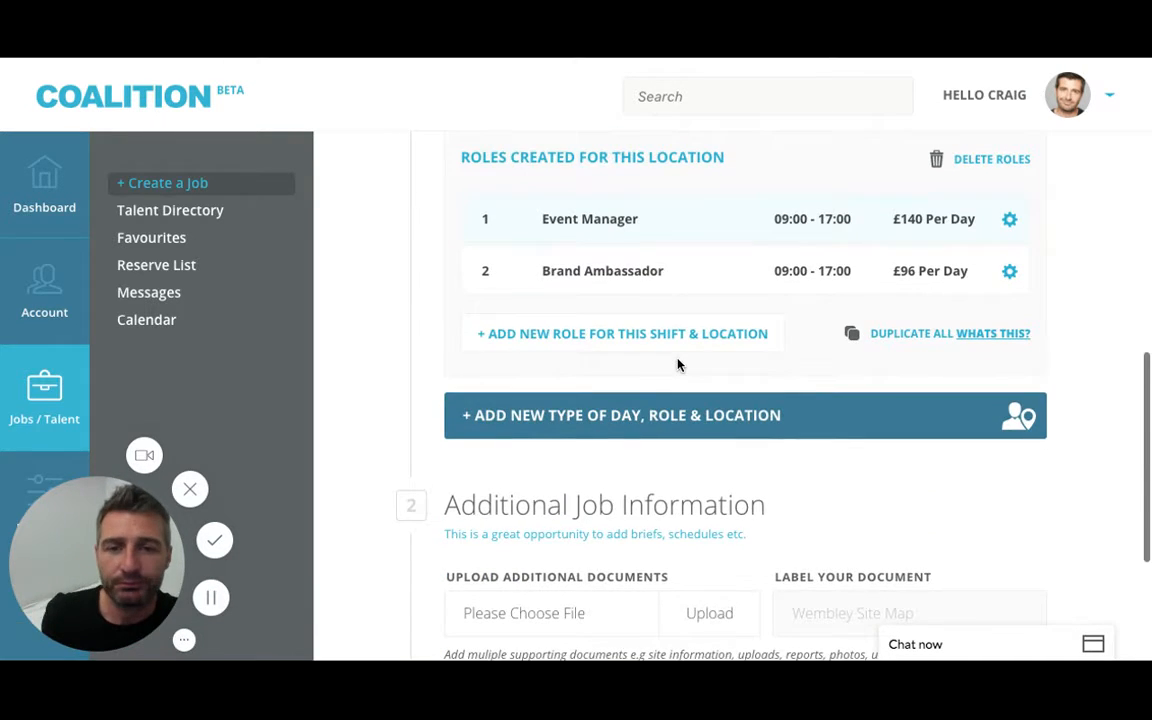
scroll(617, 239, up, 2)
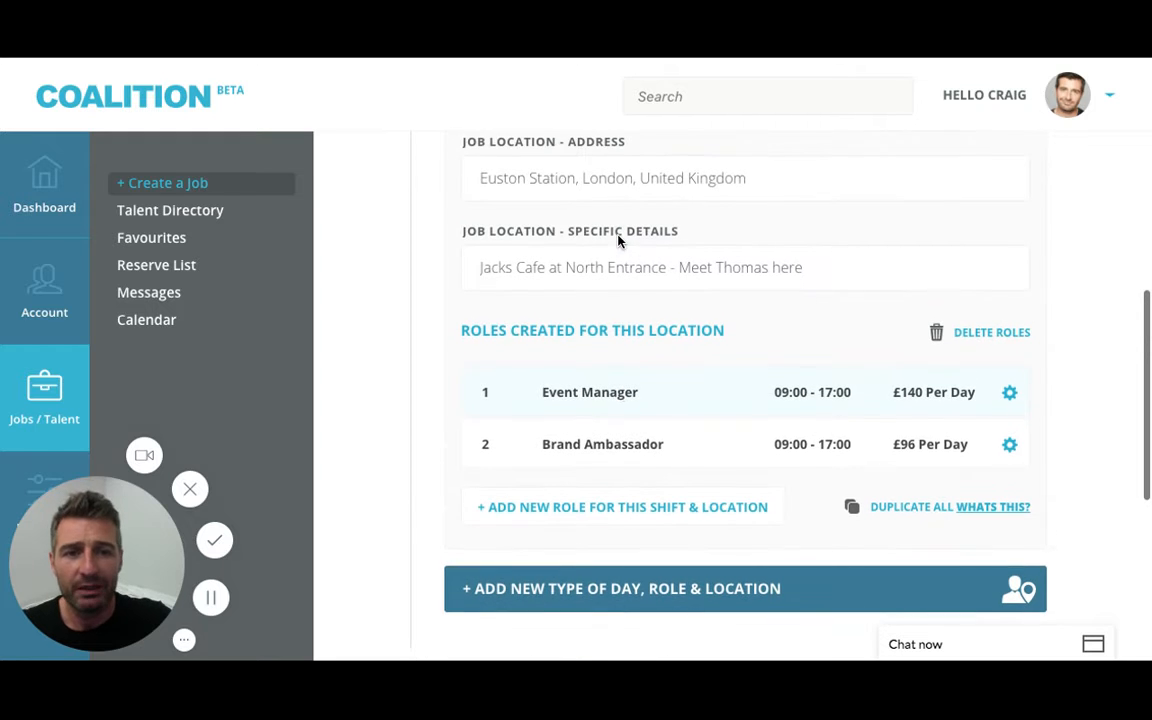
scroll(574, 363, up, 1)
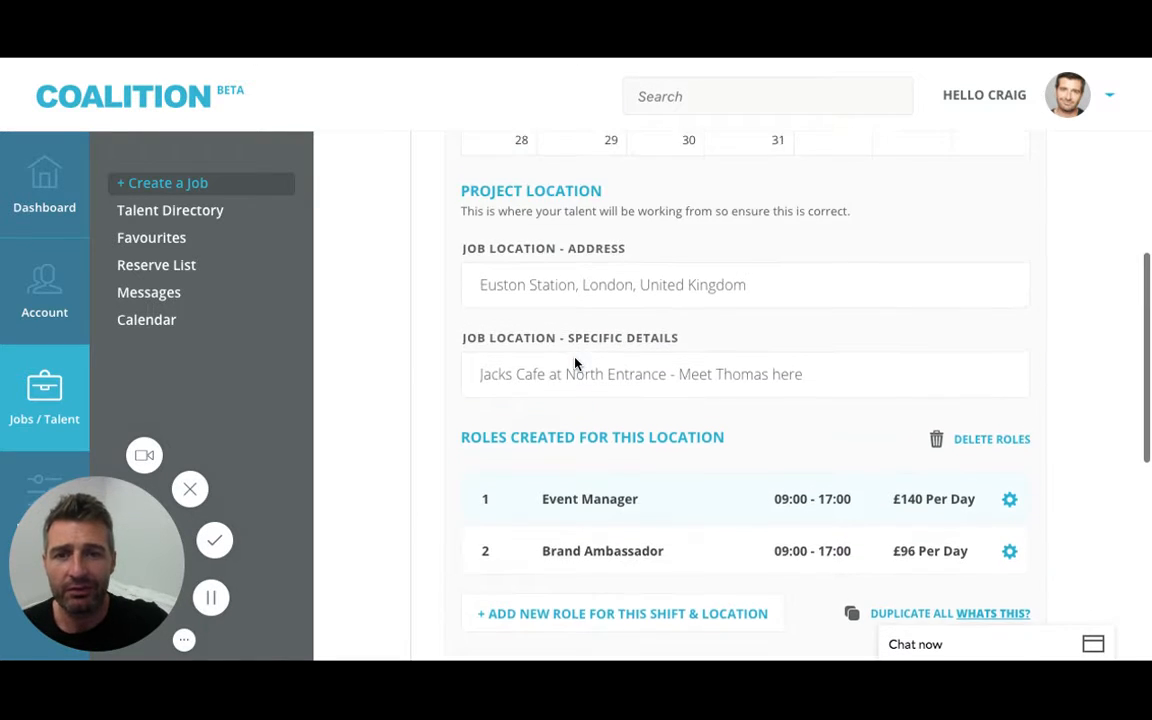
scroll(573, 361, down, 1)
scroll(628, 304, up, 3)
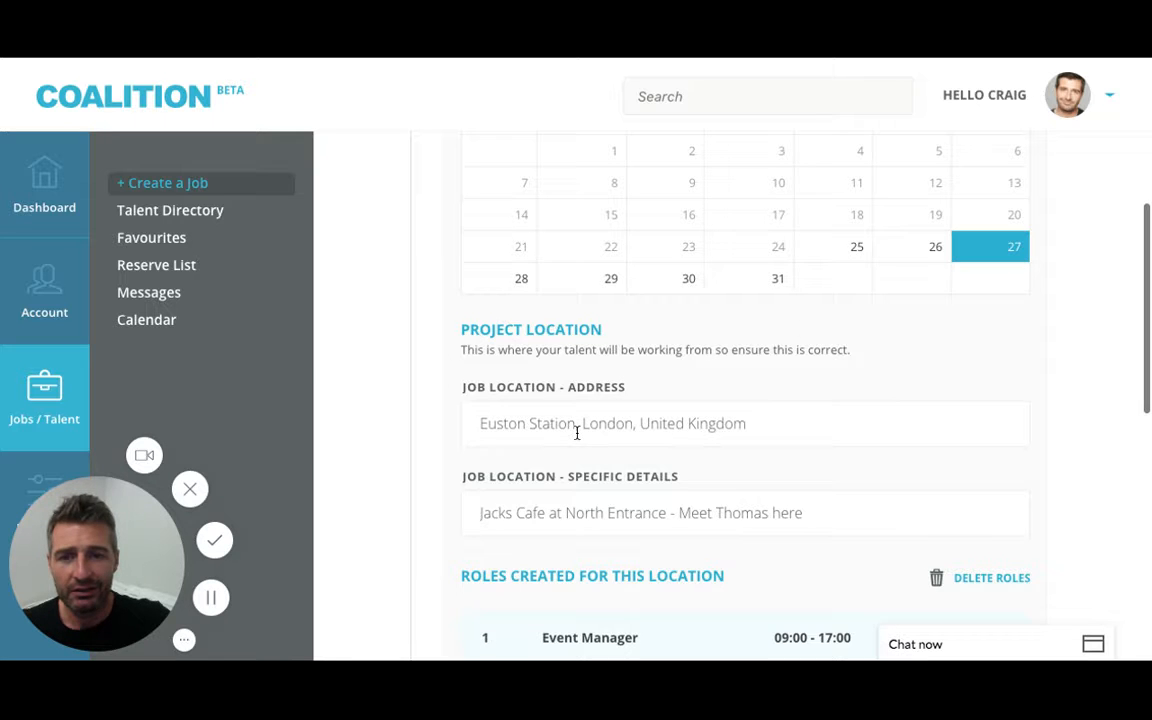
scroll(576, 434, down, 3)
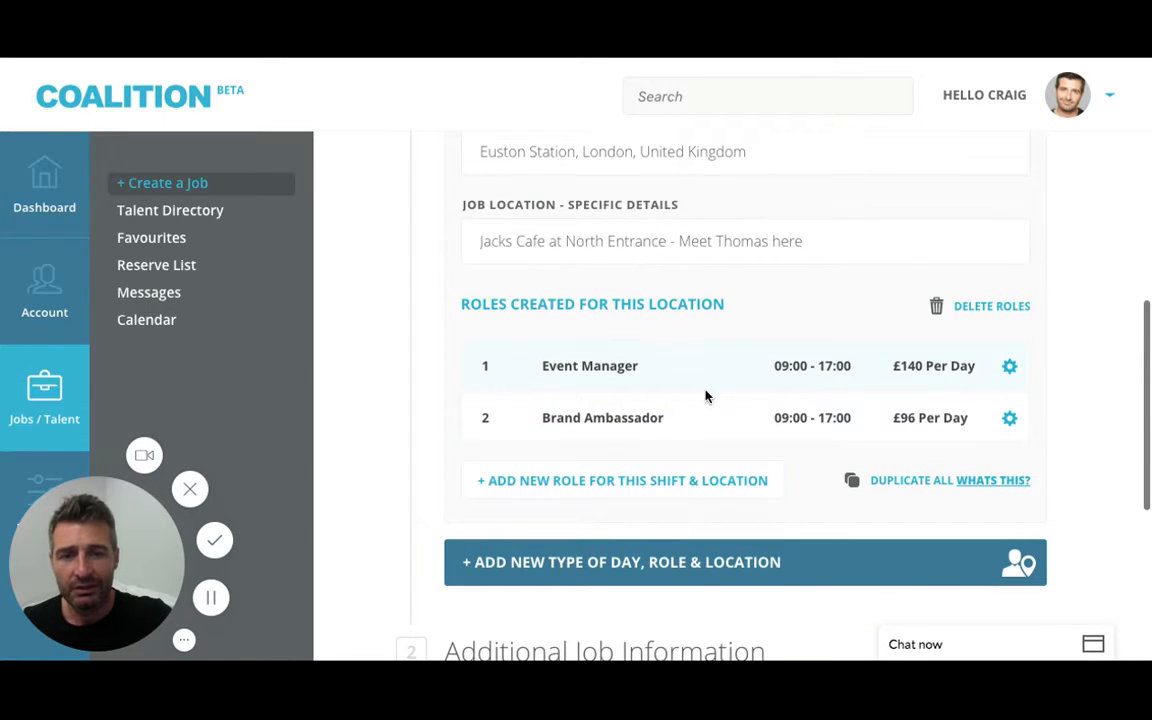
scroll(773, 389, down, 2)
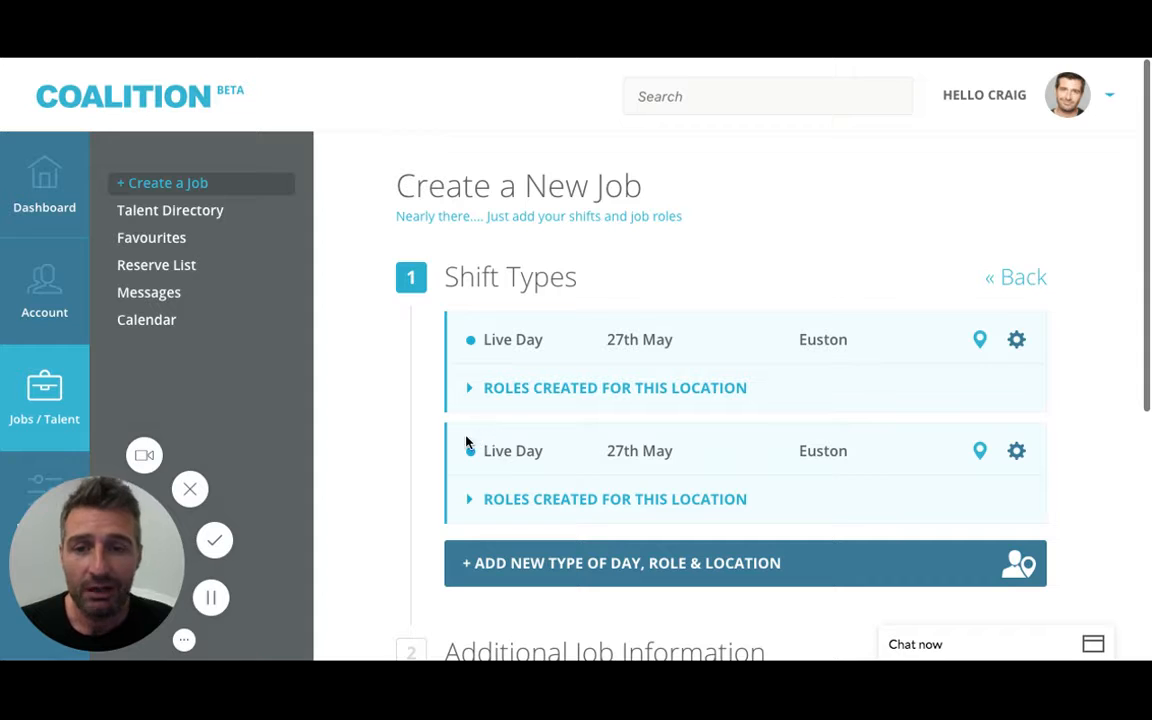
Edit the details of the second Live Day shift and change its shift label to "St Pancras".
click(1015, 452)
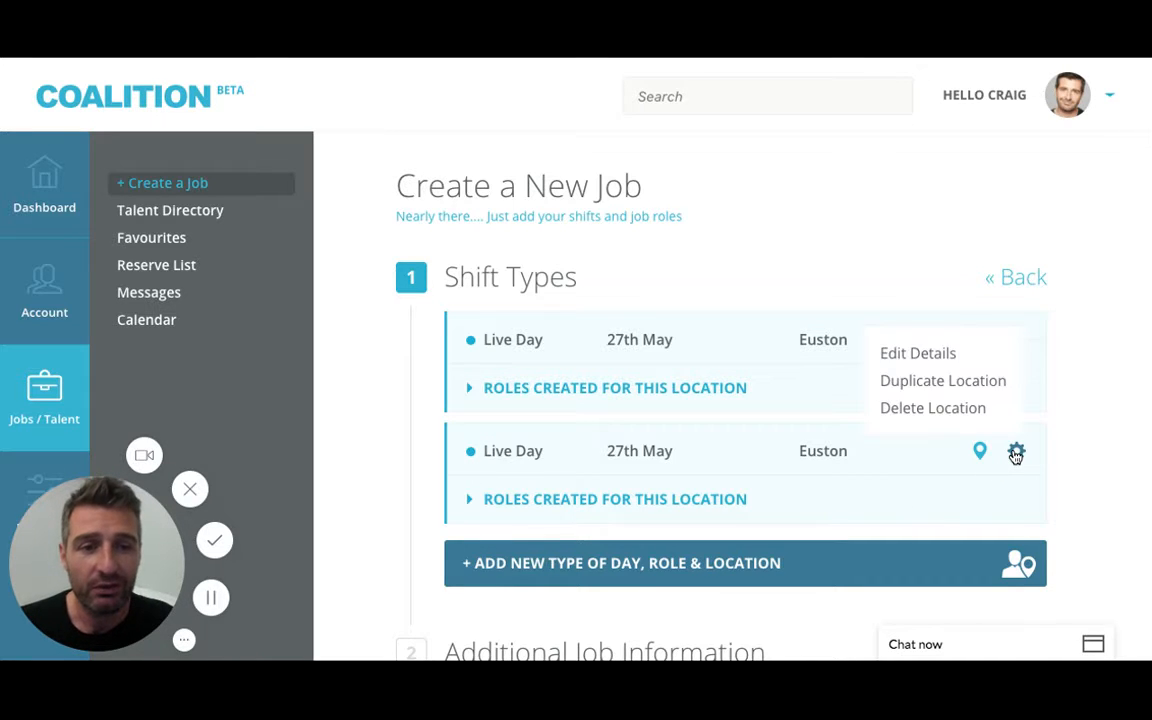
click(930, 356)
scroll(880, 300, down, 3)
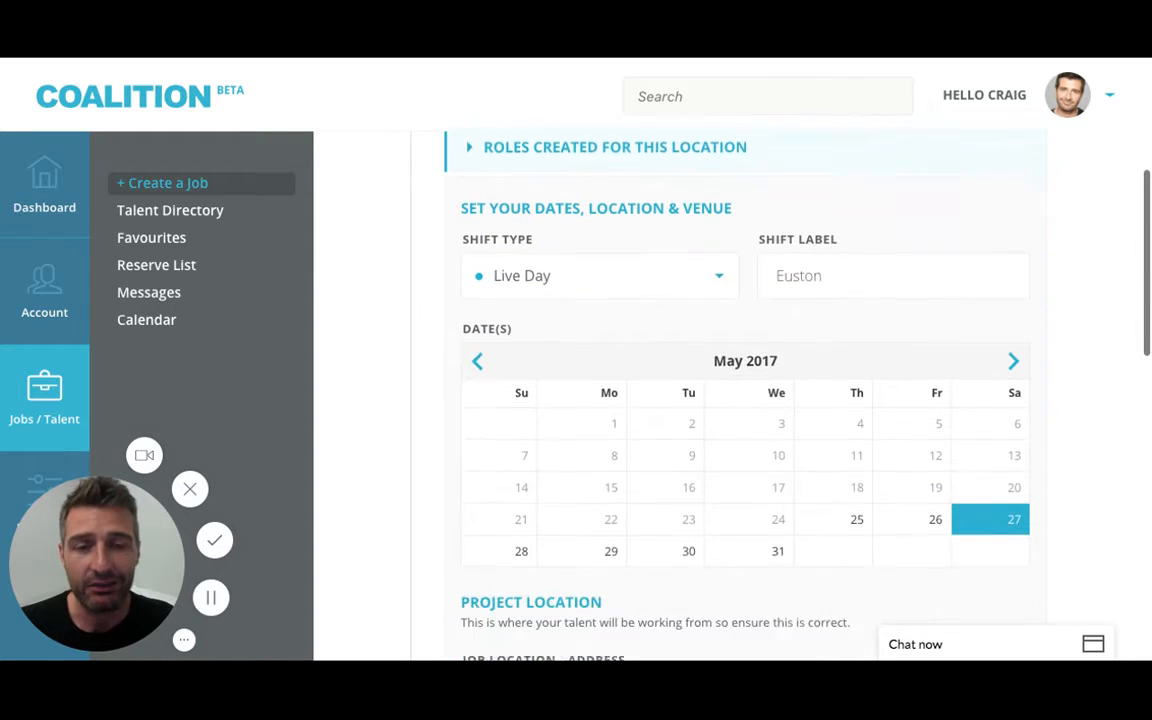
double_click(820, 243)
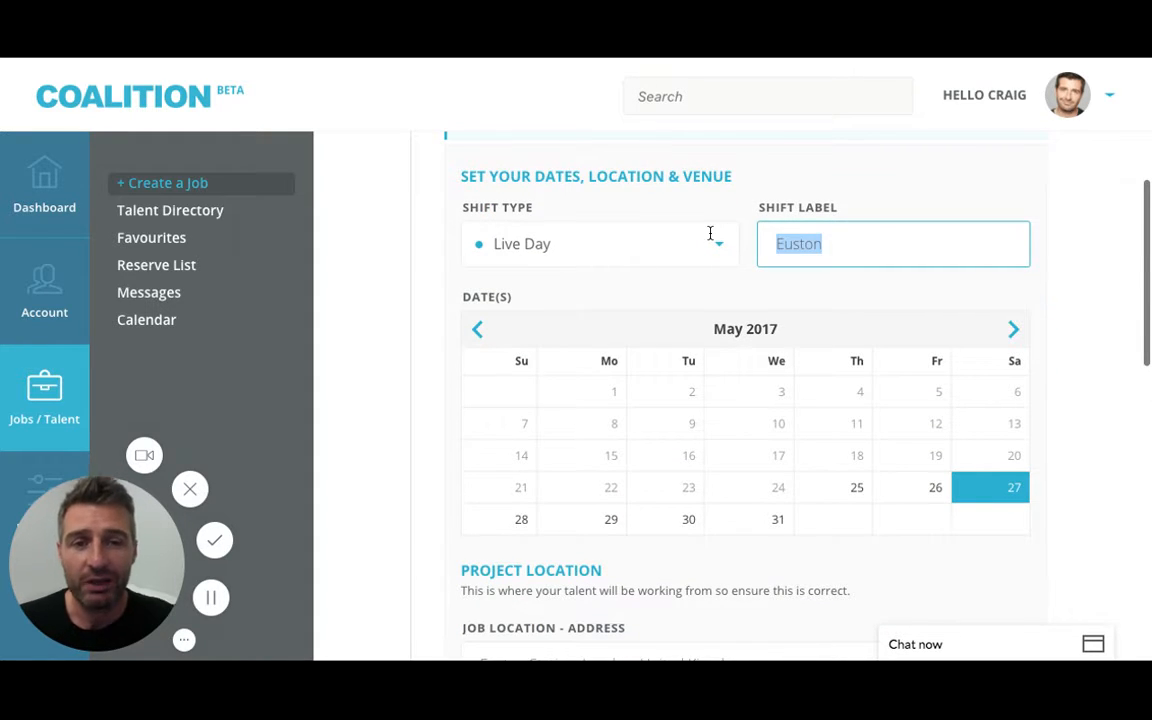
text(St P)
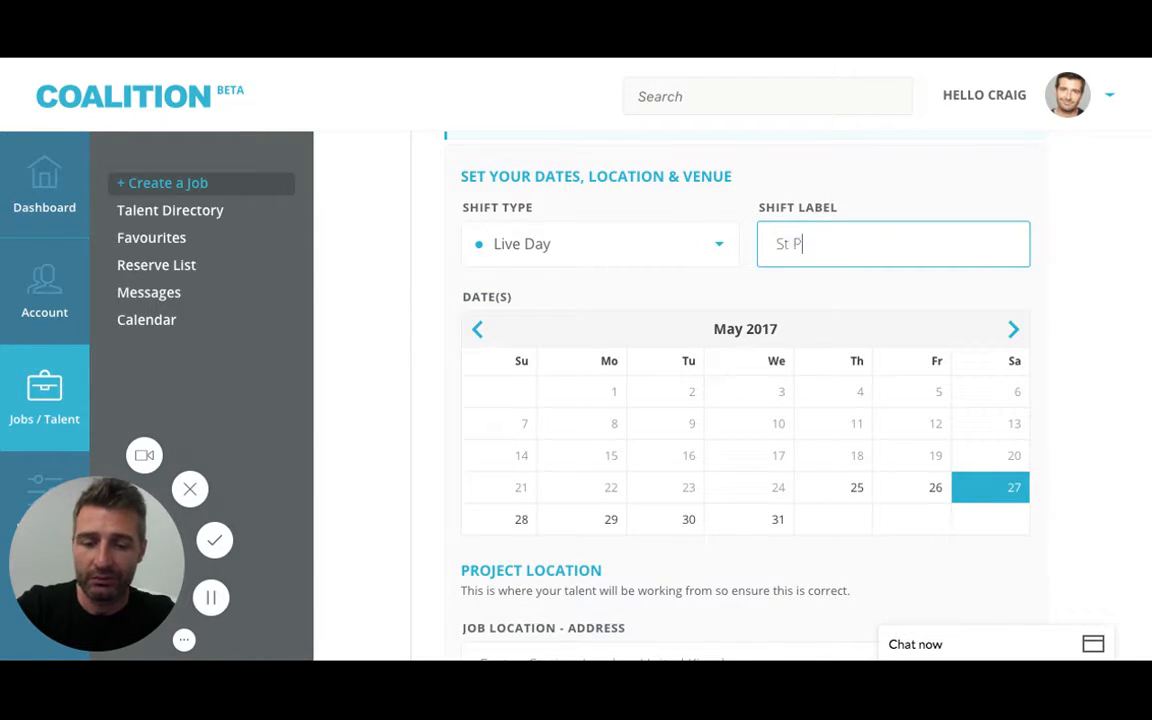
text(ancras)
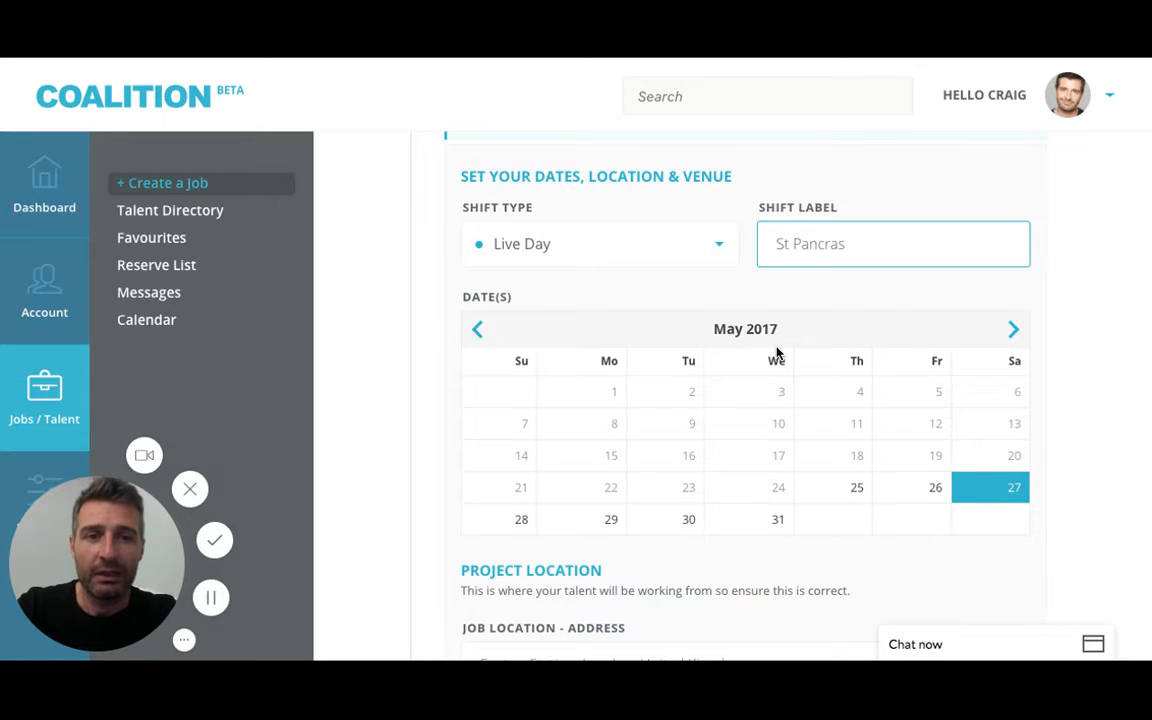
Change the second shift's job location address to St Pancras International, Euston Road, London, United Kingdom.
scroll(777, 355, down, 3)
click(530, 440)
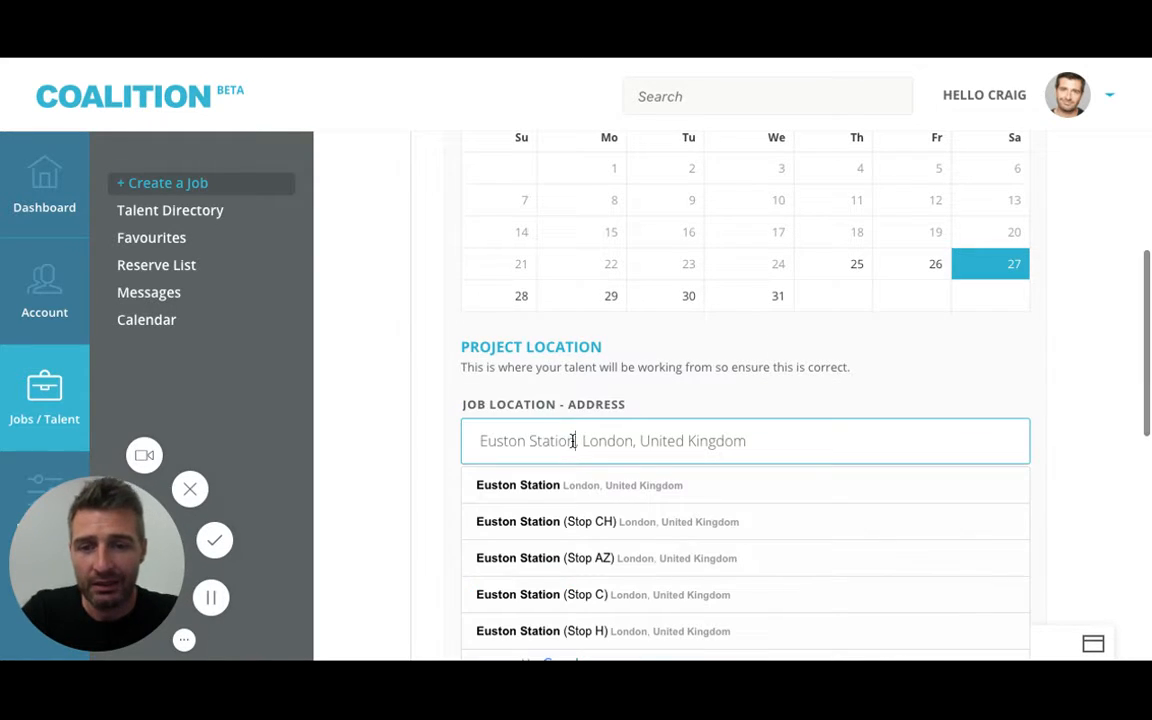
triple_click(572, 440)
text(St)
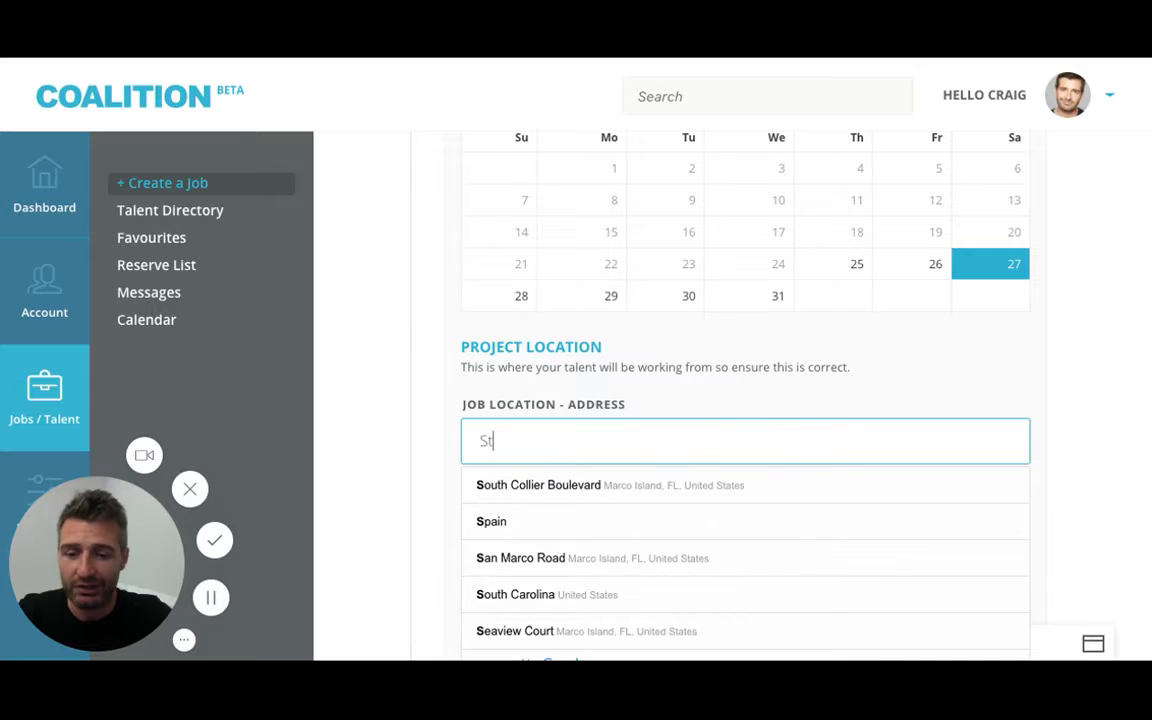
text( pancr)
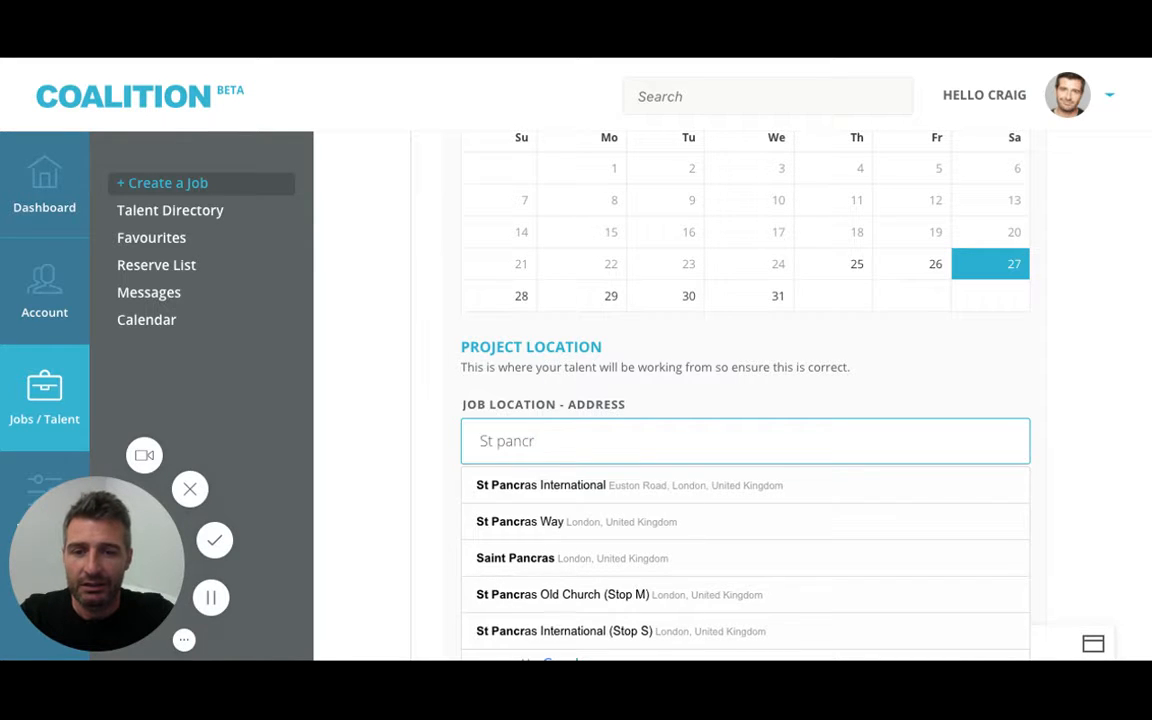
click(580, 480)
Change the St Pancras shift's specific location details to Johns Cafe at South Entrance and replace the name of the person to meet.
click(610, 530)
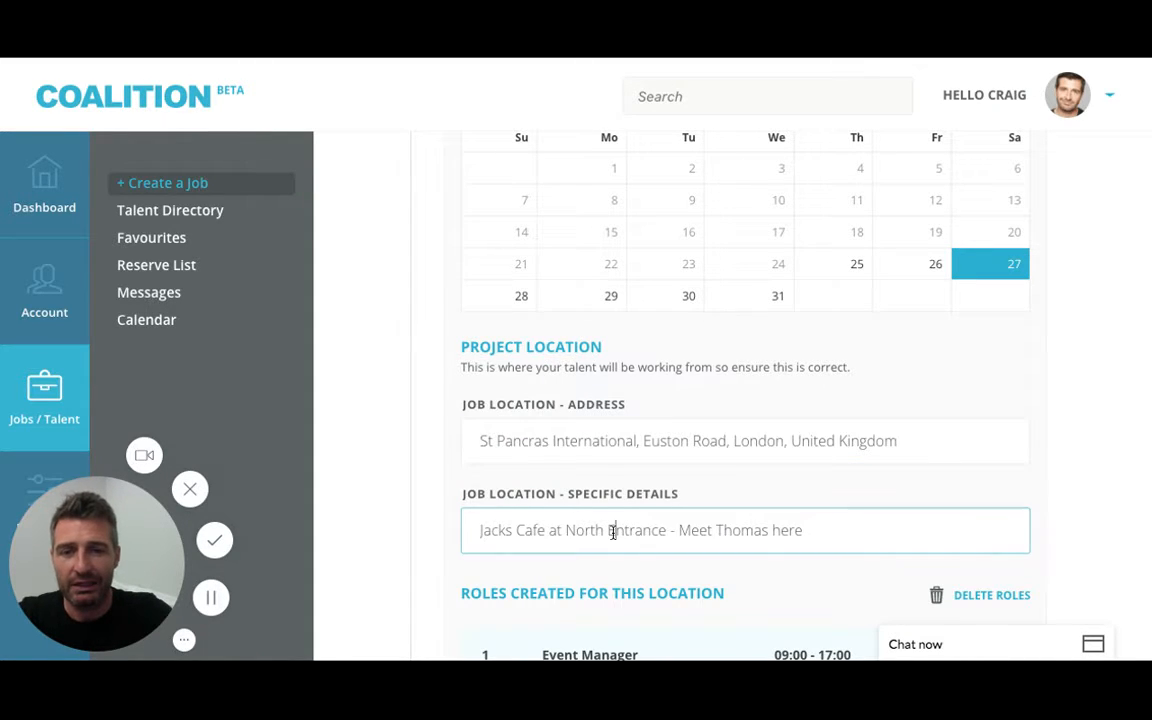
double_click(492, 530)
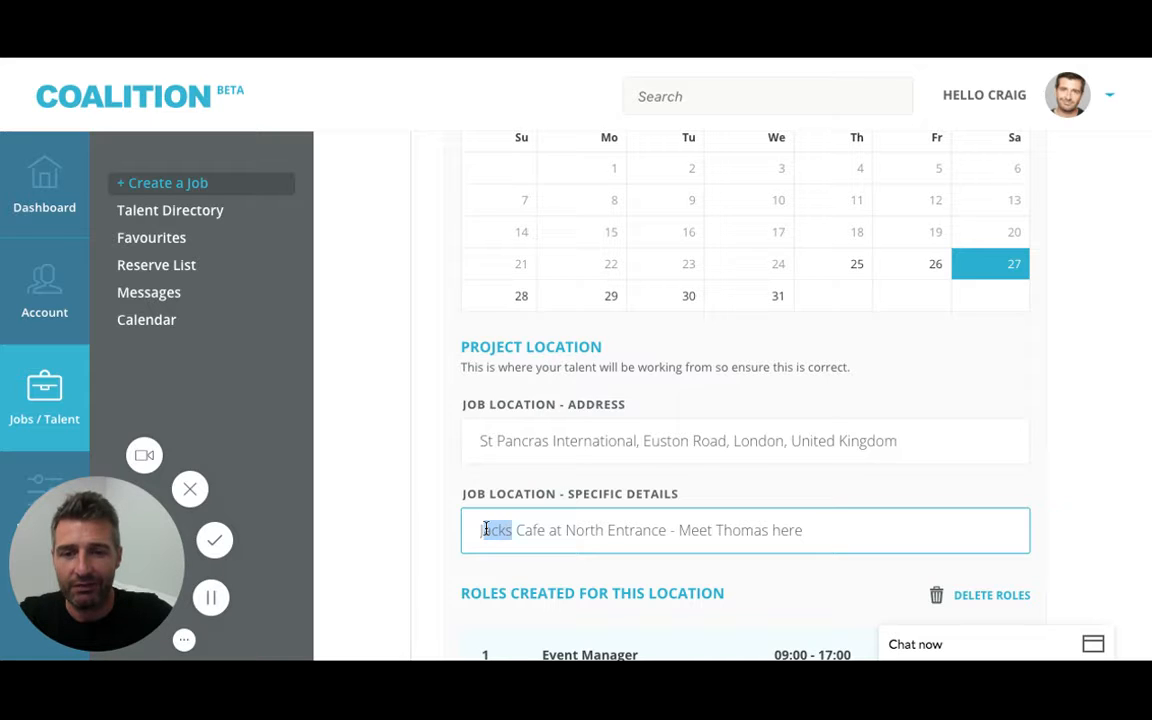
text(Johns)
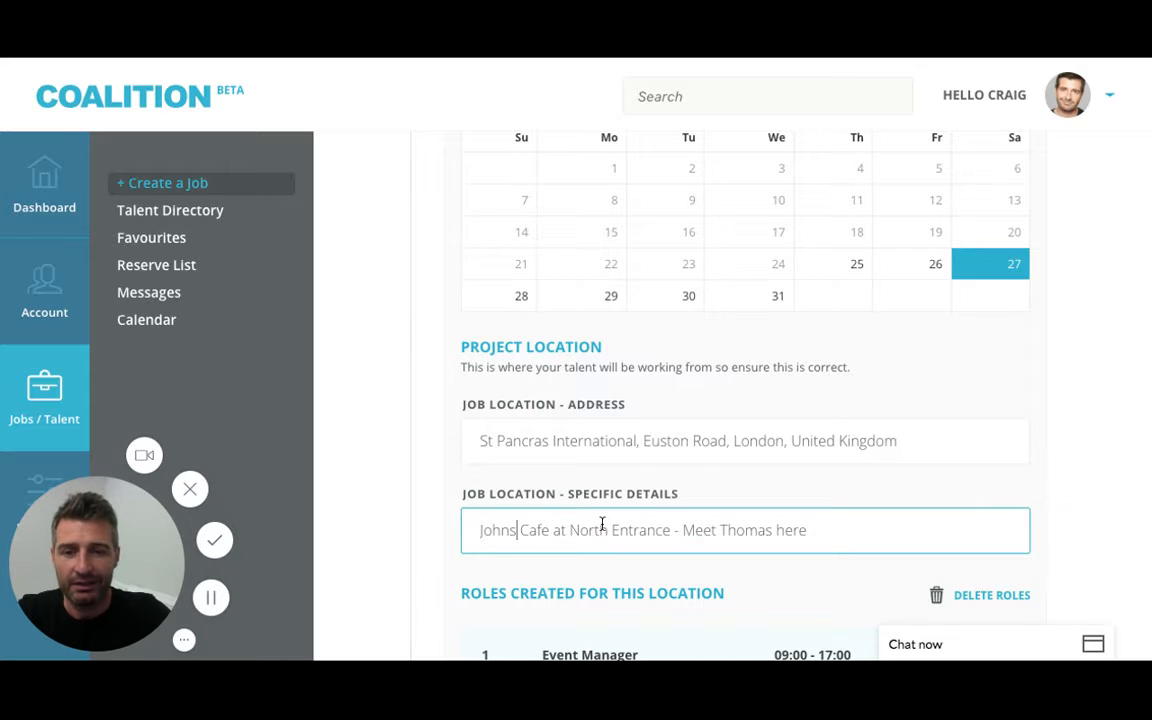
drag(607, 528, 570, 528)
key(BackSpace)
text(South)
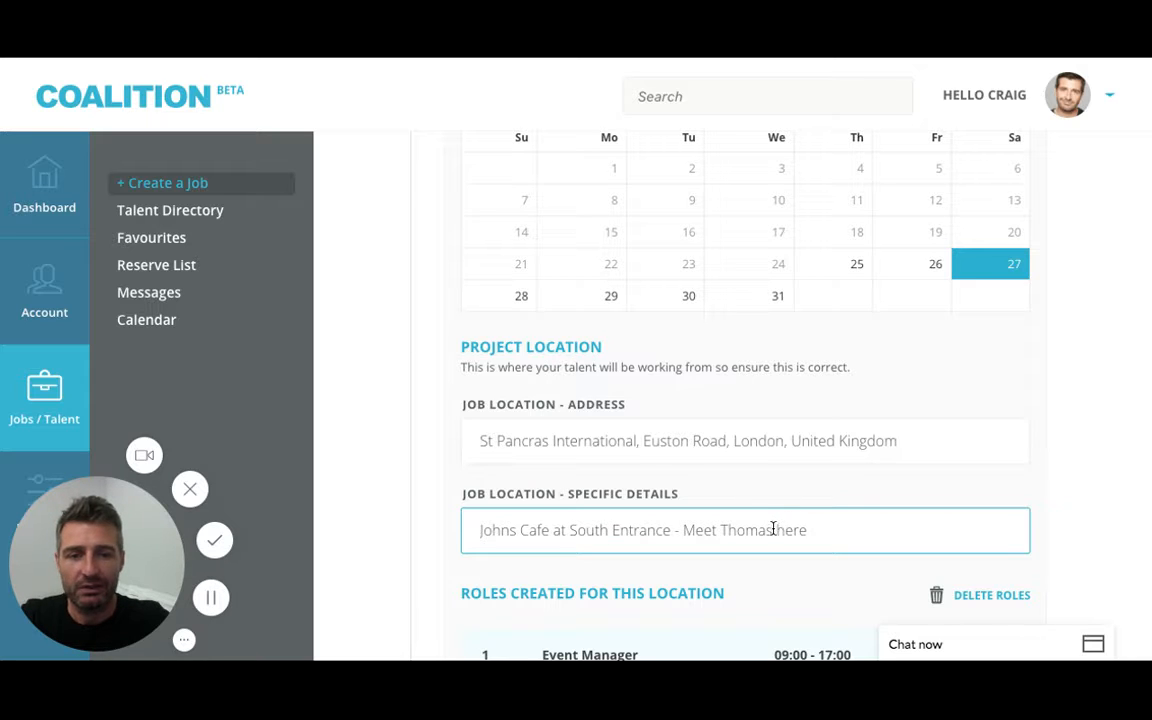
drag(773, 529, 722, 529)
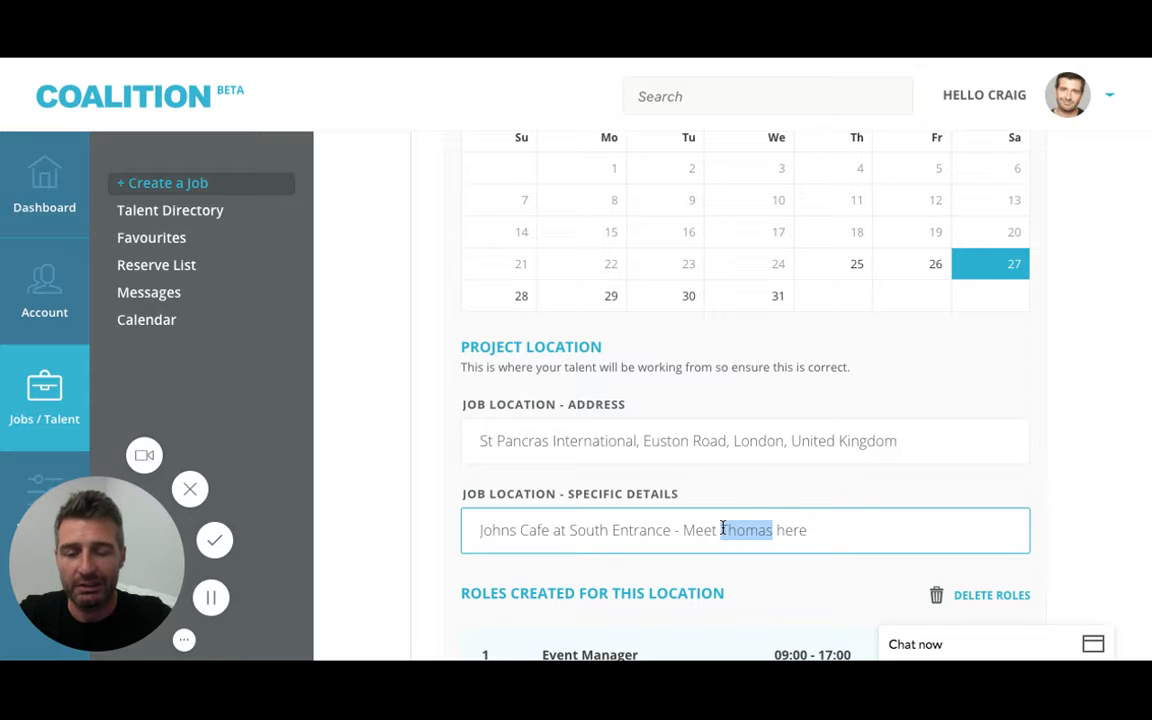
text(Jack)
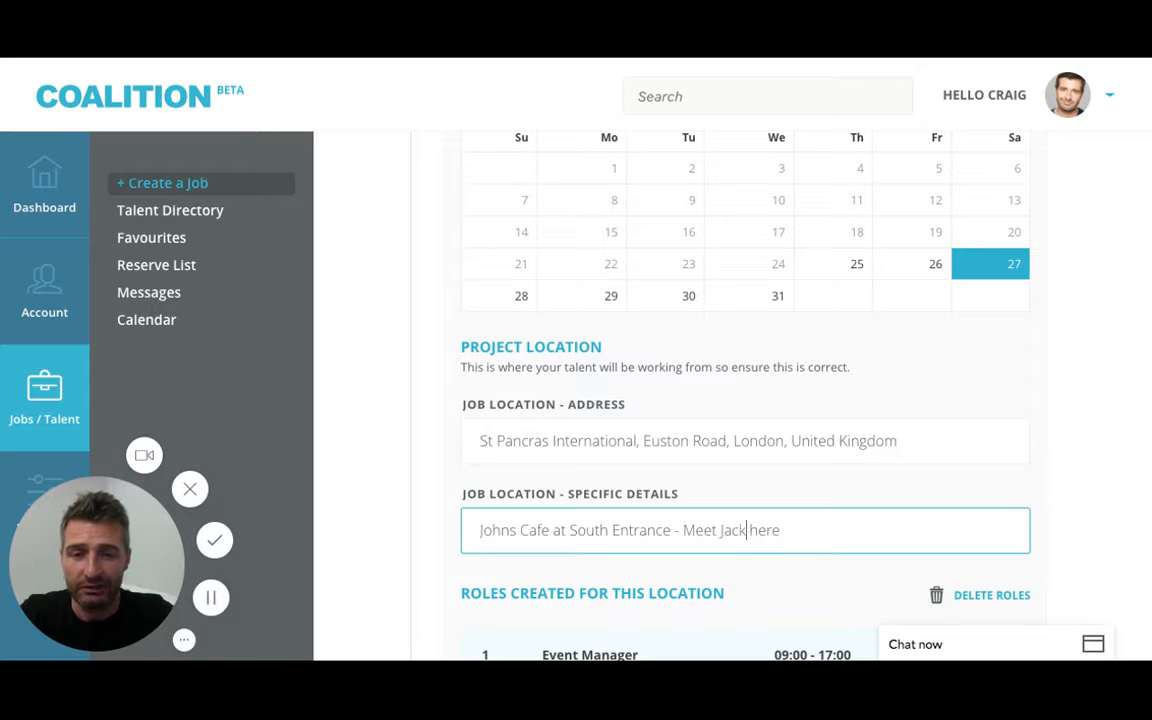
Attach staff-brief.docx as additional job information with the label "Brief Must Read" and submit the job for a quote and talent search.
scroll(940, 508, down, 5)
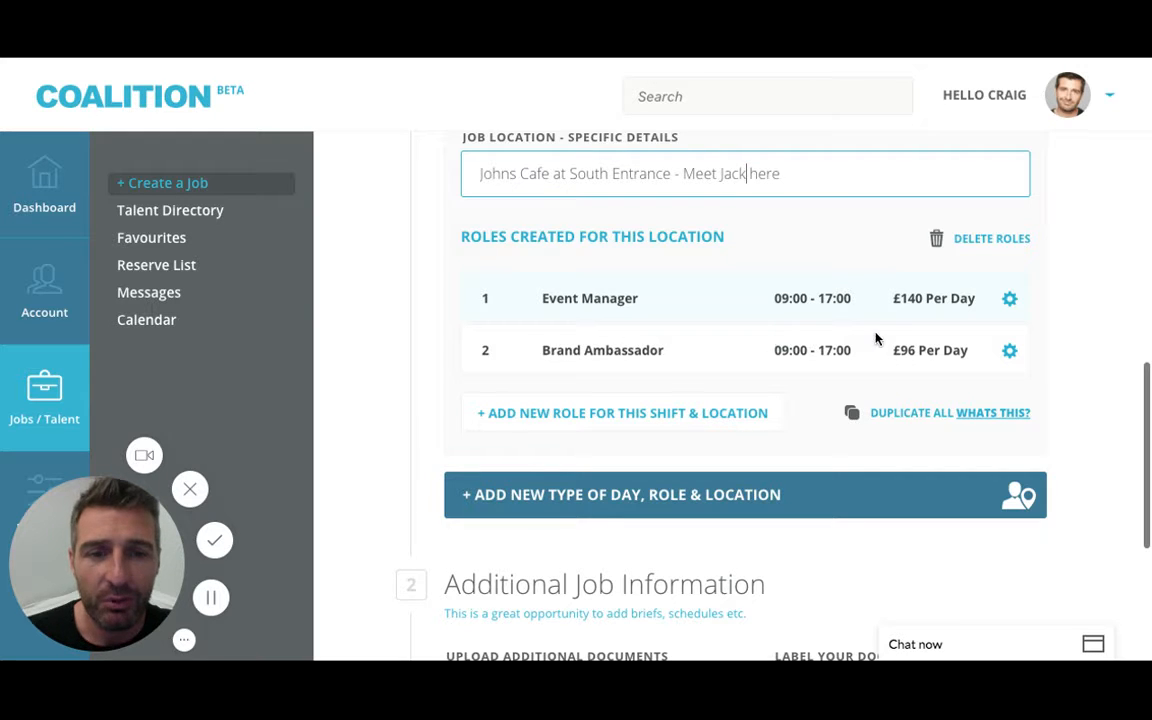
scroll(940, 350, down, 5)
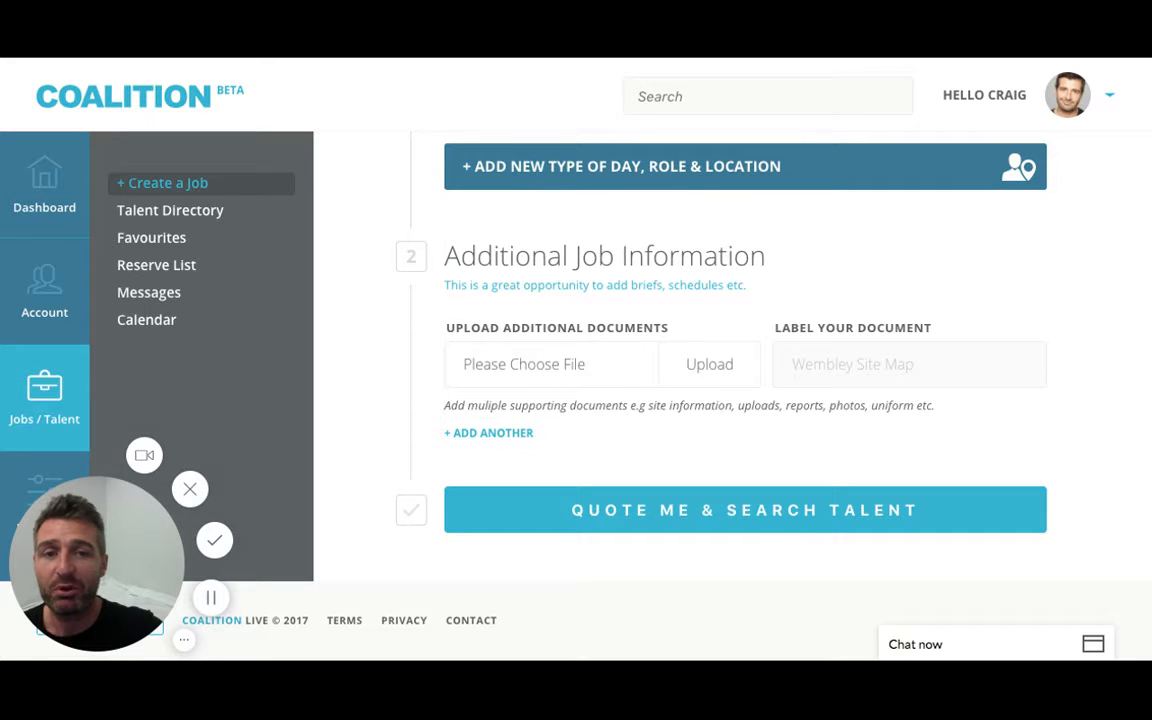
click(829, 364)
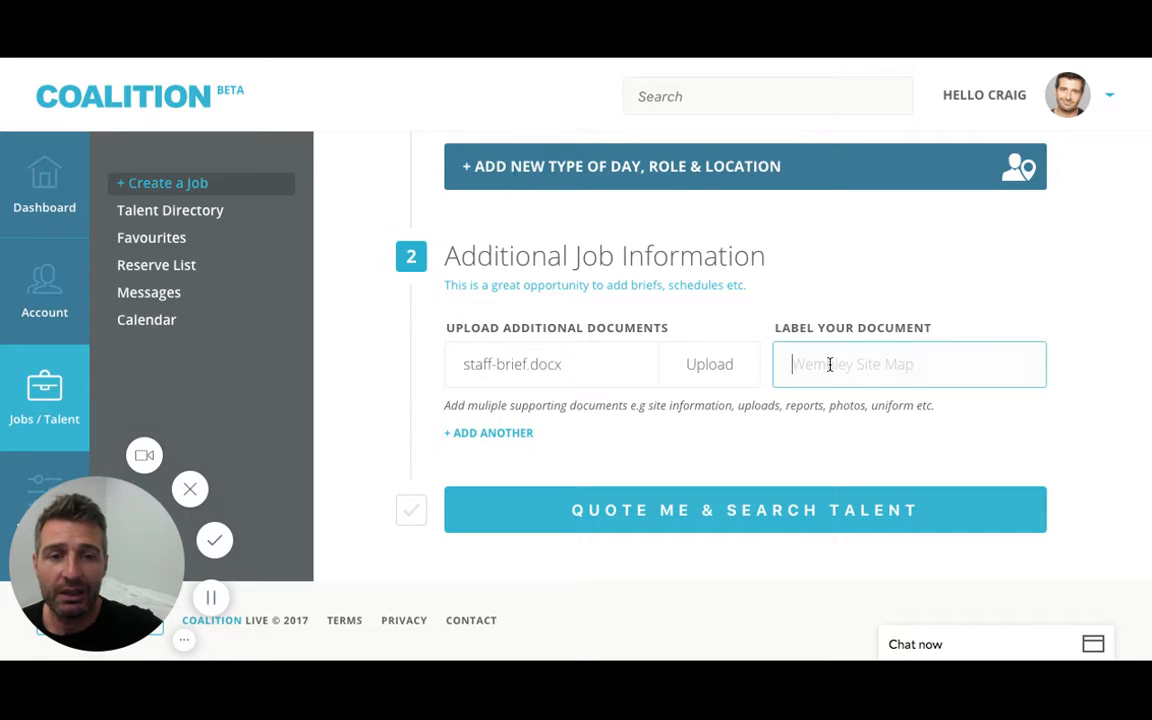
text(Br)
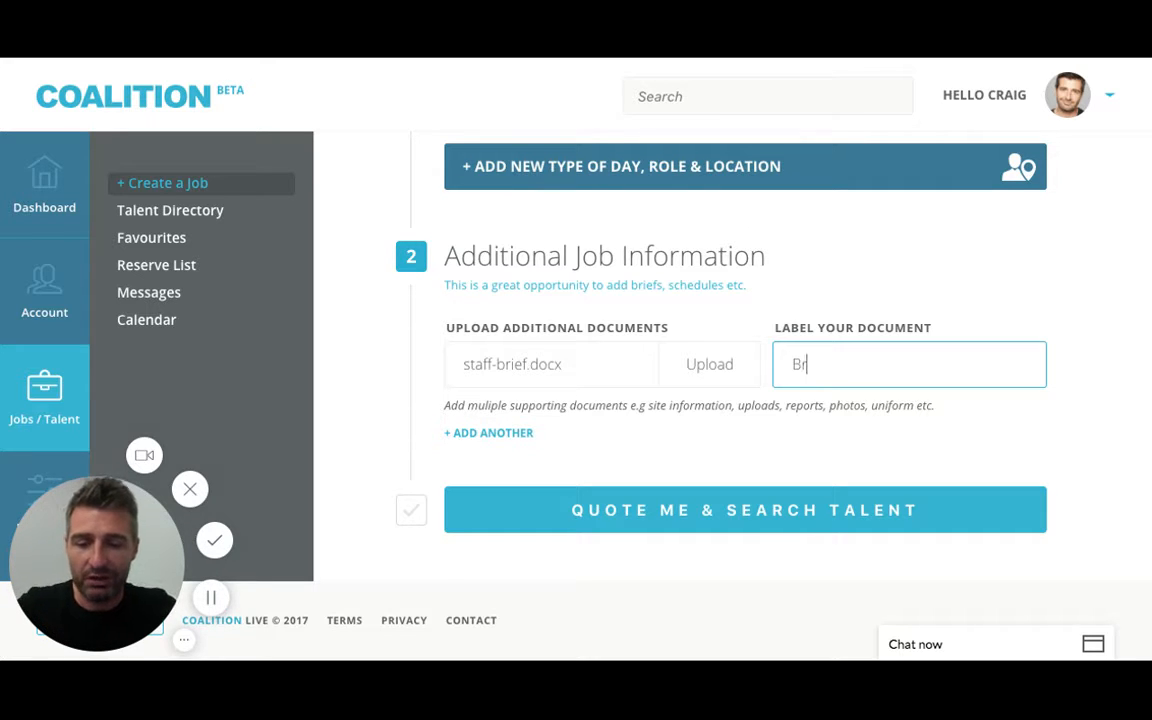
text(ief Must Read)
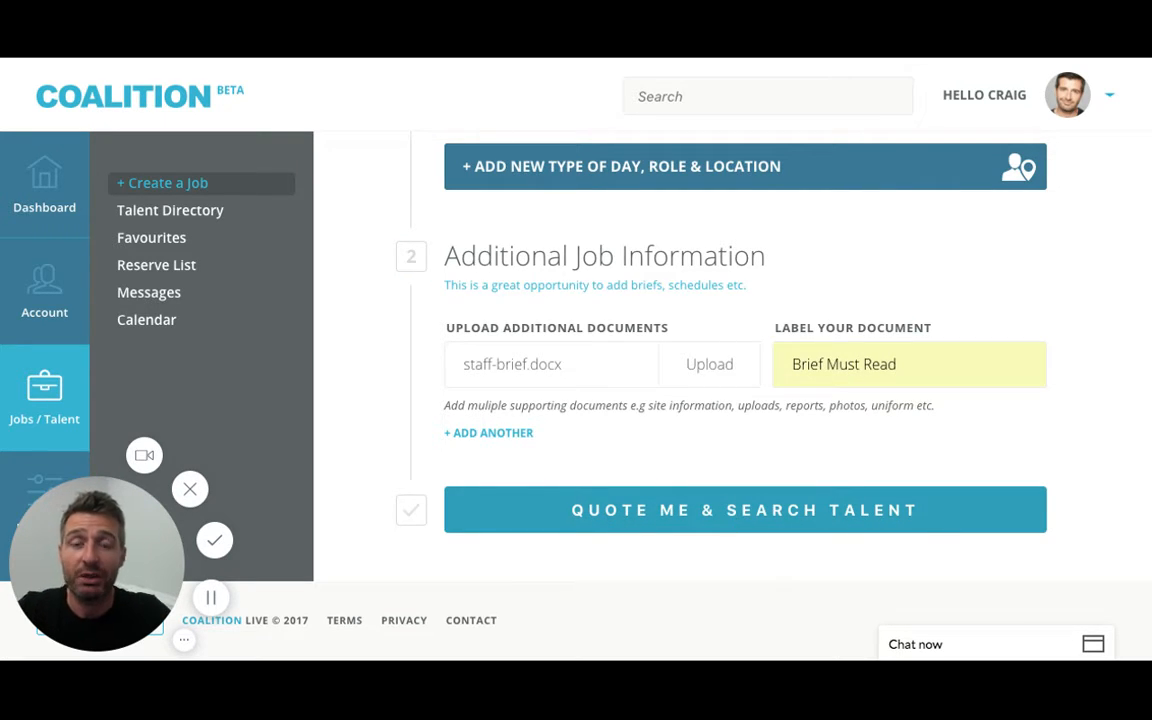
click(800, 525)
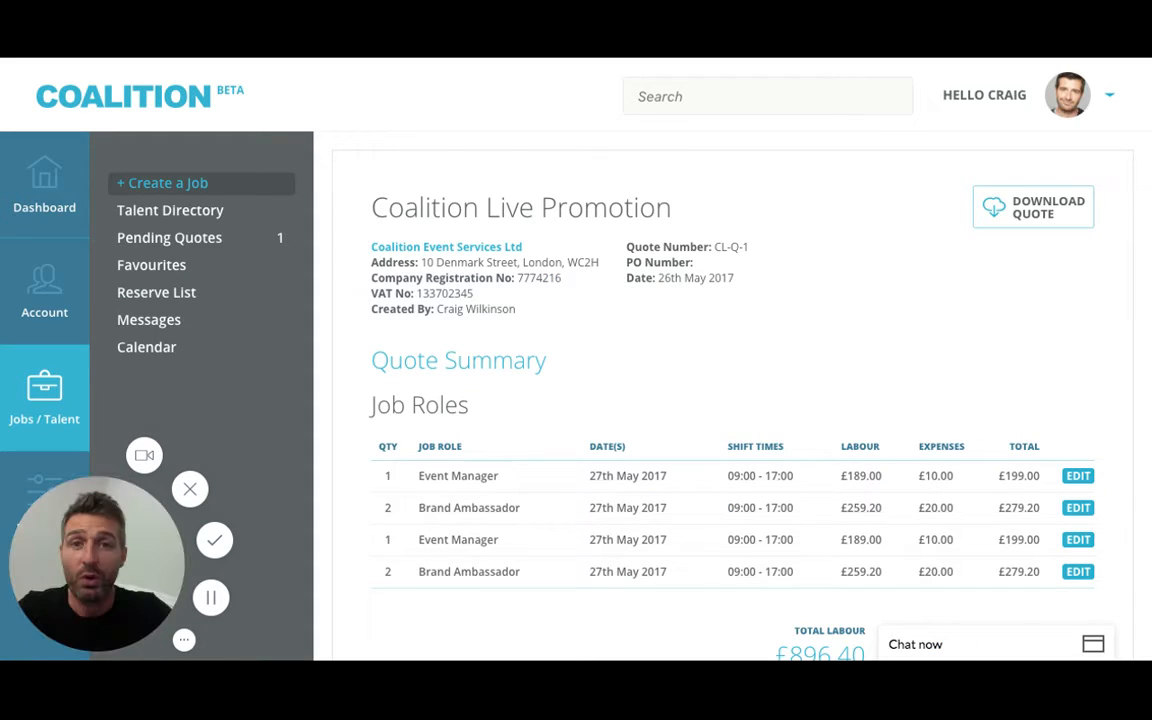
Review the quote's job roles, cost breakdown and proceed options, and view the quote approval confirmation without approving it.
scroll(828, 483, down, 1)
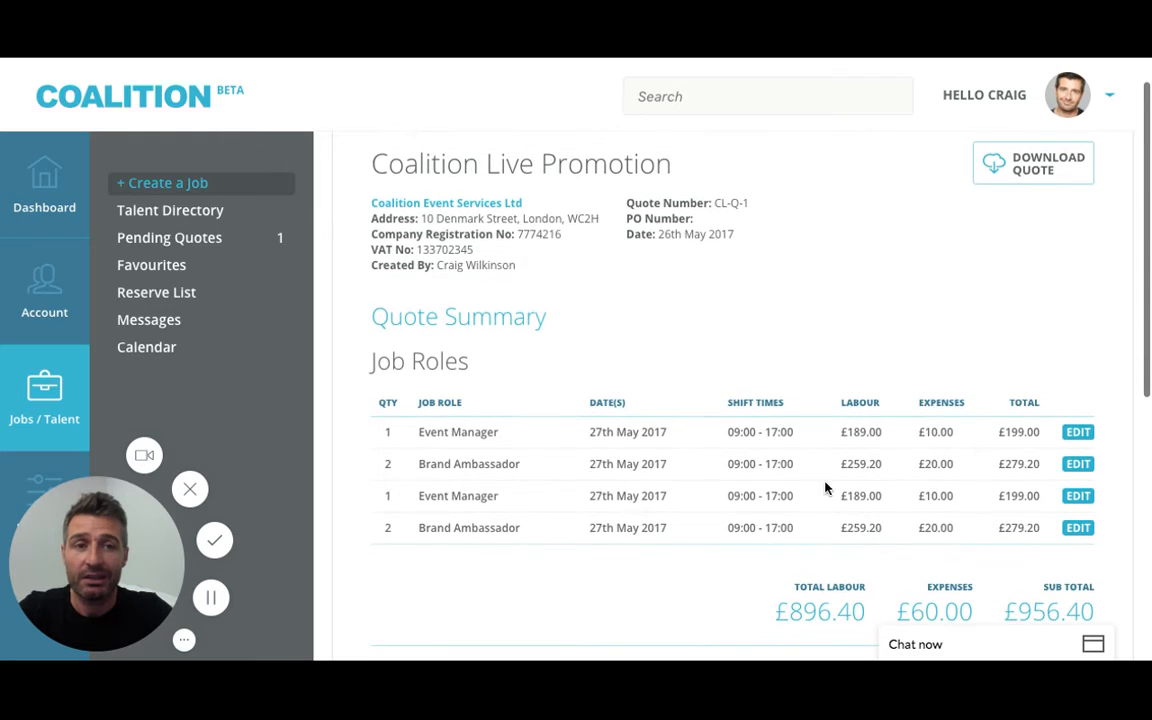
scroll(935, 410, down, 2)
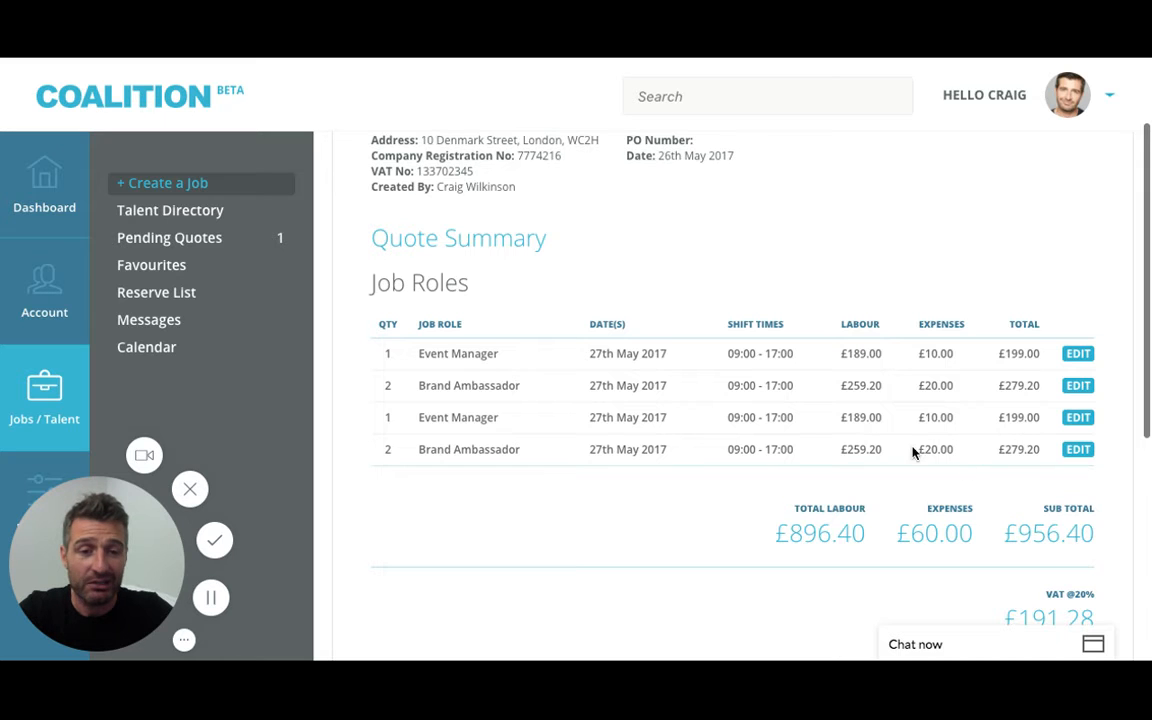
scroll(1008, 560, down, 5)
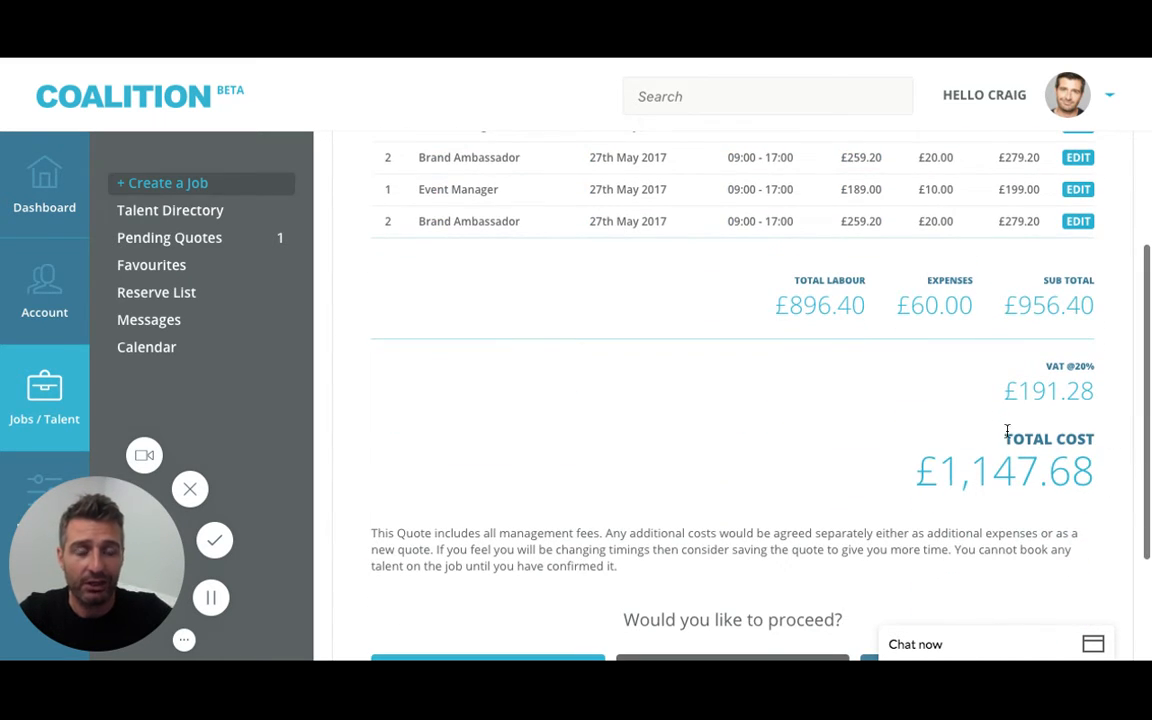
scroll(1007, 431, down, 3)
scroll(1007, 431, down, 1)
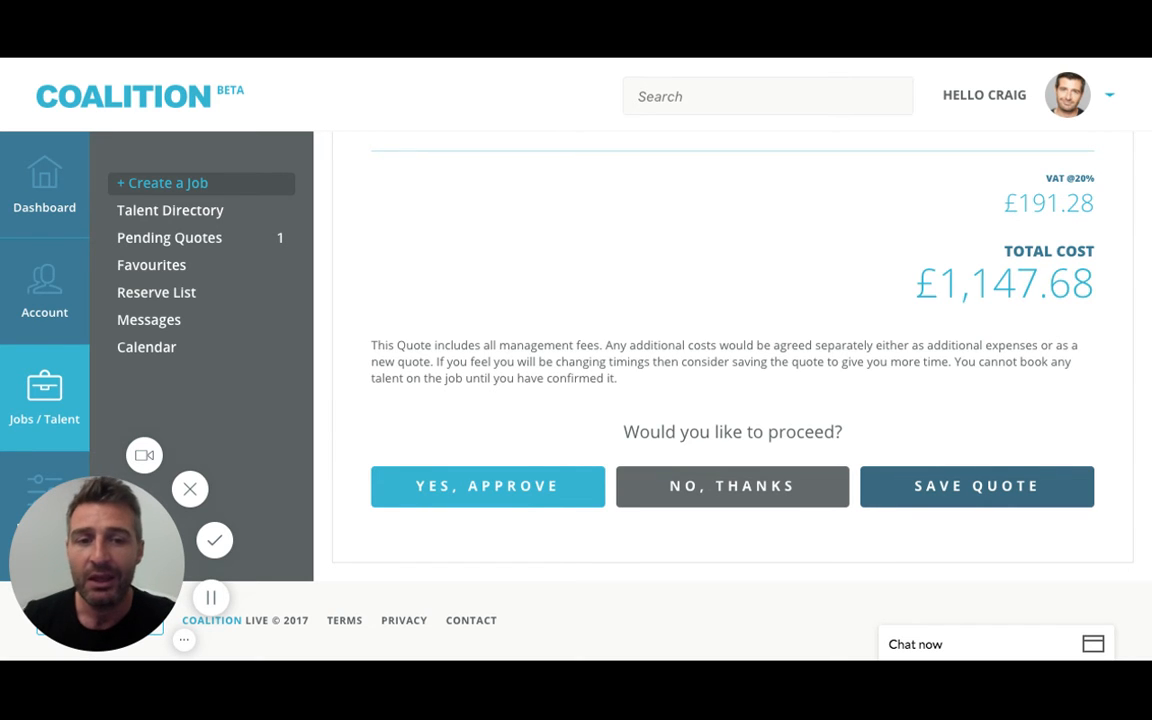
click(526, 500)
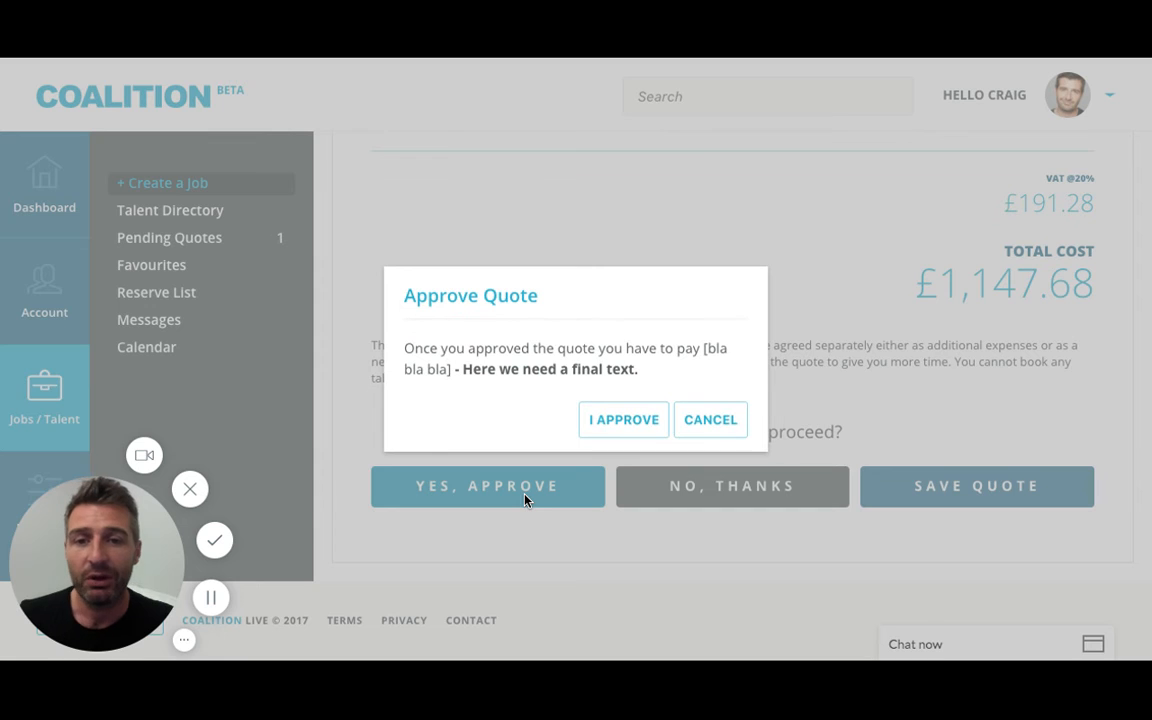
click(703, 415)
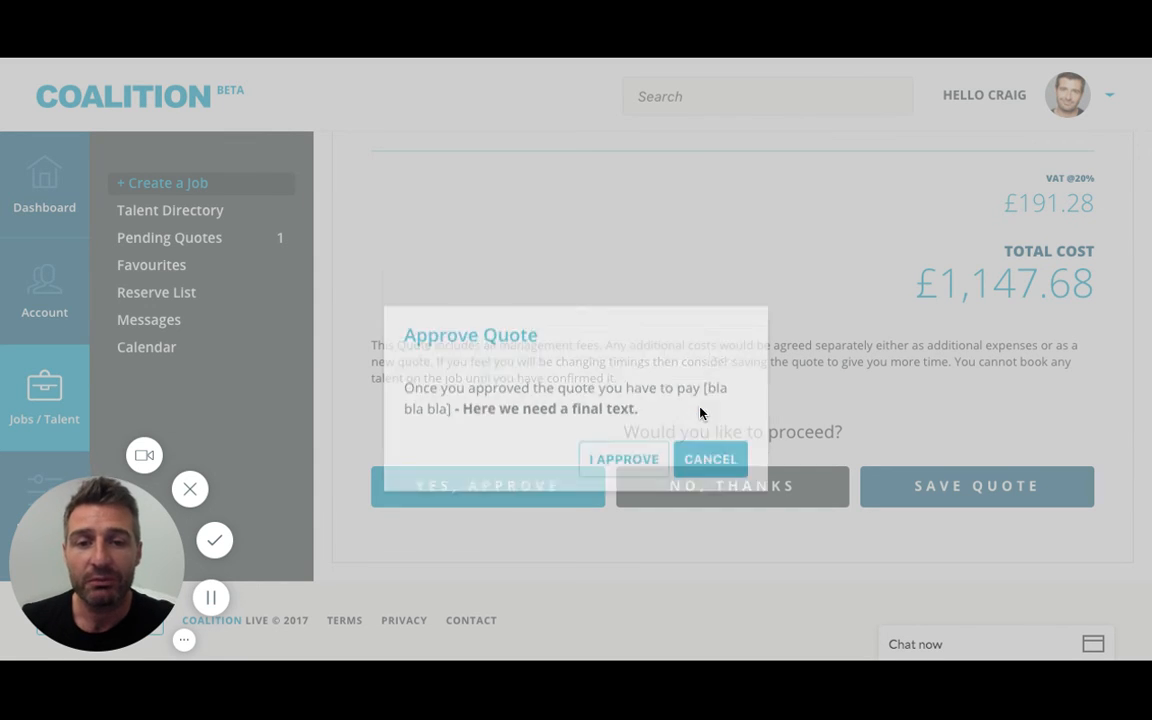